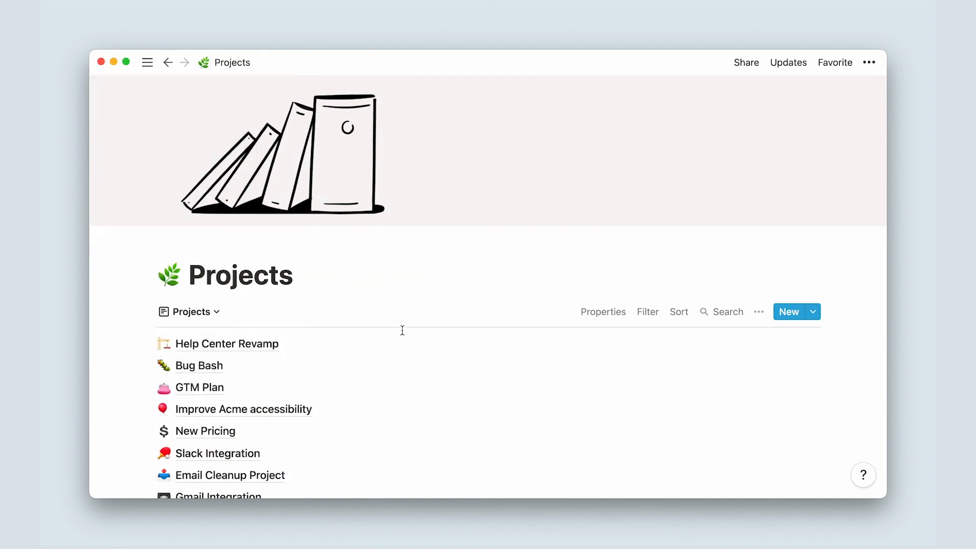
# Open the existing GTM Plan project as a full page, review it through the Post-mortem section, and return to the Projects database.
pyautogui.click(325, 387)
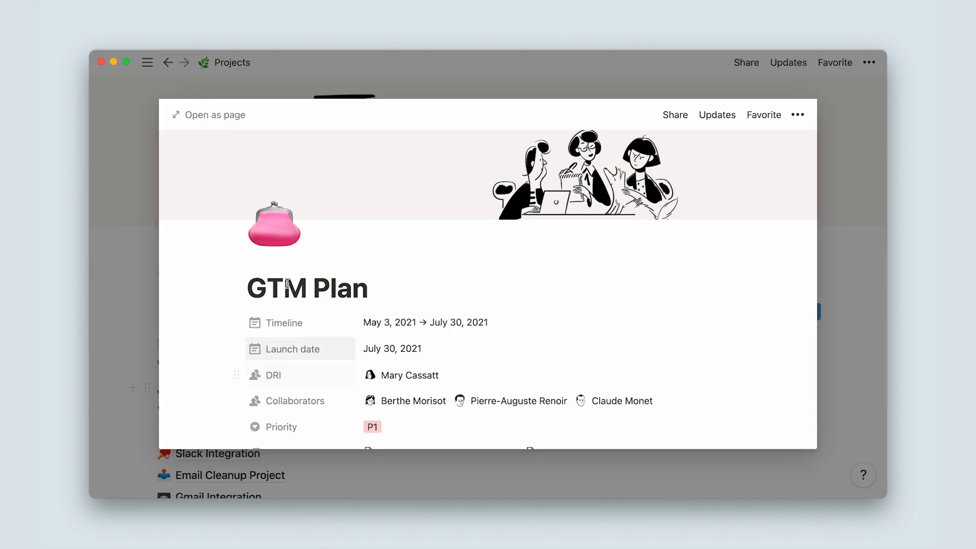
pyautogui.click(222, 116)
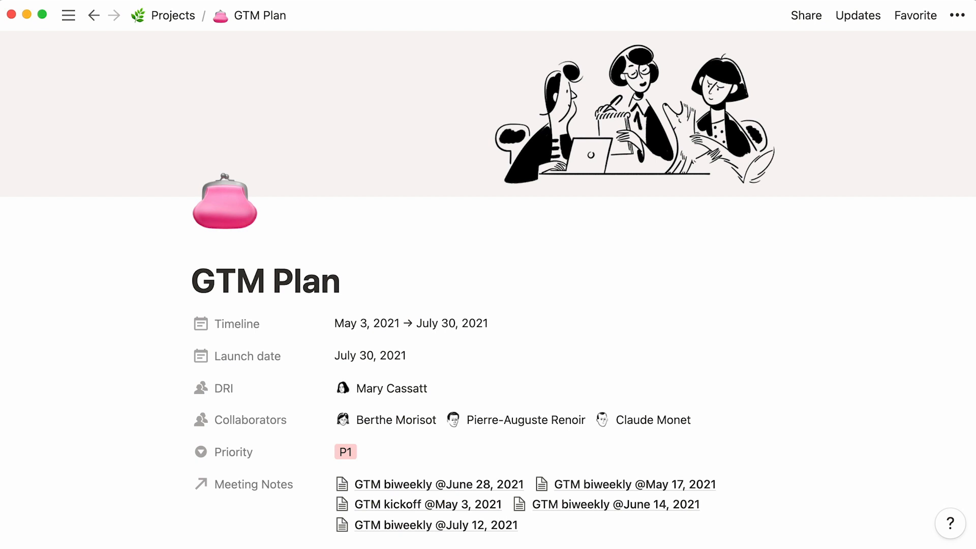
pyautogui.scroll(-10, 488, 289)
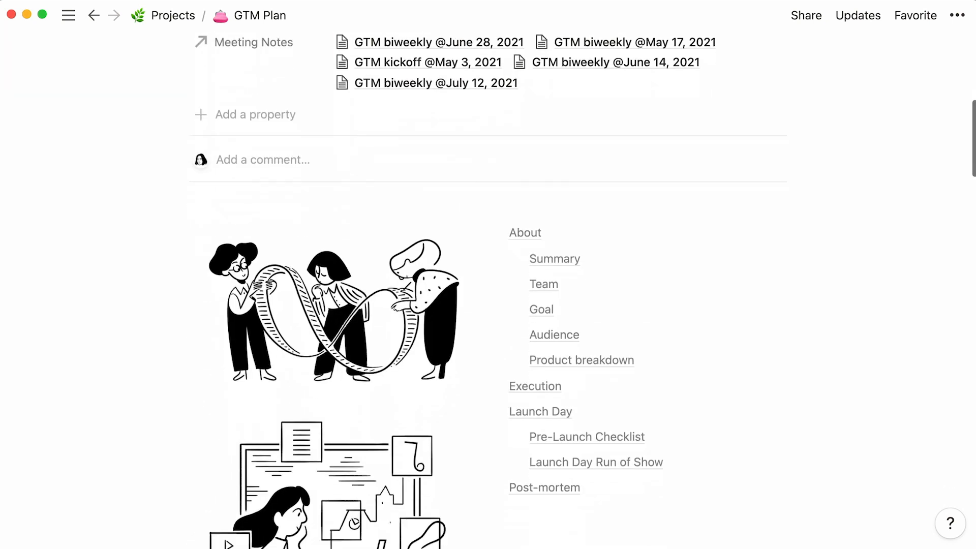
pyautogui.scroll(-1, 488, 290)
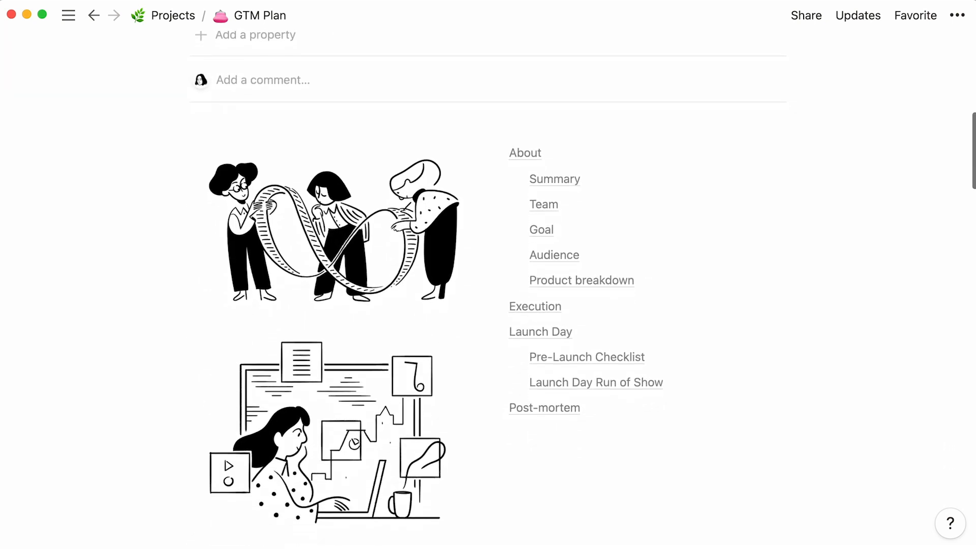
pyautogui.scroll(-8, 488, 289)
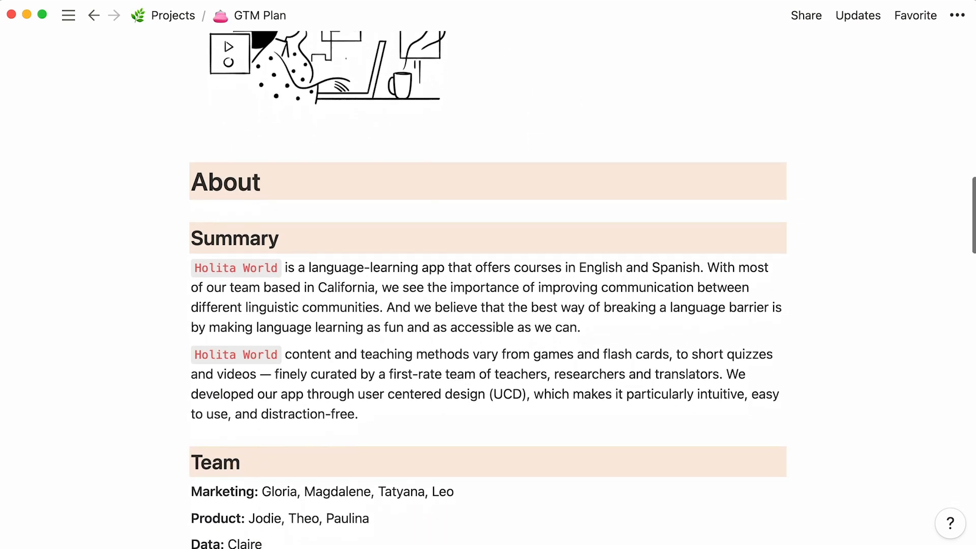
pyautogui.scroll(-1, 488, 290)
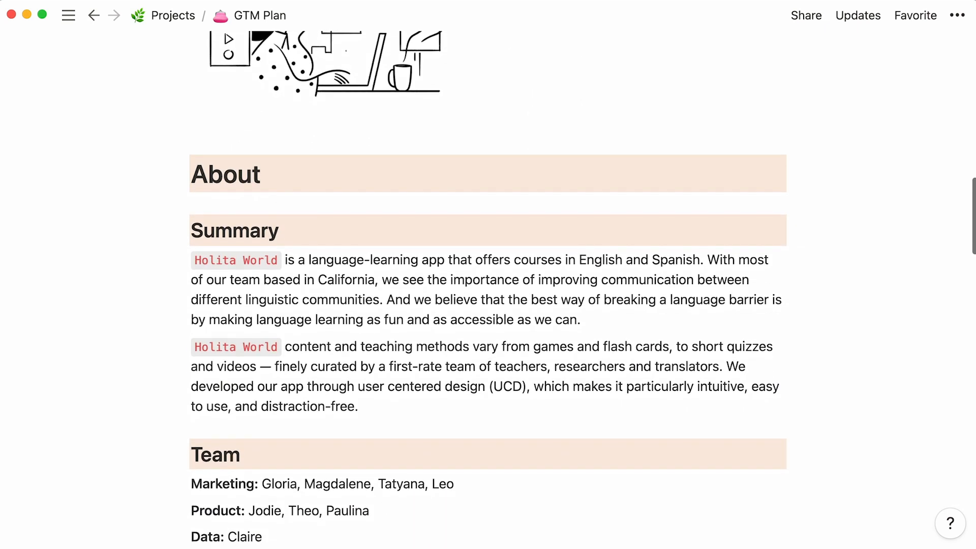
pyautogui.scroll(-14, 488, 289)
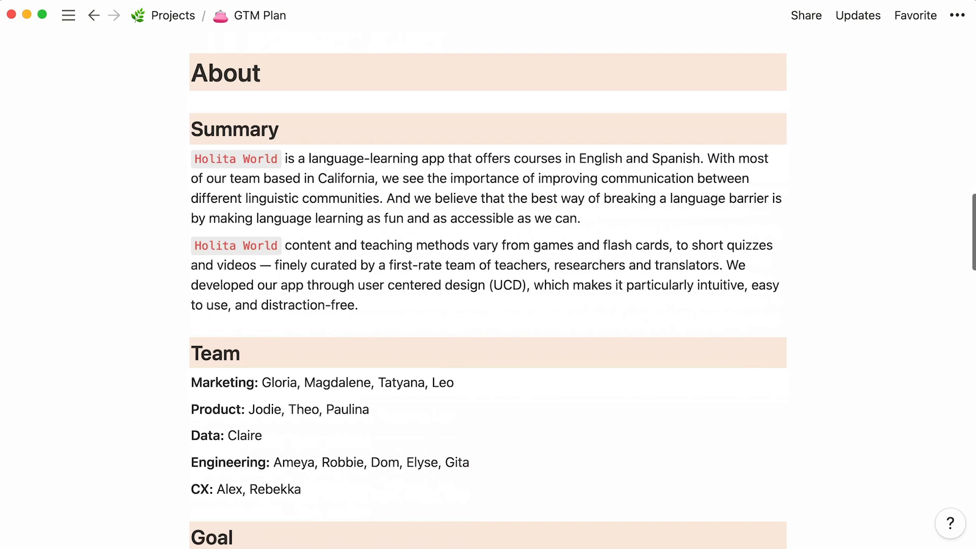
pyautogui.scroll(-1, 488, 290)
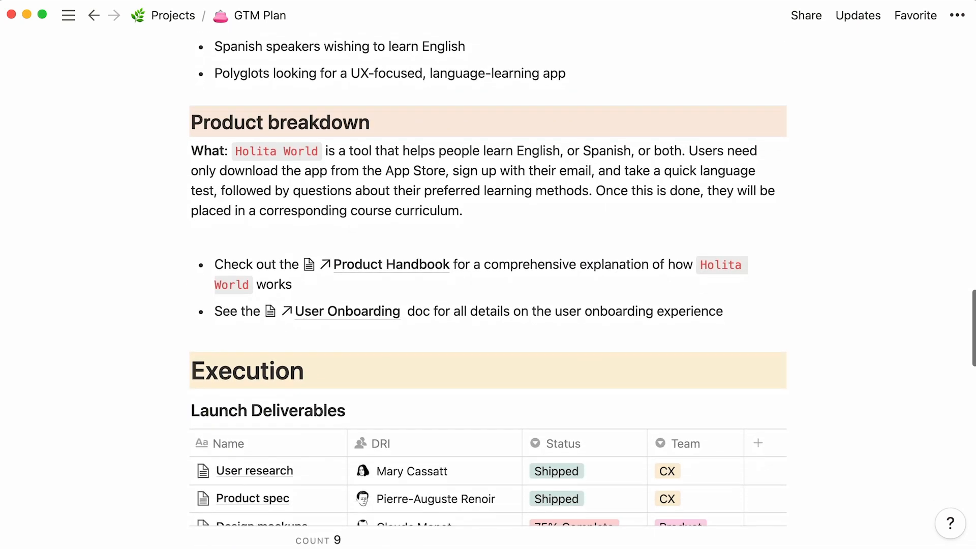
pyautogui.scroll(-20, 488, 289)
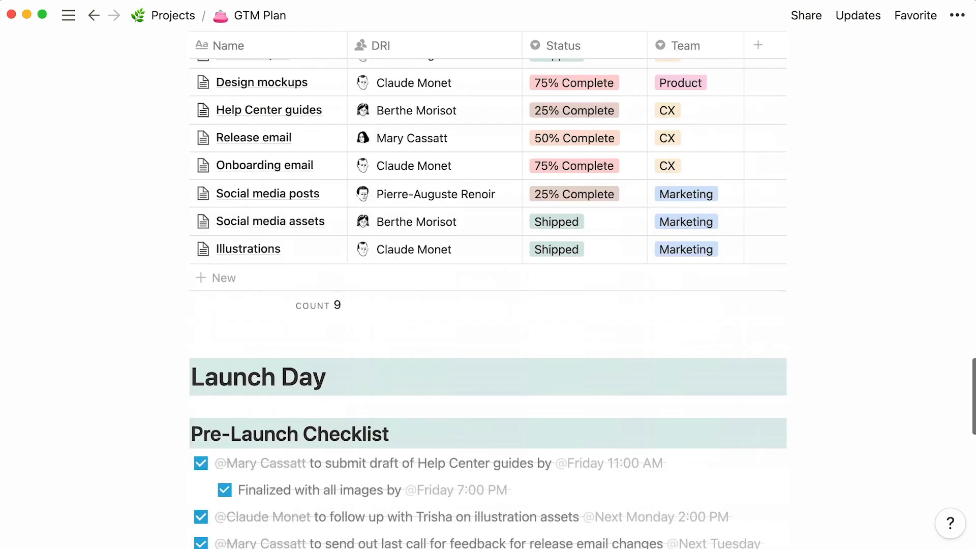
pyautogui.scroll(-1, 488, 285)
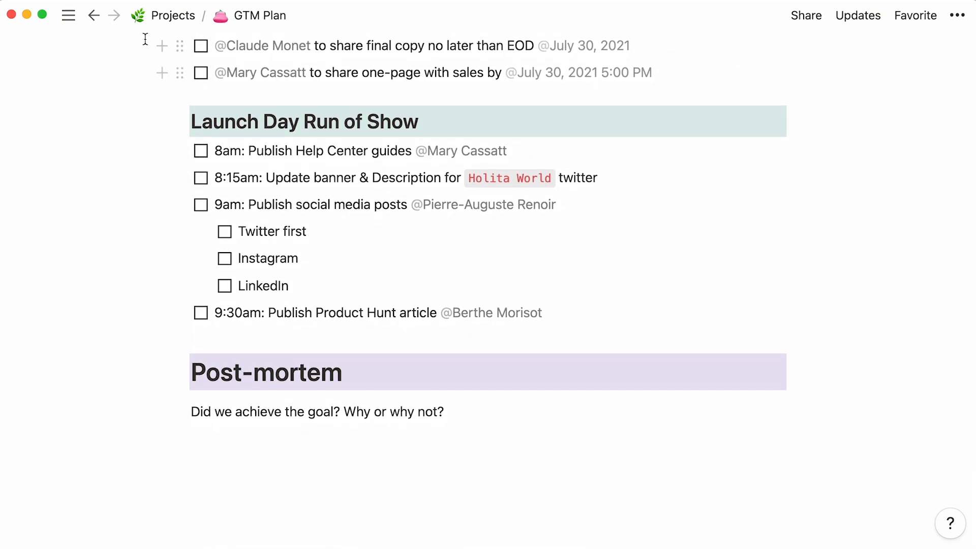
pyautogui.click(165, 24)
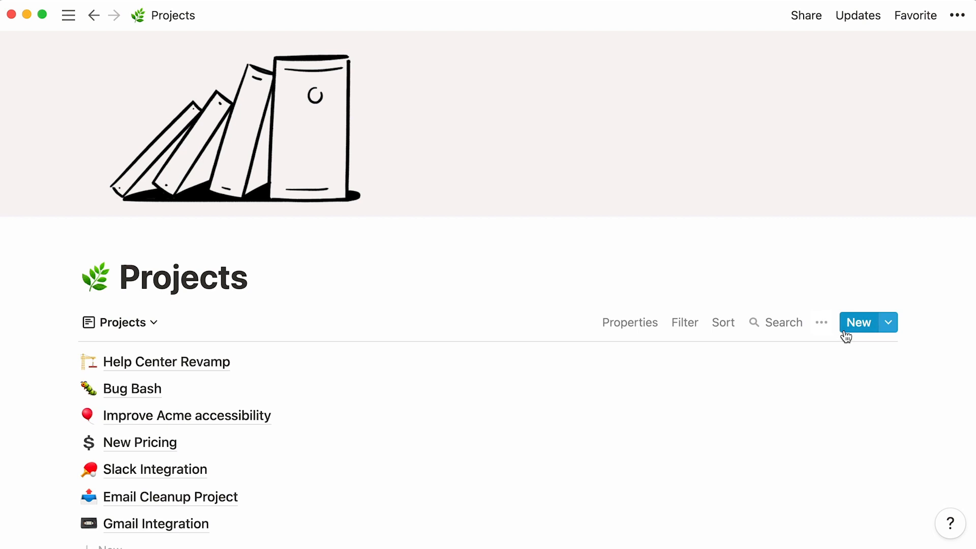
# Create a new project page titled "GTM Plan" and give it the pink purse icon.
pyautogui.click(858, 323)
pyautogui.write('GTM Plan')
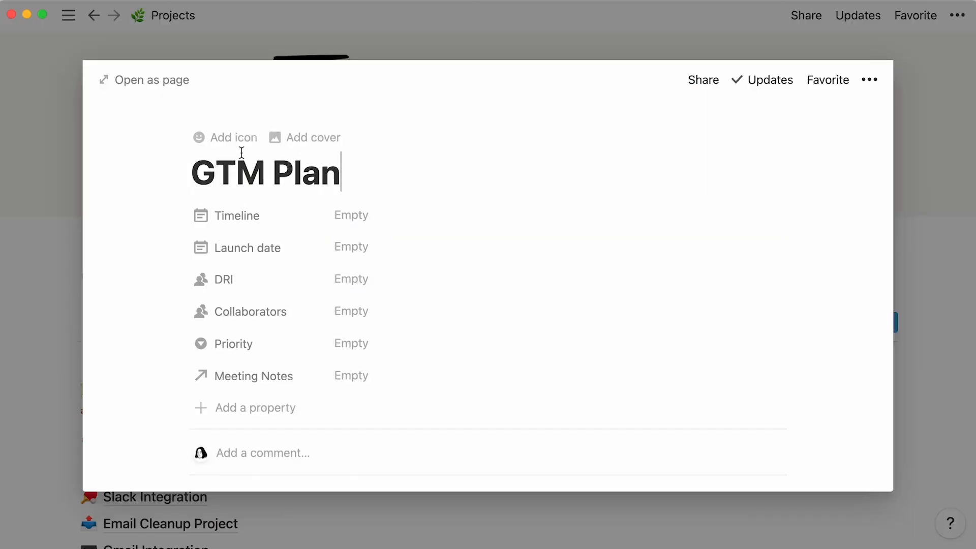
pyautogui.click(234, 137)
pyautogui.click(228, 206)
pyautogui.click(68, 354)
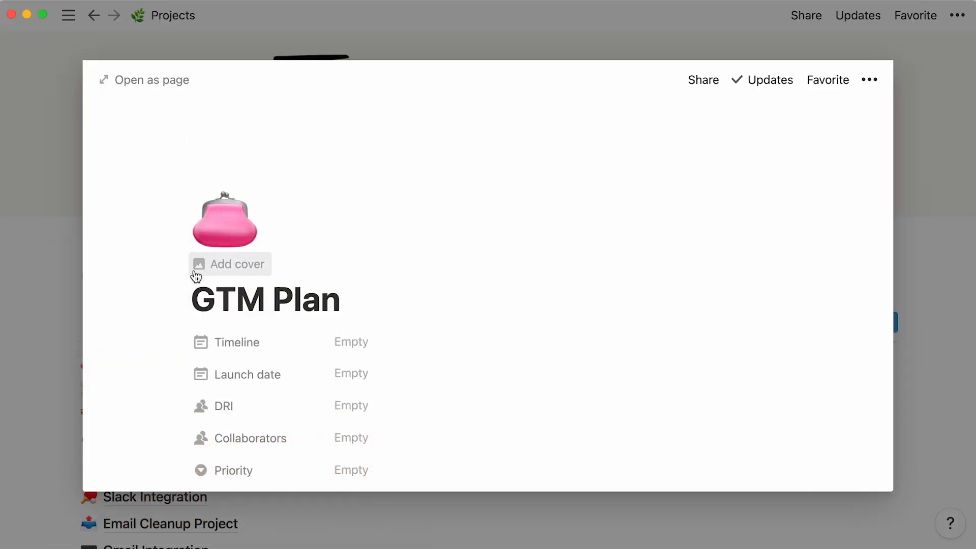
# Upload the illustration of three people around a laptop as the page cover, and open GTM Plan as a full page.
pyautogui.click(195, 275)
pyautogui.click(623, 192)
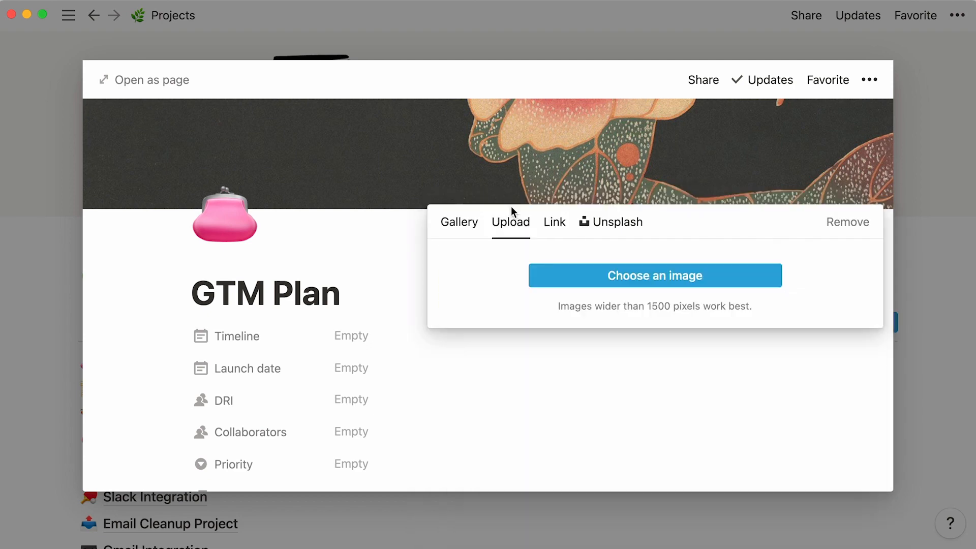
pyautogui.click(550, 279)
pyautogui.doubleClick(335, 199)
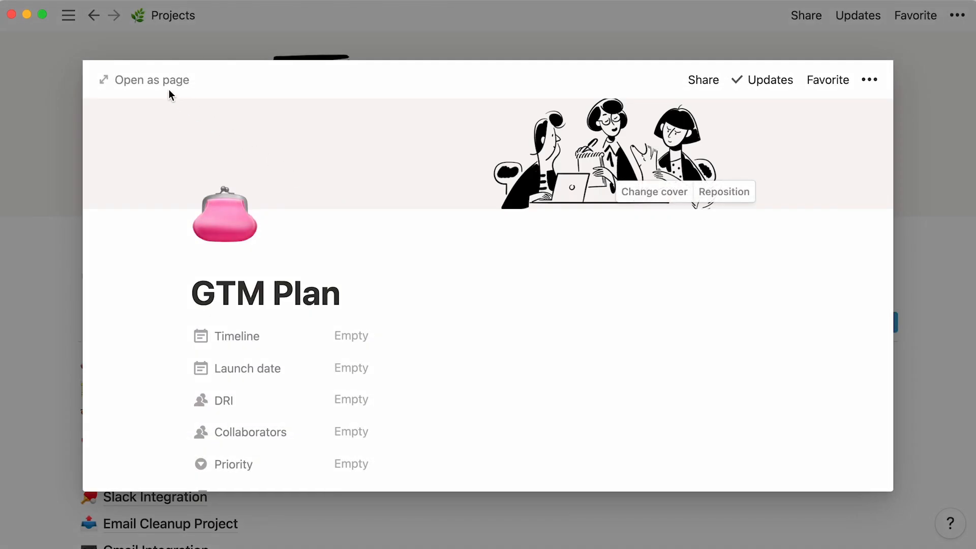
pyautogui.click(166, 84)
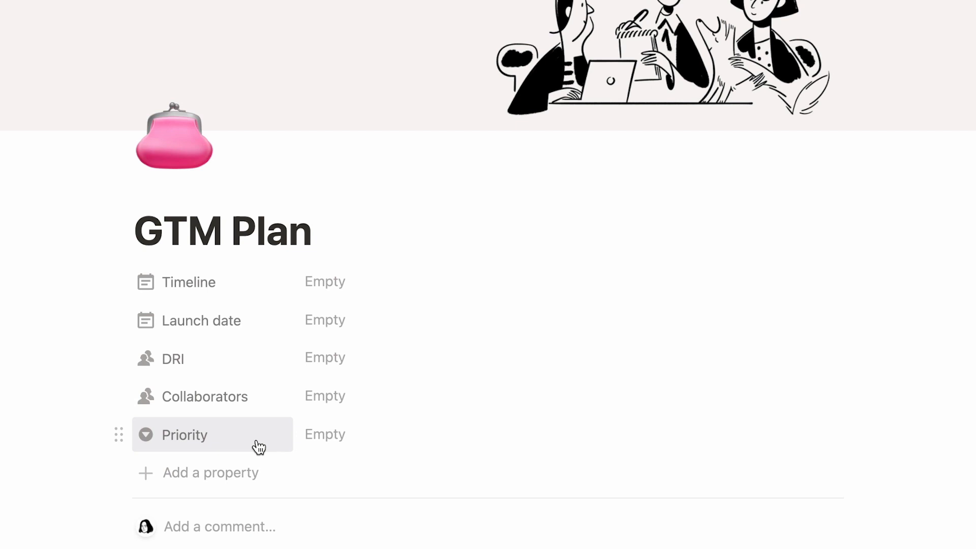
# Set the Timeline property to a date range from May 3, 2021 to July 30, 2021.
pyautogui.click(360, 288)
pyautogui.click(504, 70)
pyautogui.click(504, 71)
pyautogui.click(370, 168)
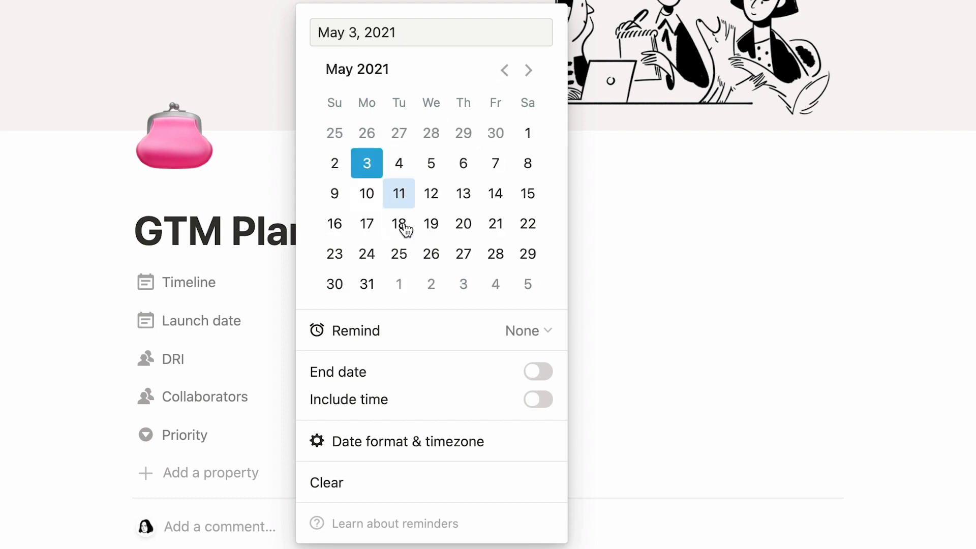
pyautogui.click(532, 372)
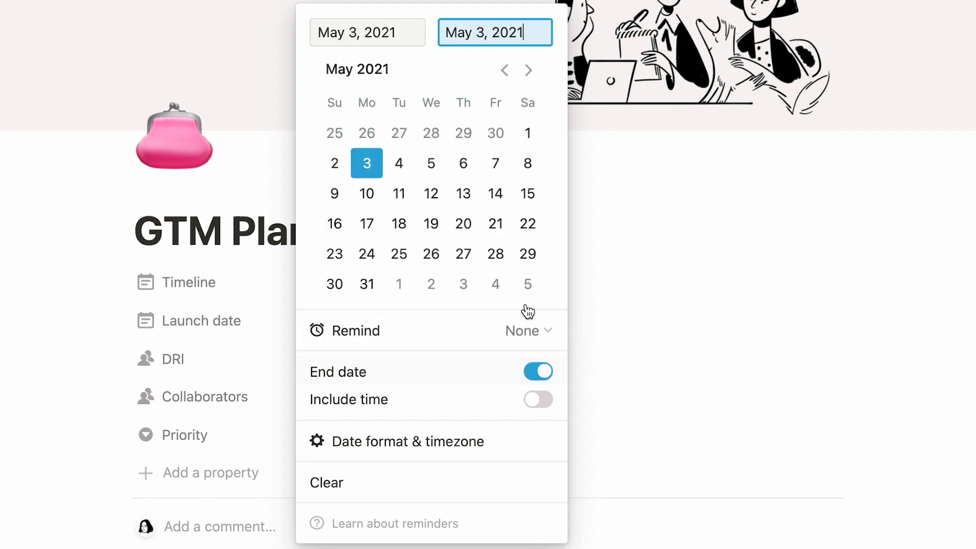
pyautogui.click(527, 76)
pyautogui.click(528, 75)
pyautogui.click(495, 253)
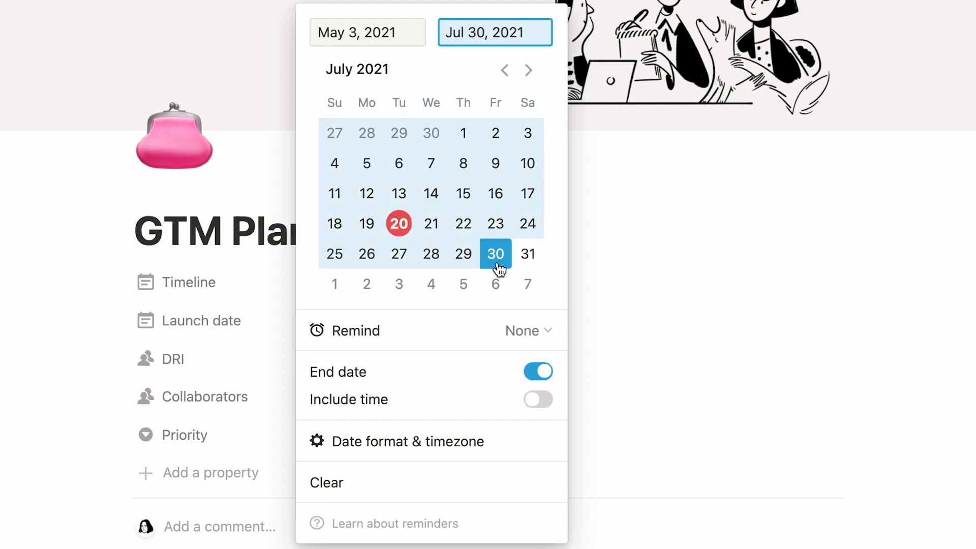
pyautogui.click(621, 237)
# Set the Launch date property to July 30, 2021.
pyautogui.click(427, 325)
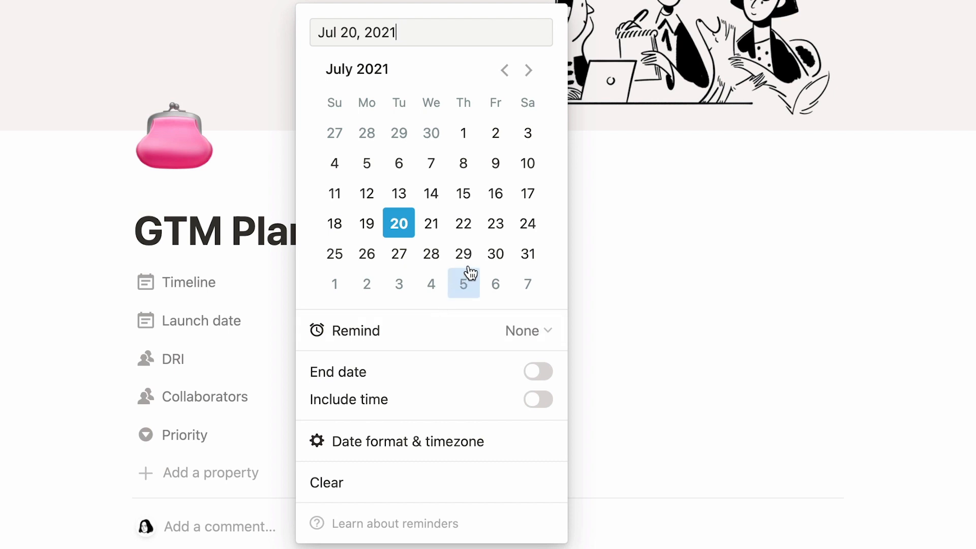
pyautogui.click(486, 258)
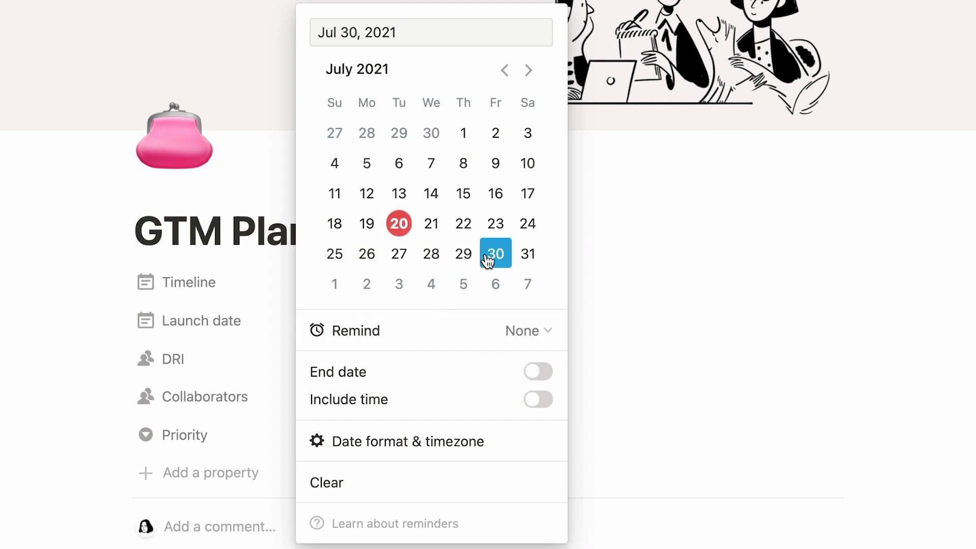
pyautogui.click(624, 254)
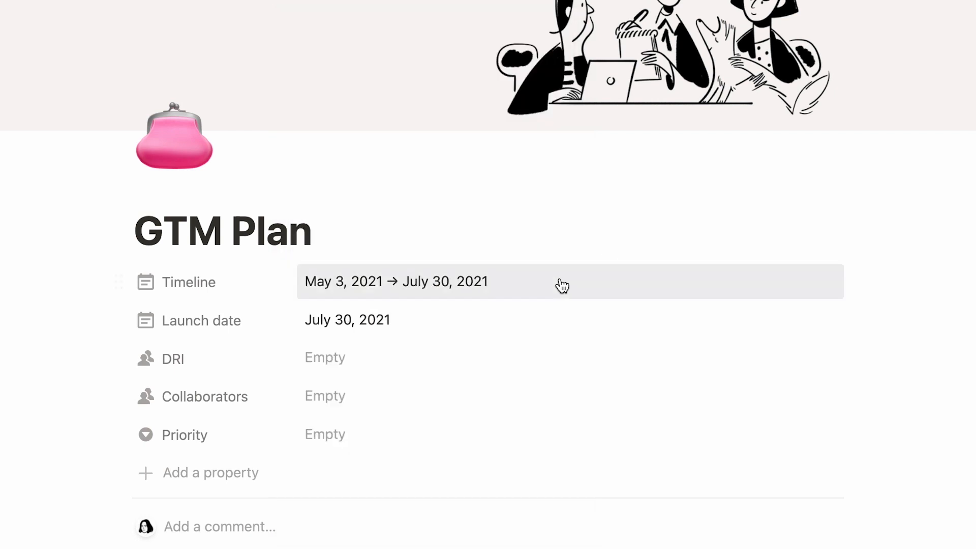
# Search the people by first name and assign the first listed teammate as the project's DRI.
pyautogui.click(389, 364)
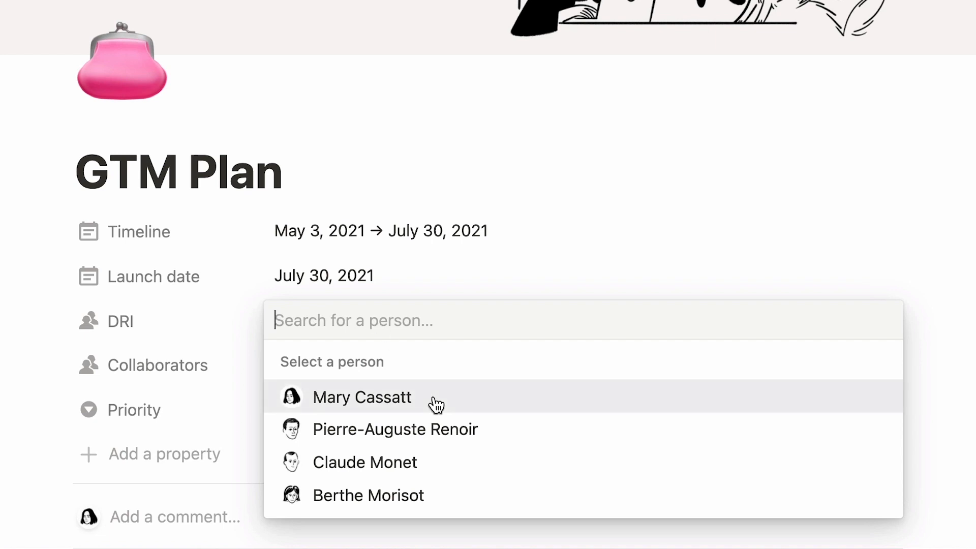
pyautogui.write('mary')
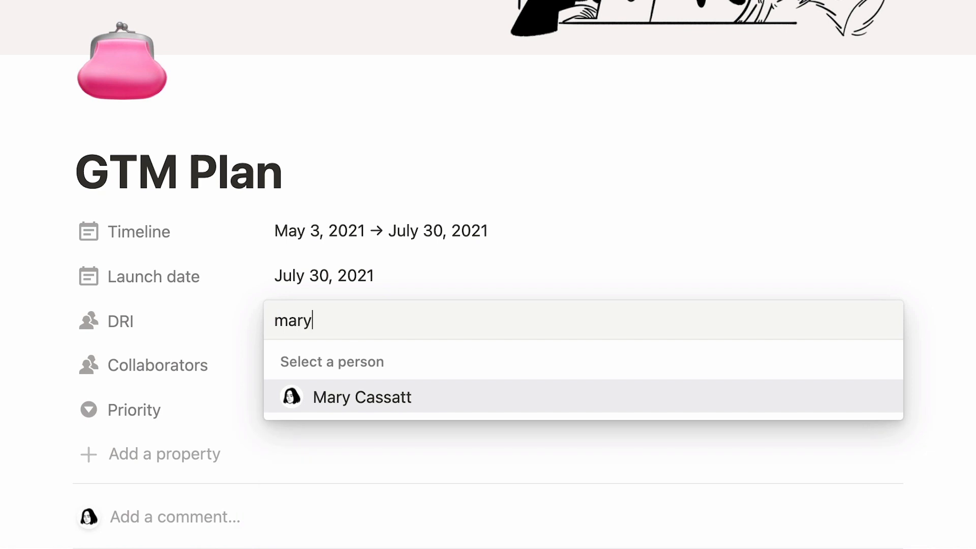
pyautogui.click(434, 406)
pyautogui.click(593, 292)
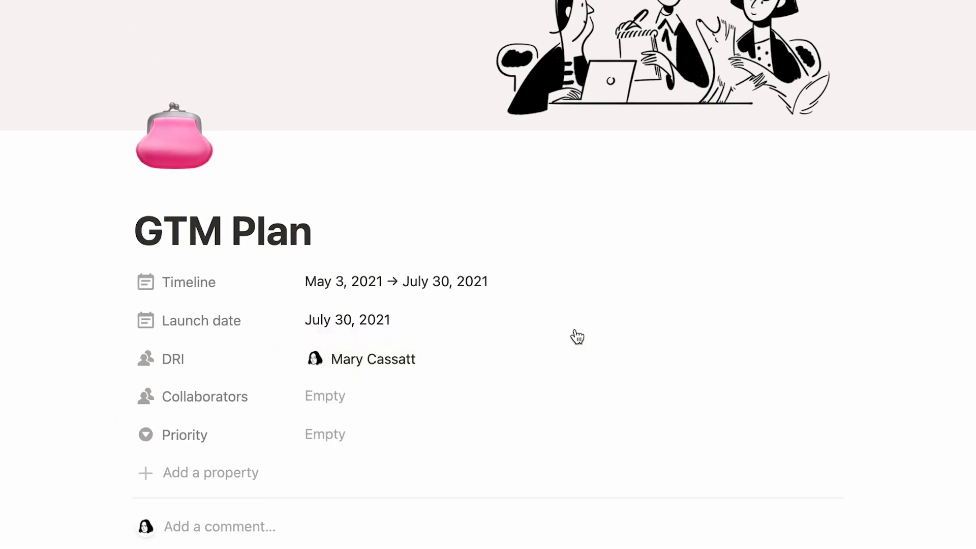
# Add the three teammates other than the DRI as Collaborators and set the Priority to P1.
pyautogui.click(426, 399)
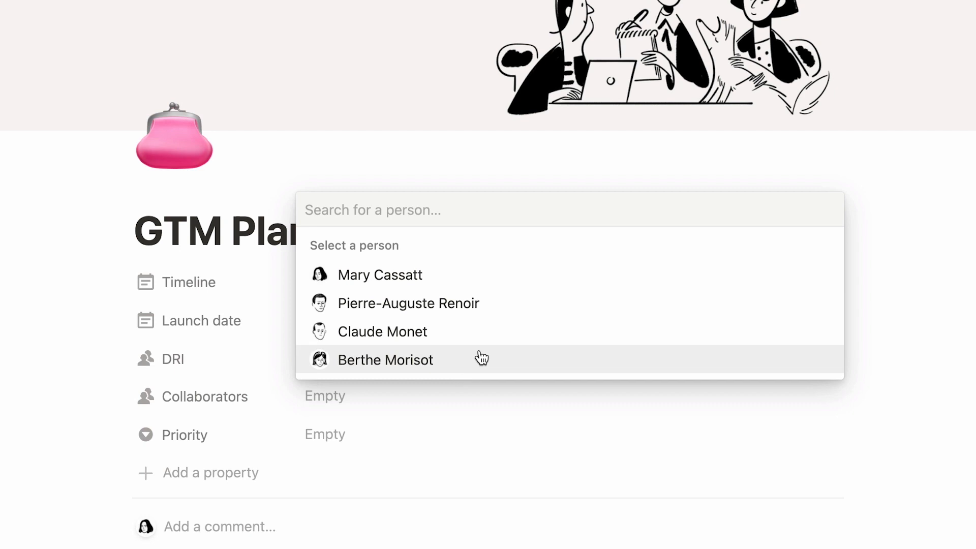
pyautogui.click(534, 314)
pyautogui.click(539, 333)
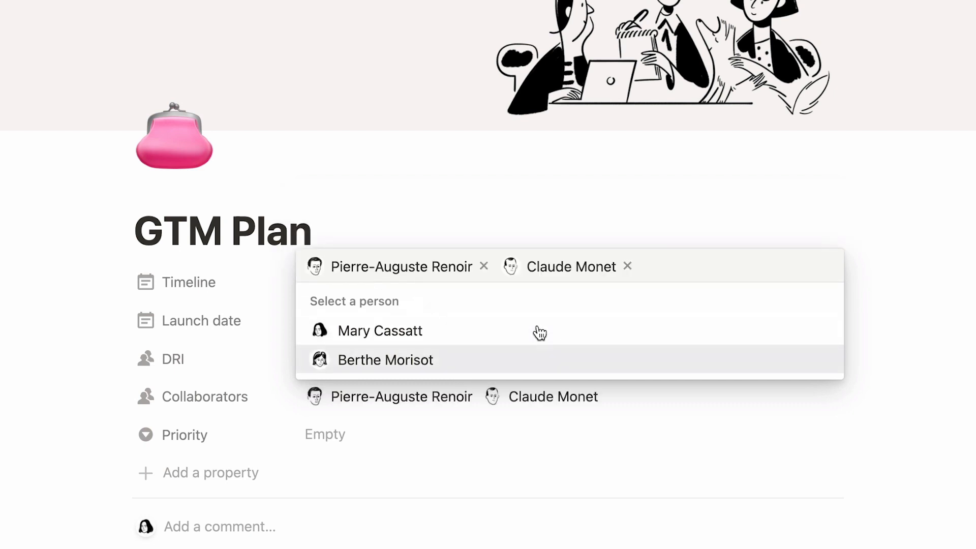
pyautogui.click(547, 360)
pyautogui.click(383, 440)
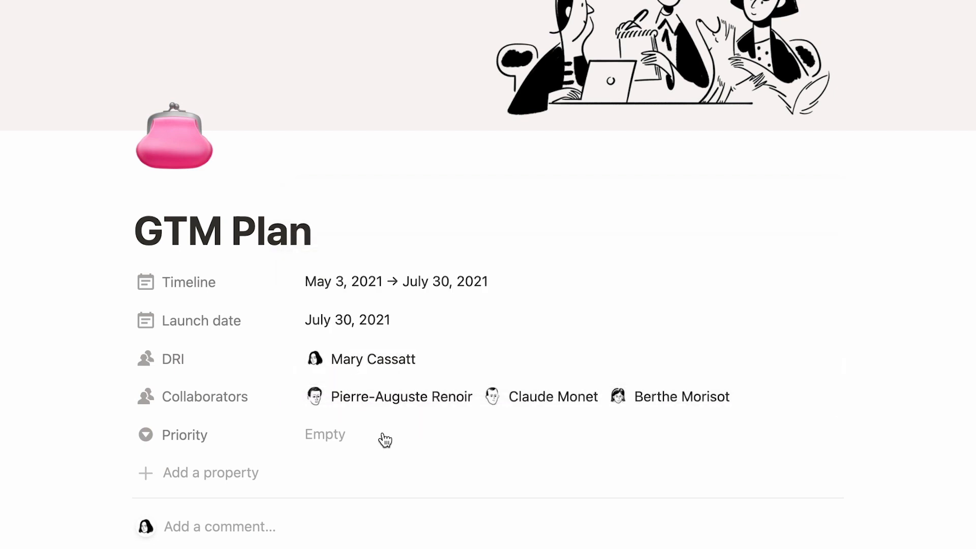
pyautogui.click(385, 440)
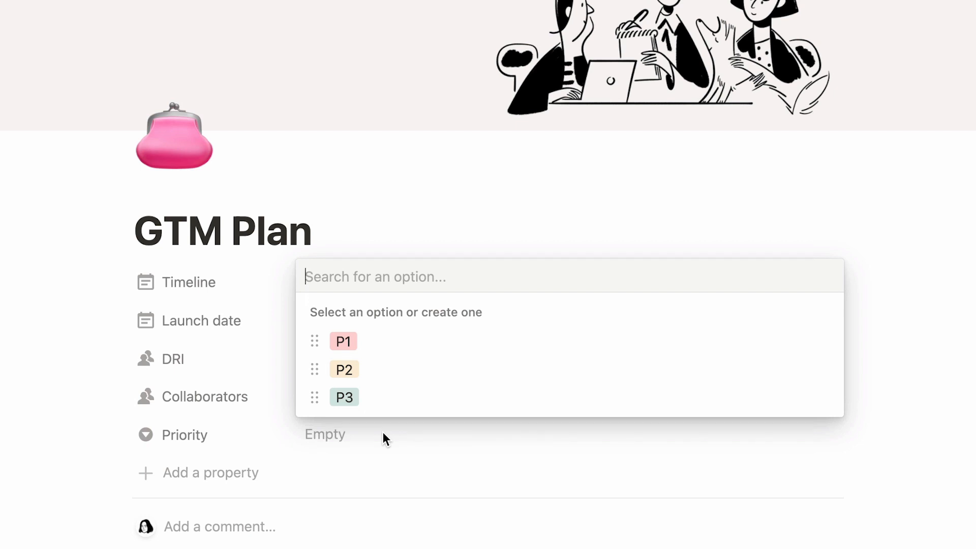
pyautogui.click(418, 341)
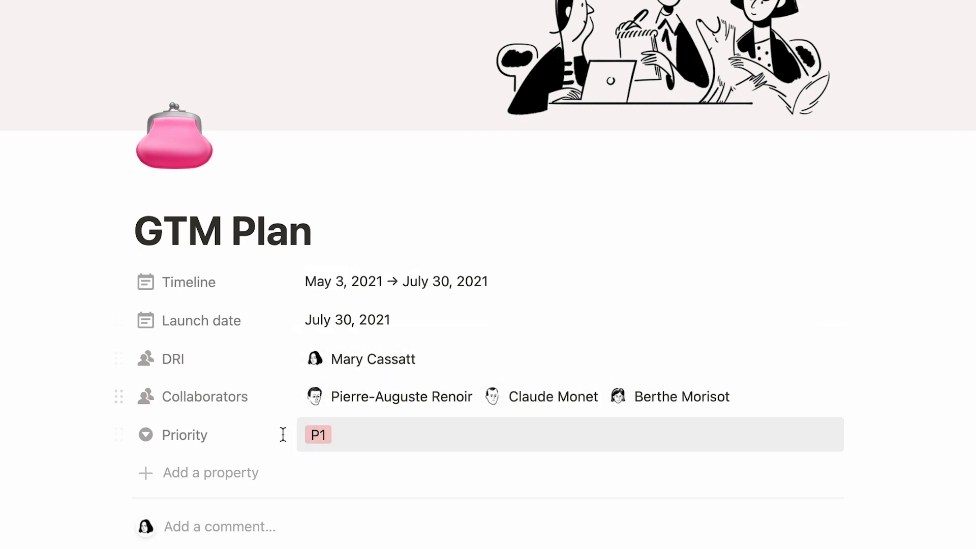
# Add a new property below Priority and view the available property types.
pyautogui.click(227, 485)
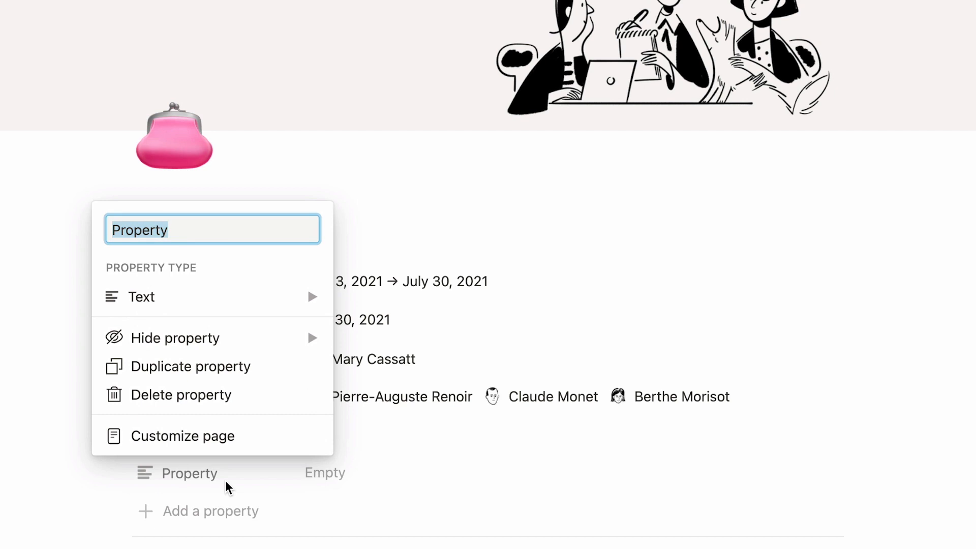
pyautogui.moveTo(251, 307)
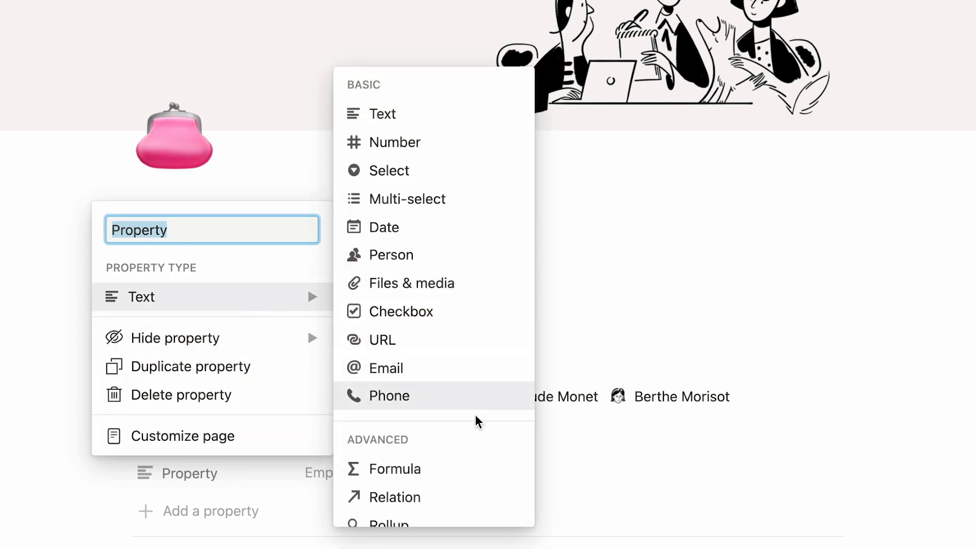
pyautogui.click(53, 491)
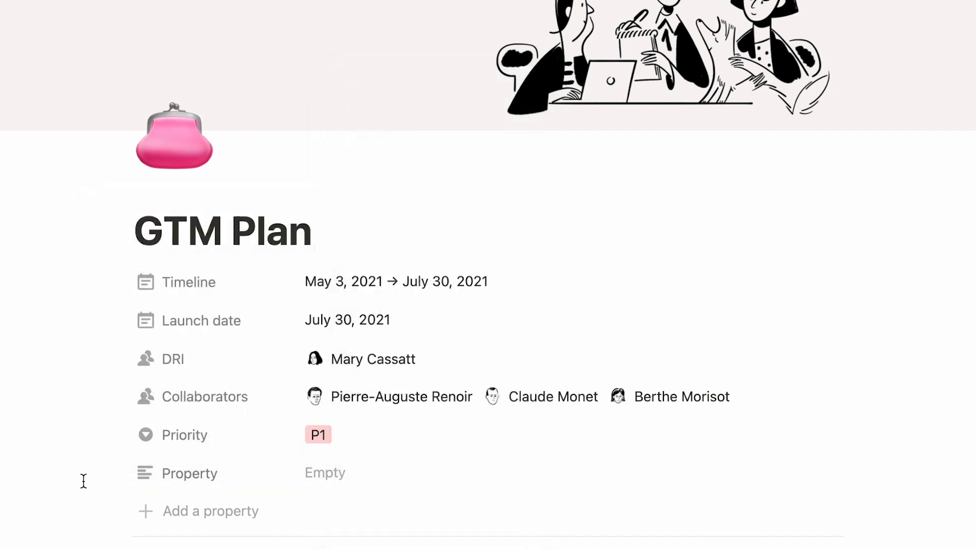
# Delete the empty text property below Priority and confirm the deletion.
pyautogui.click(120, 475)
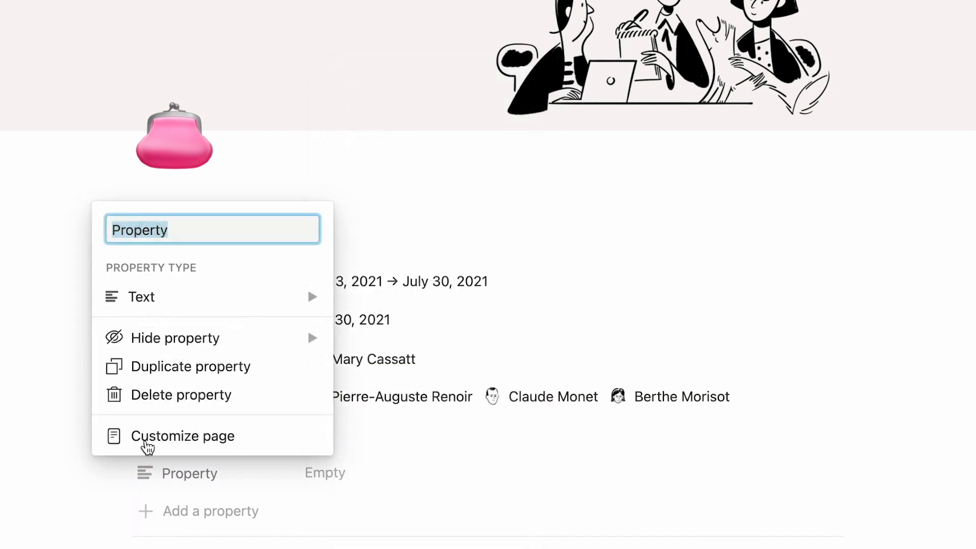
pyautogui.click(169, 404)
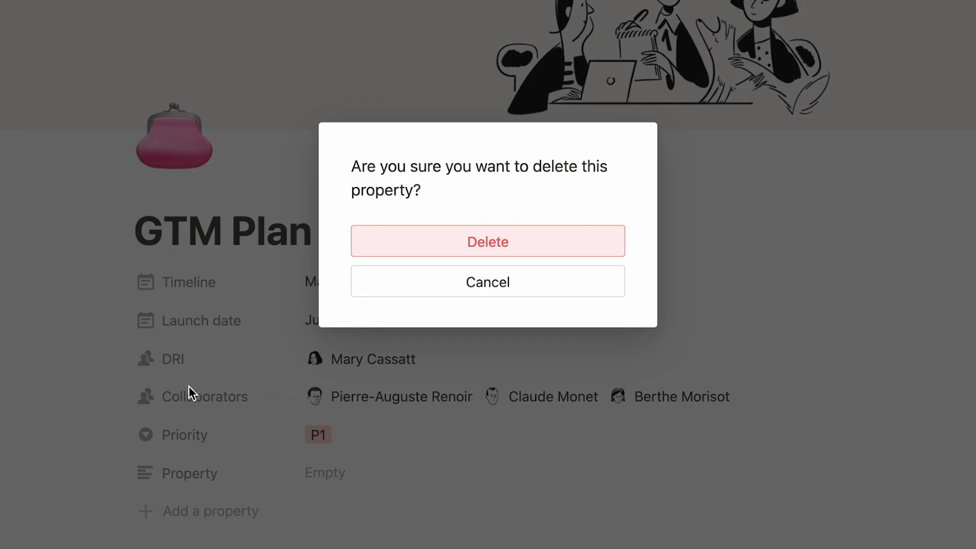
pyautogui.click(383, 257)
# Start the empty page body with three Heading 1 section headings: About, Execution and Launch Day.
pyautogui.scroll(-5, 62, 423)
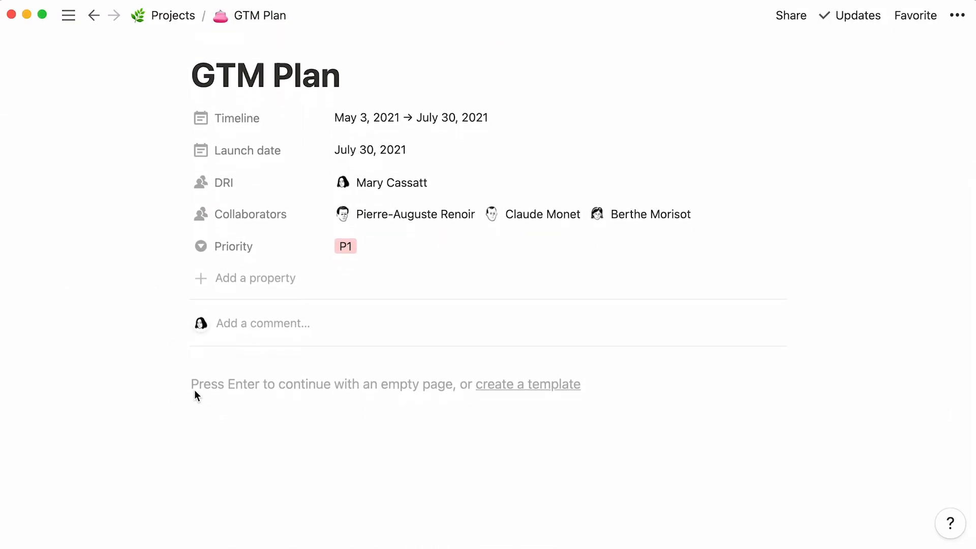
pyautogui.click(203, 387)
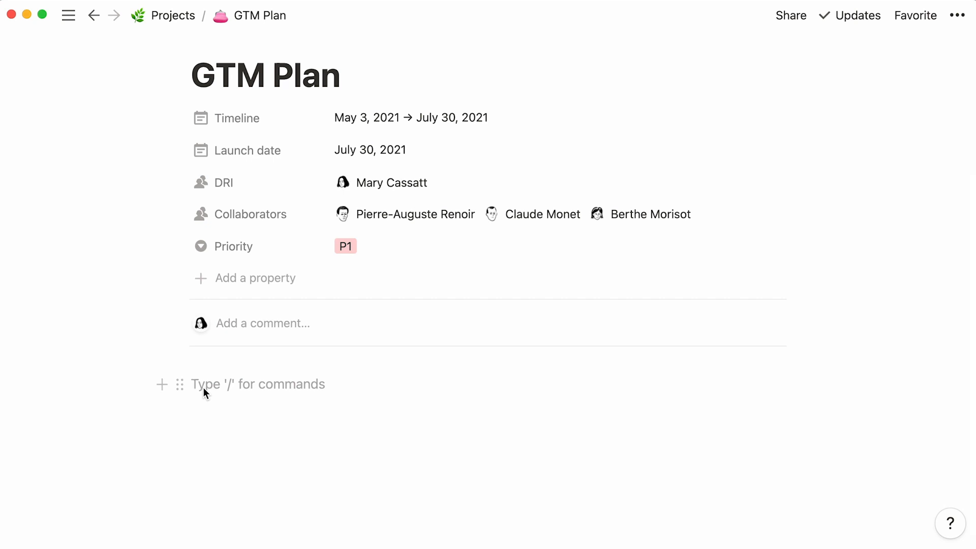
pyautogui.write('/h1')
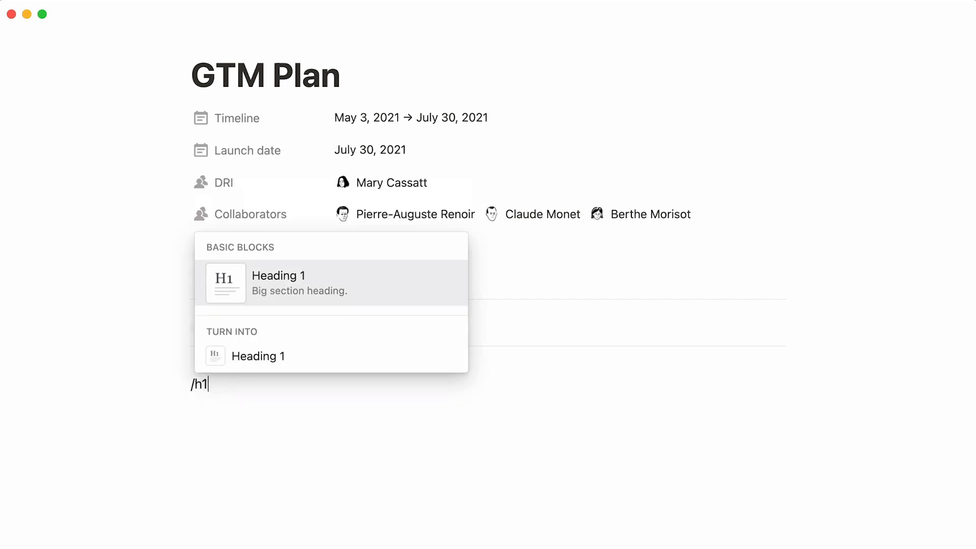
pyautogui.press('Return')
pyautogui.write('About')
pyautogui.press('Return')
pyautogui.write('/h')
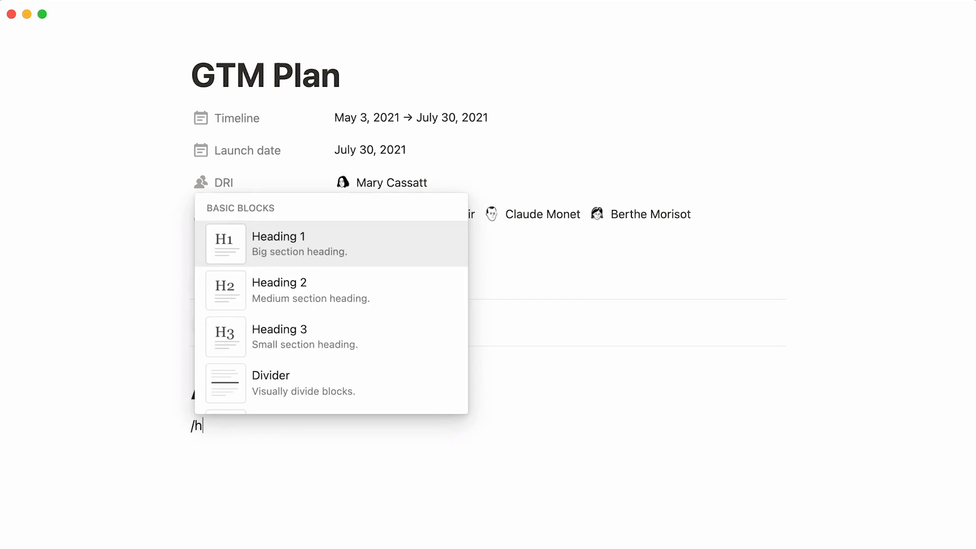
pyautogui.press('Return')
pyautogui.write('Execution')
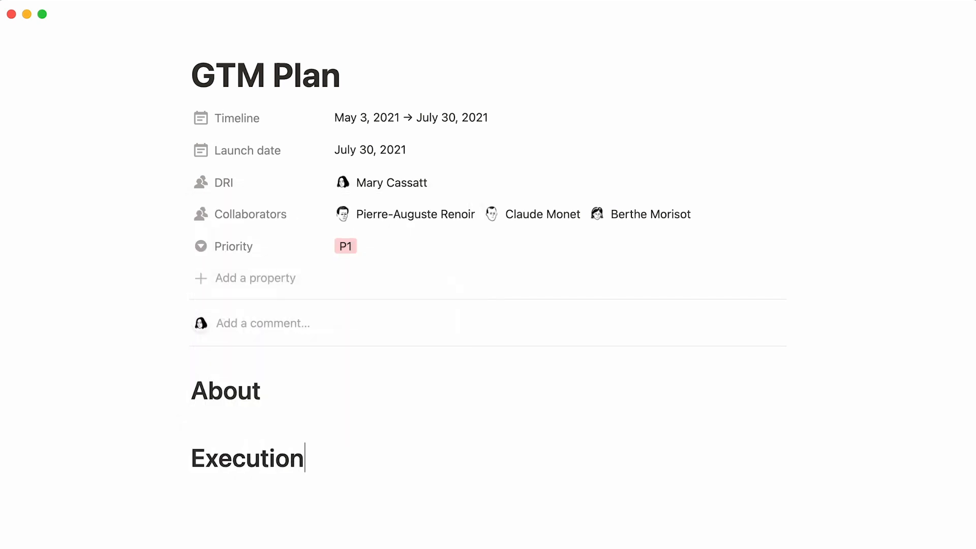
pyautogui.press('Return')
pyautogui.write('/h')
pyautogui.press('Return')
pyautogui.write('Launch Day')
# Add a Summary line beneath the About heading and turn it into a Heading 2.
pyautogui.press('Up')
pyautogui.press('Up')
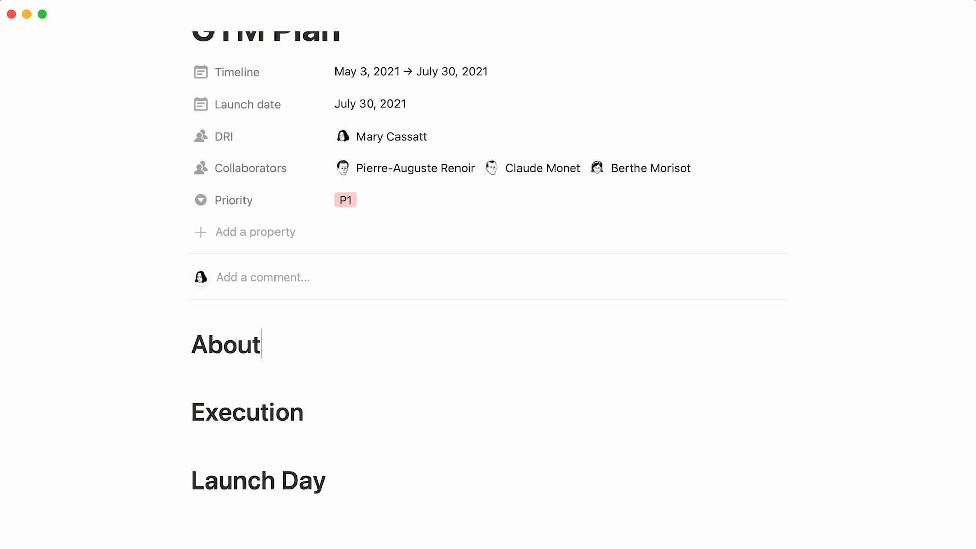
pyautogui.press('Return')
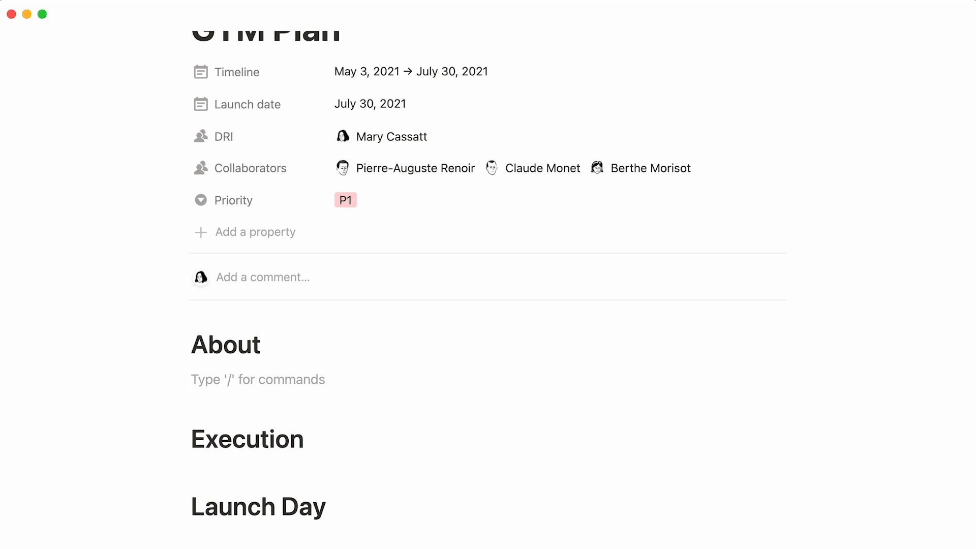
pyautogui.write('Summary')
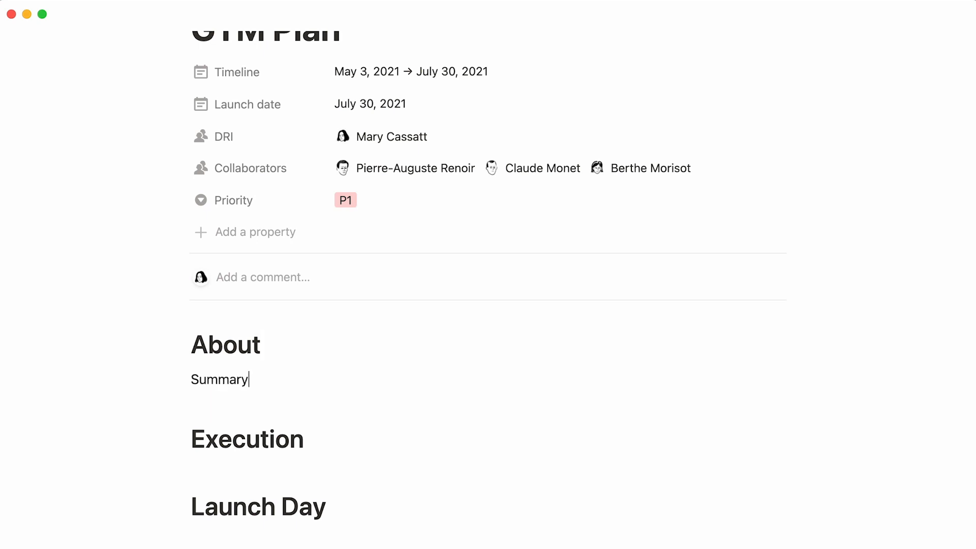
pyautogui.click(180, 380)
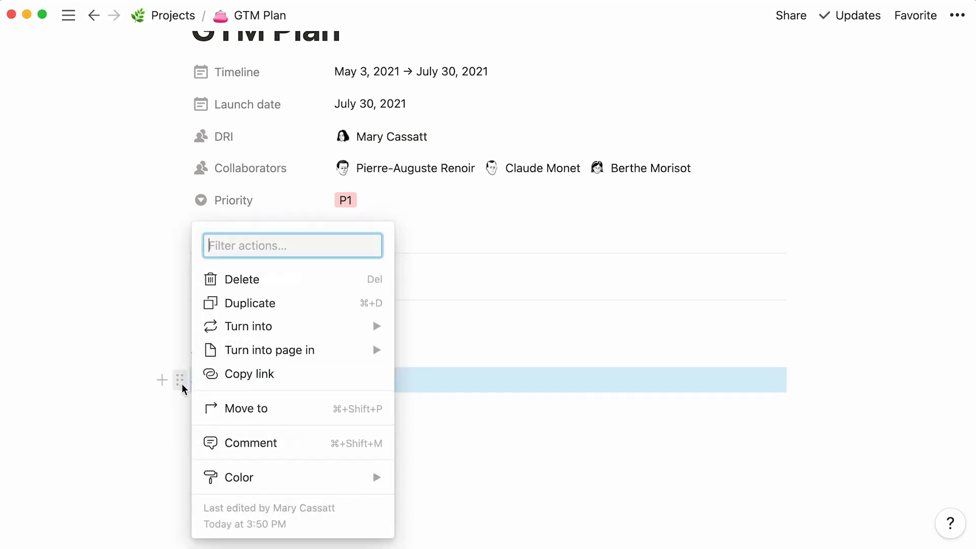
pyautogui.moveTo(372, 320)
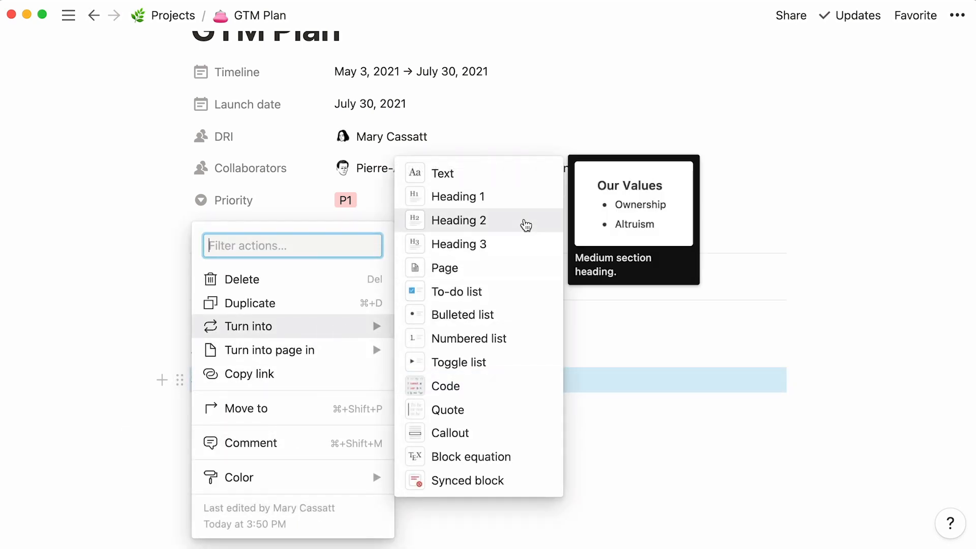
pyautogui.click(524, 220)
# Add four text lines beneath the Summary heading: Team, Goal, Audience and Product breakdown.
pyautogui.click(345, 400)
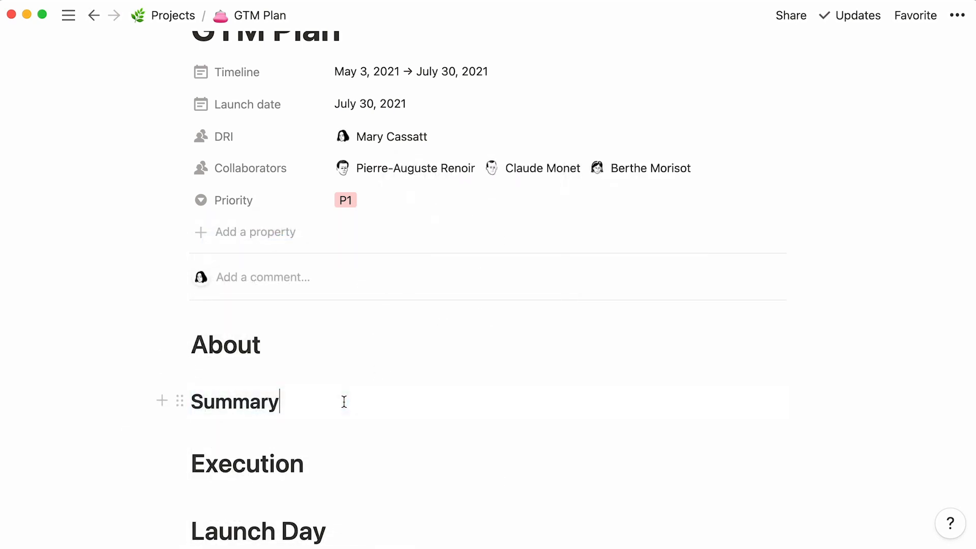
pyautogui.press('Return')
pyautogui.write('Team')
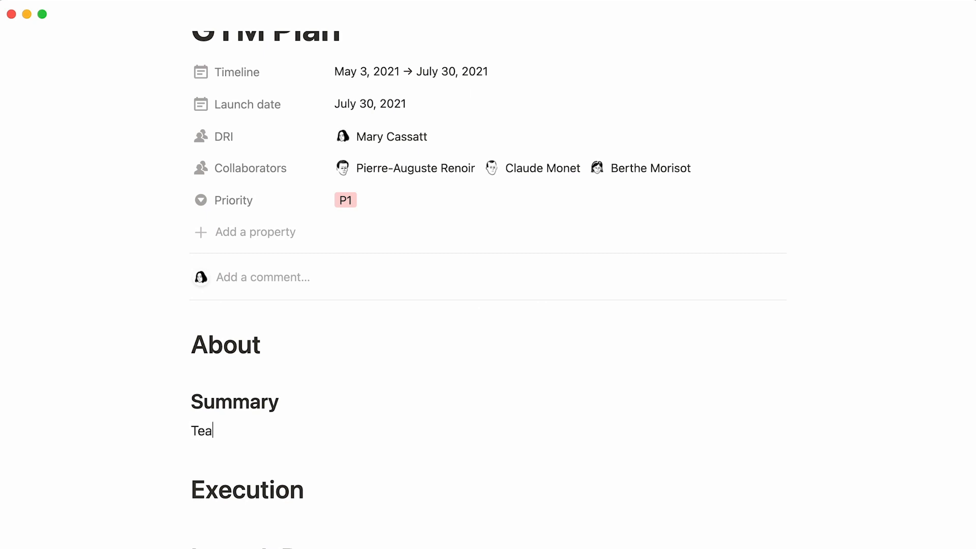
pyautogui.press('Return')
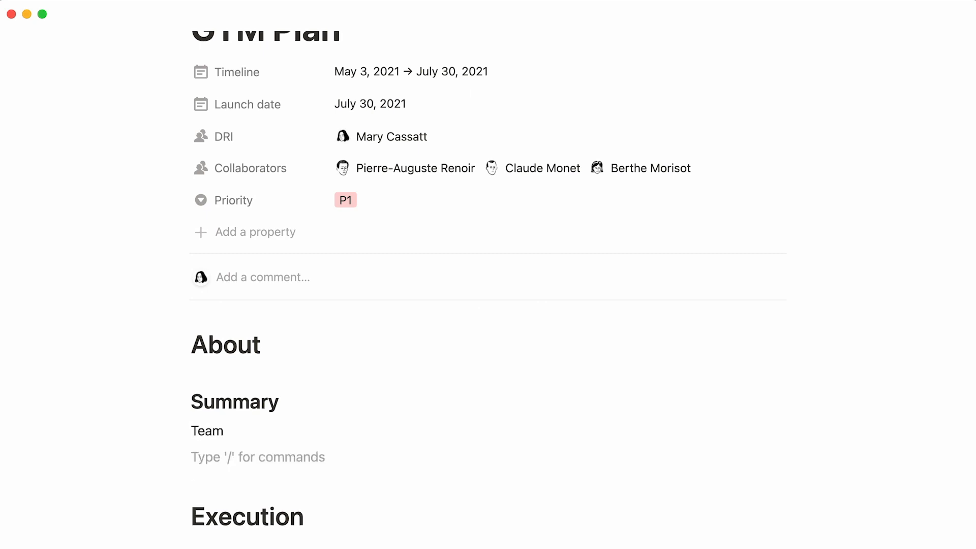
pyautogui.write('Goal')
pyautogui.press('Return')
pyautogui.write('Audience')
pyautogui.press('Return')
pyautogui.write('Product breakdown')
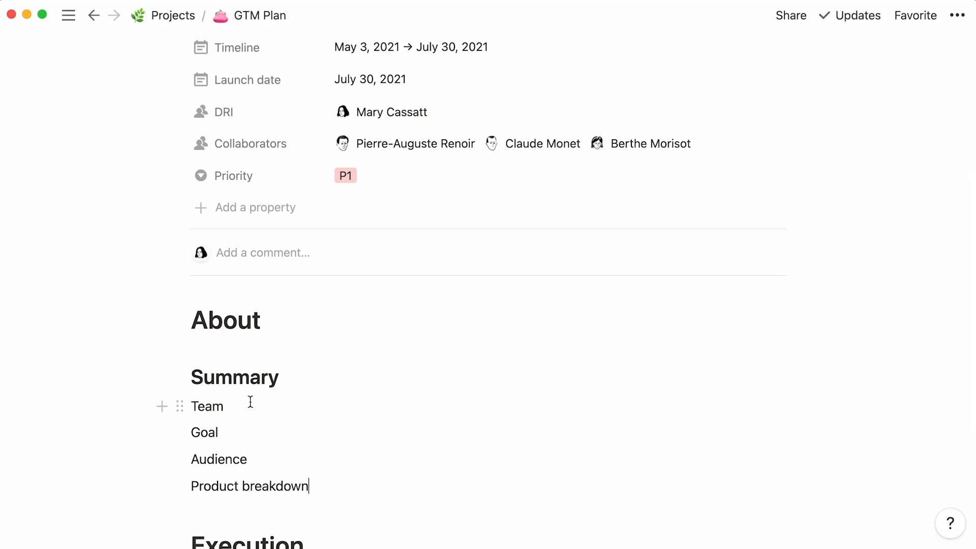
# Turn the Team, Goal, Audience and Product breakdown lines into Heading 2 blocks together.
pyautogui.moveTo(148, 401); pyautogui.dragTo(300, 502)
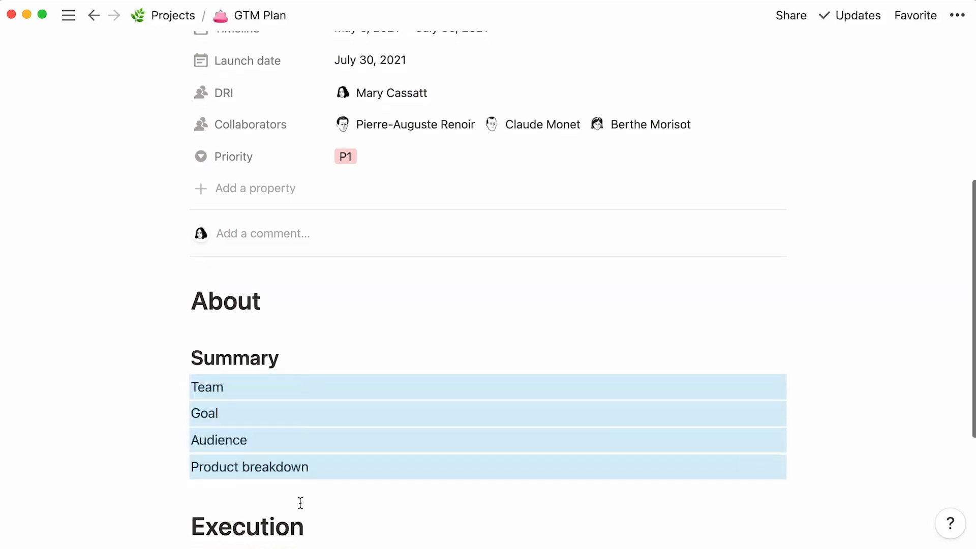
pyautogui.click(180, 388)
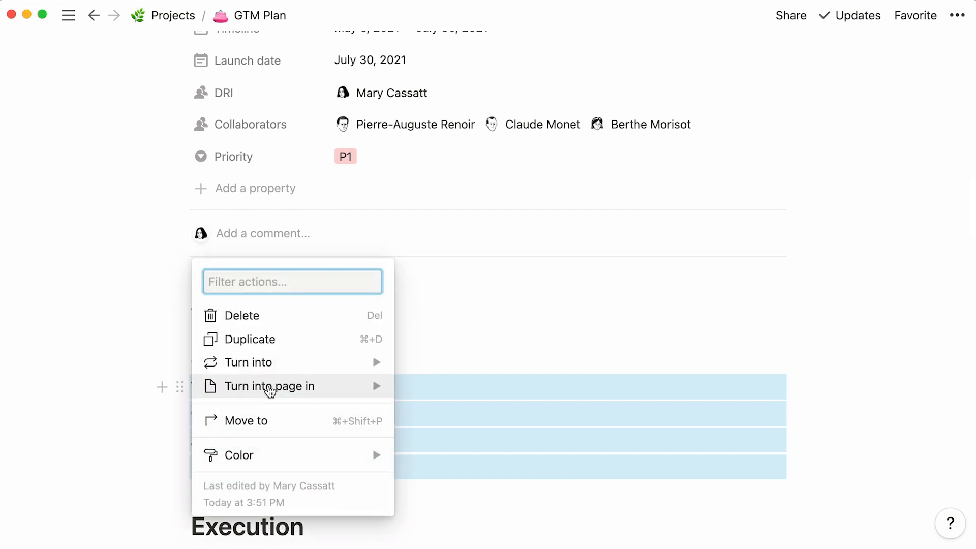
pyautogui.moveTo(298, 363)
pyautogui.click(523, 256)
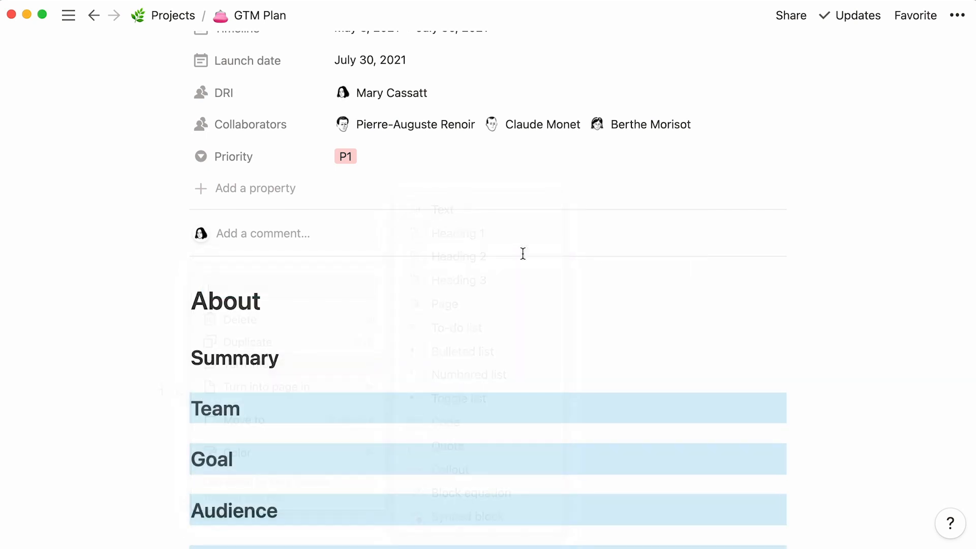
pyautogui.click(436, 301)
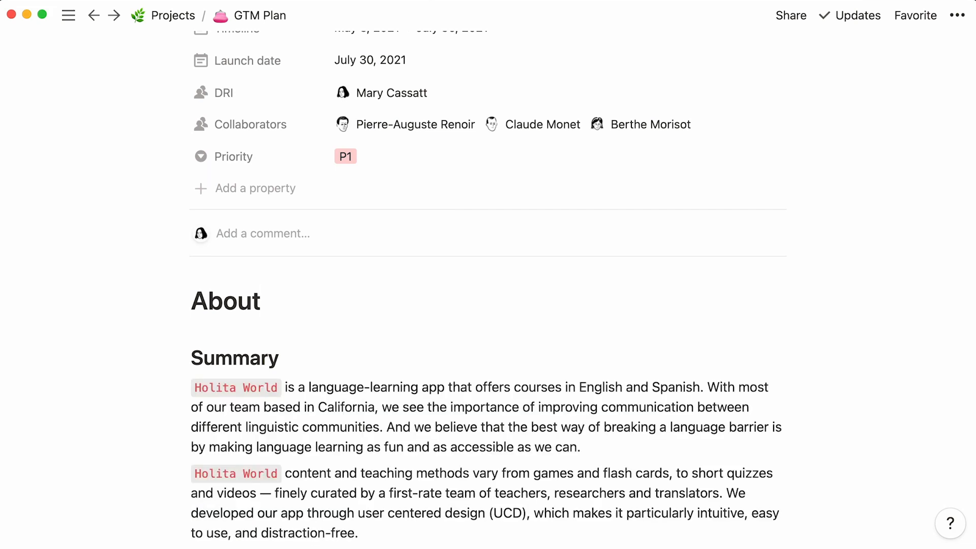
# Insert a page mention linking to User Onboarding before "doc" in the last bullet under Product breakdown.
pyautogui.scroll(-10, 488, 285)
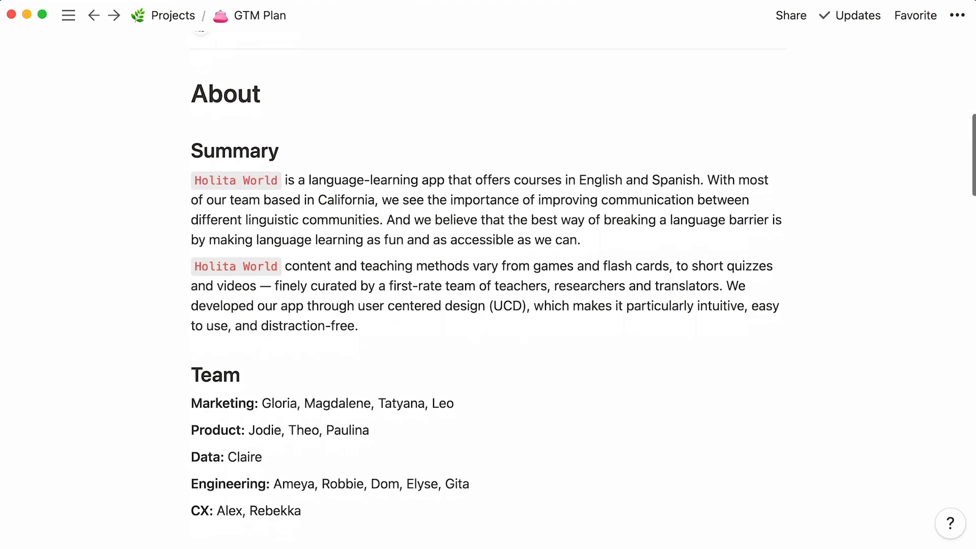
pyautogui.scroll(-8, 488, 285)
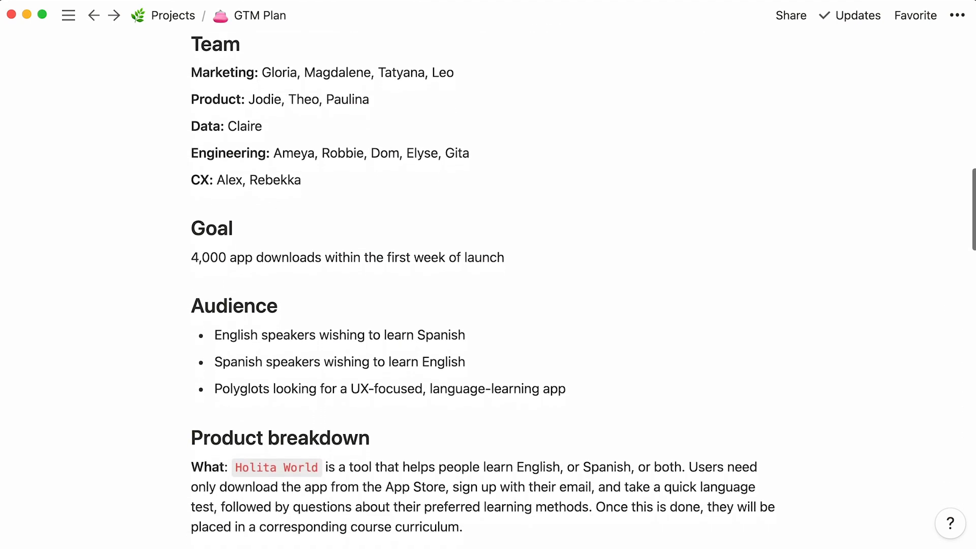
pyautogui.scroll(-2, 487, 285)
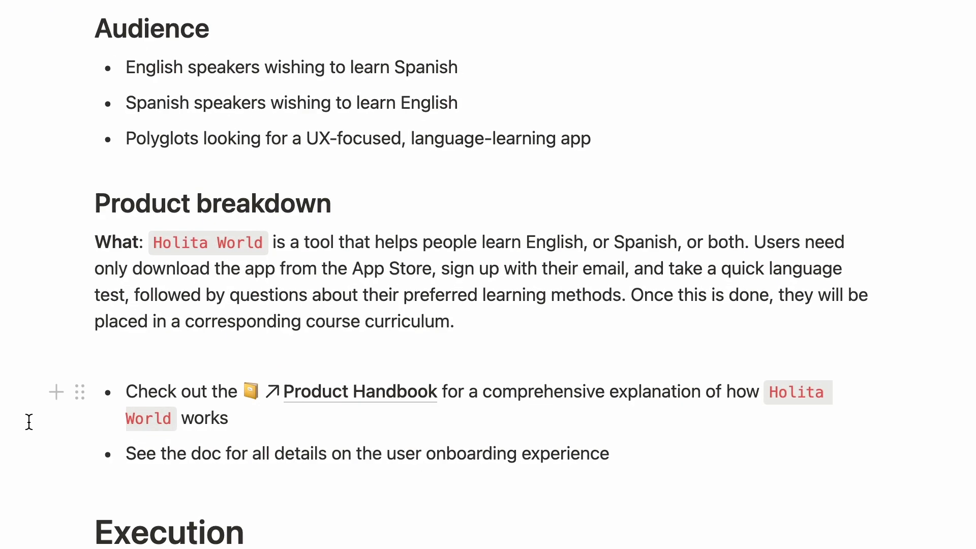
pyautogui.click(187, 451)
pyautogui.write('@user')
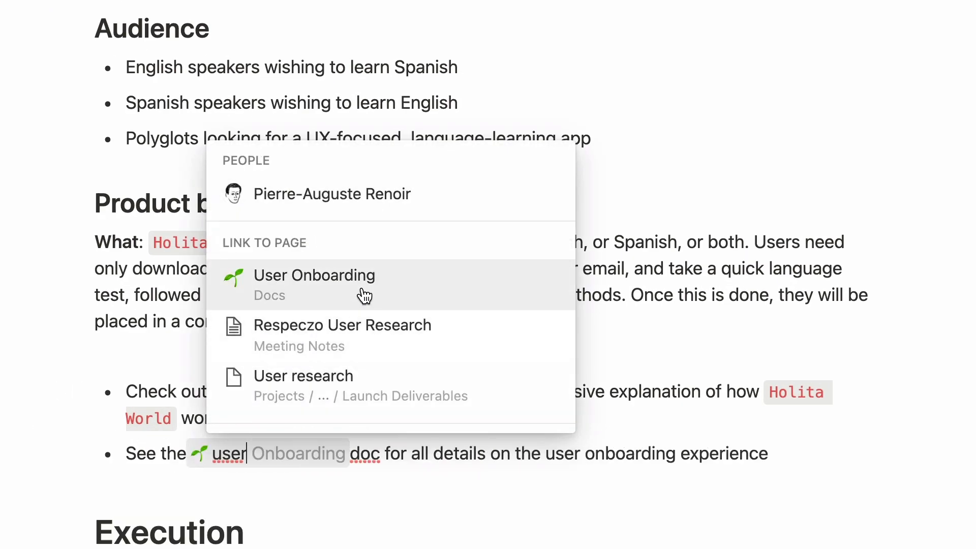
pyautogui.click(364, 296)
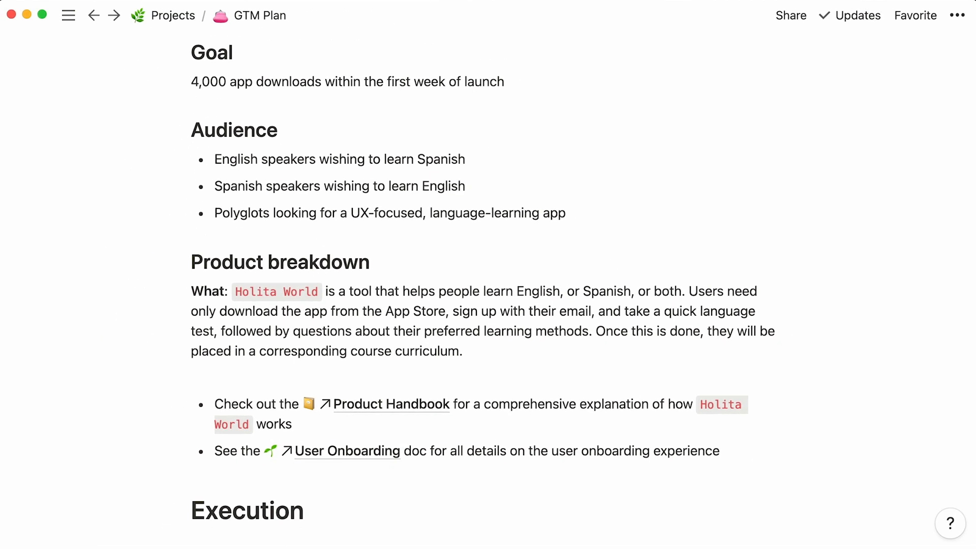
# Insert a table of contents block on a new line above the About heading.
pyautogui.scroll(10, 488, 289)
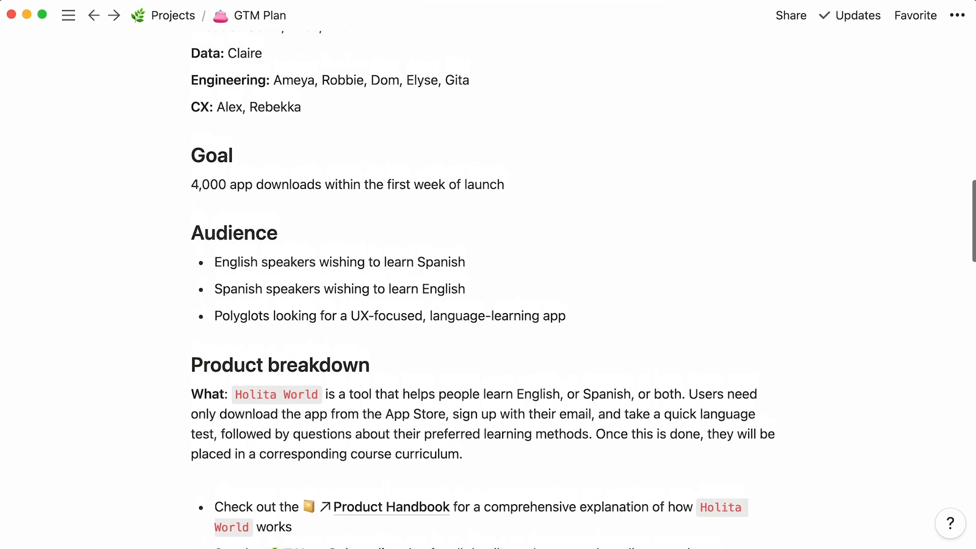
pyautogui.scroll(-5, 384, 345)
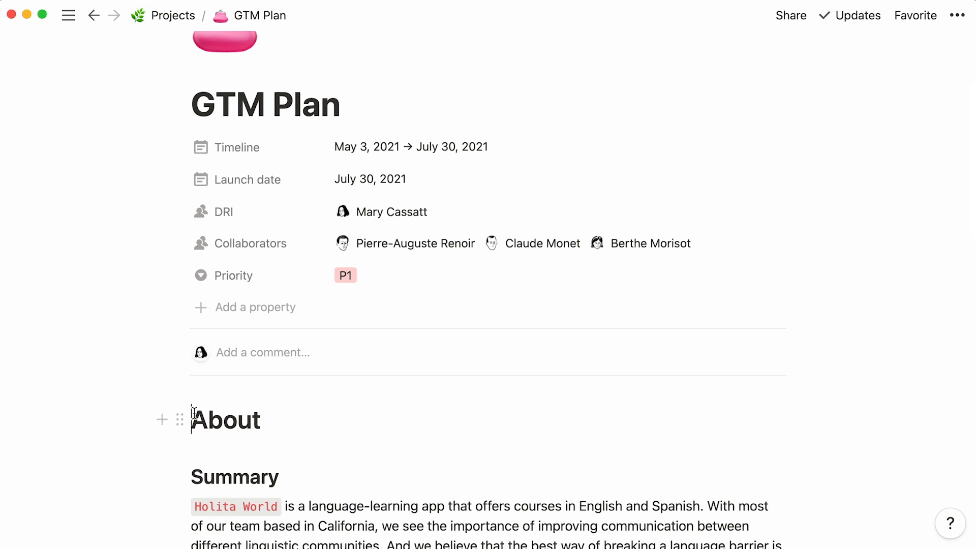
pyautogui.press('Return')
pyautogui.press('Up')
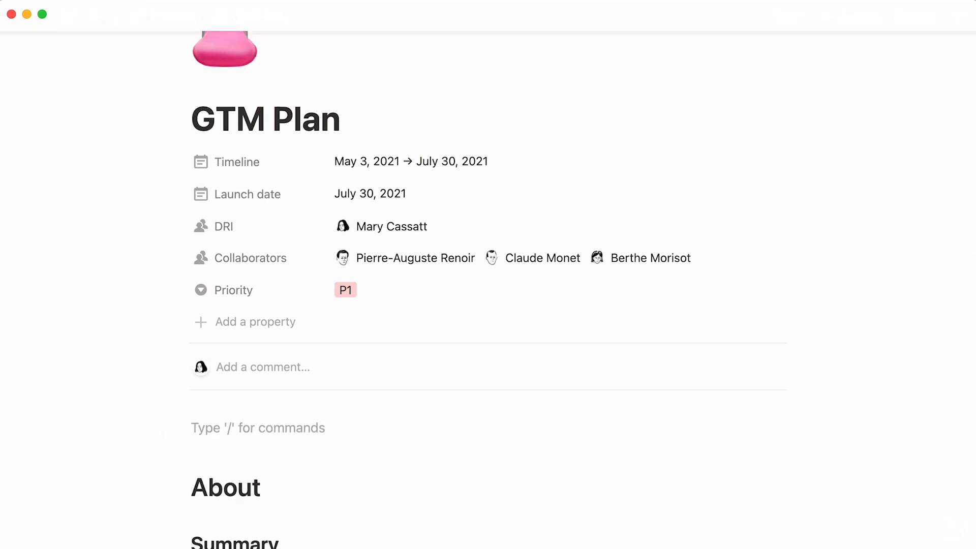
pyautogui.write('/')
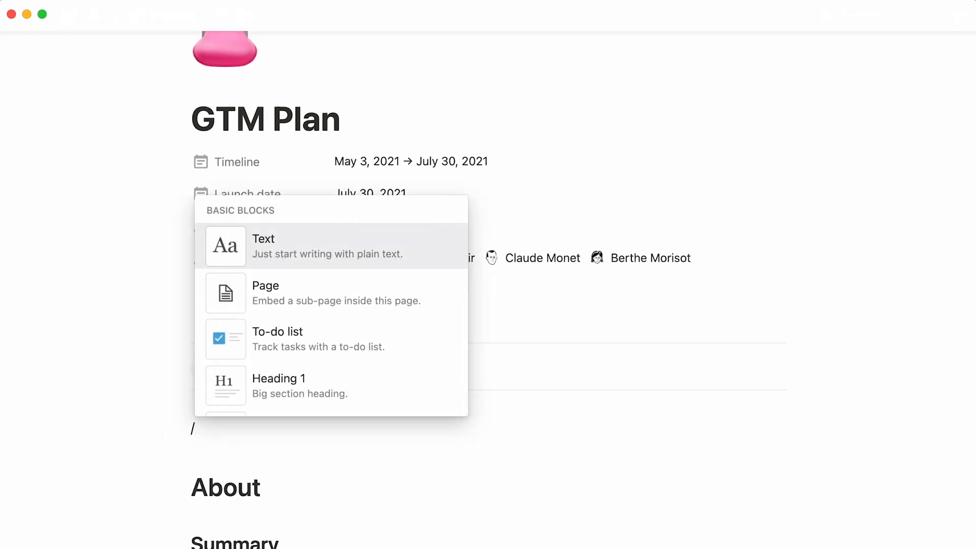
pyautogui.write('toc')
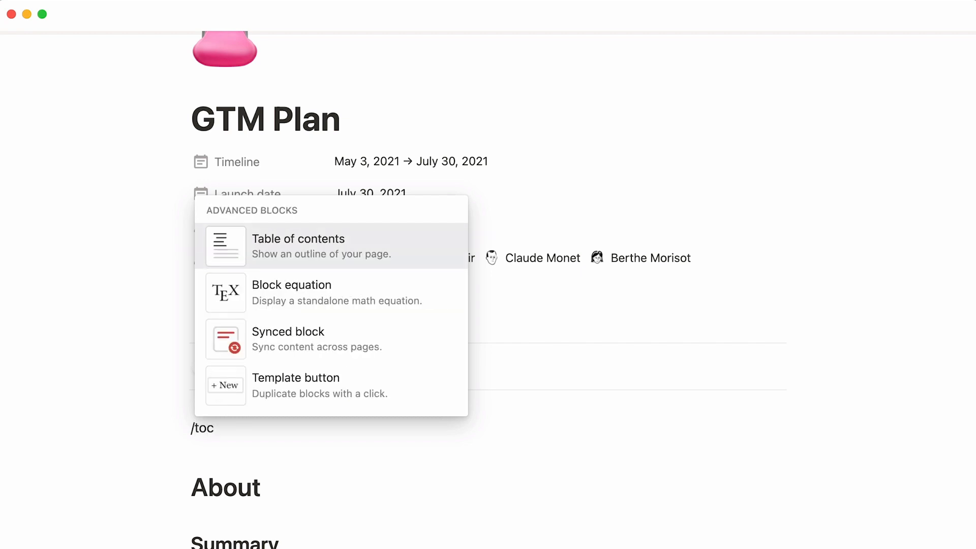
pyautogui.press('Return')
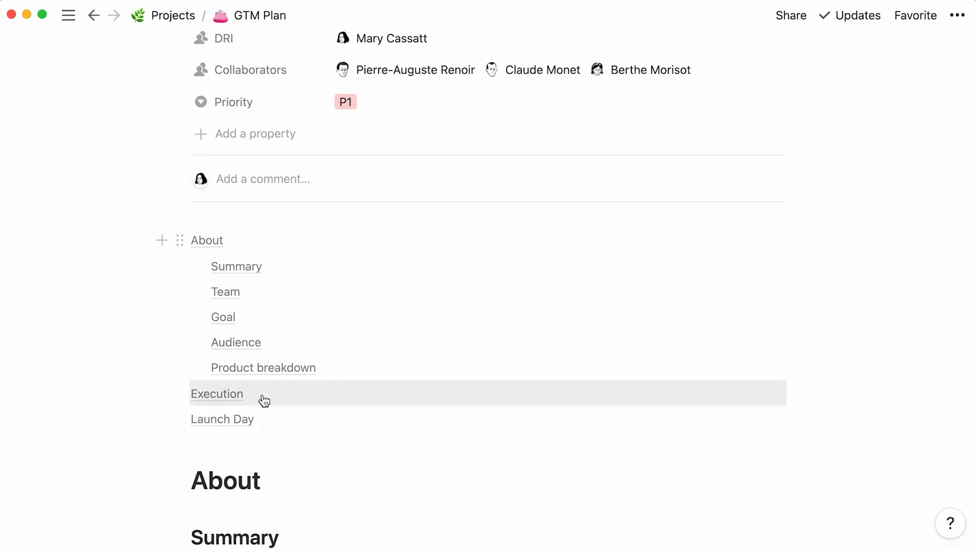
# Insert an inline table on a new line below the Execution heading and title it "Launch Deliverables".
pyautogui.click(218, 394)
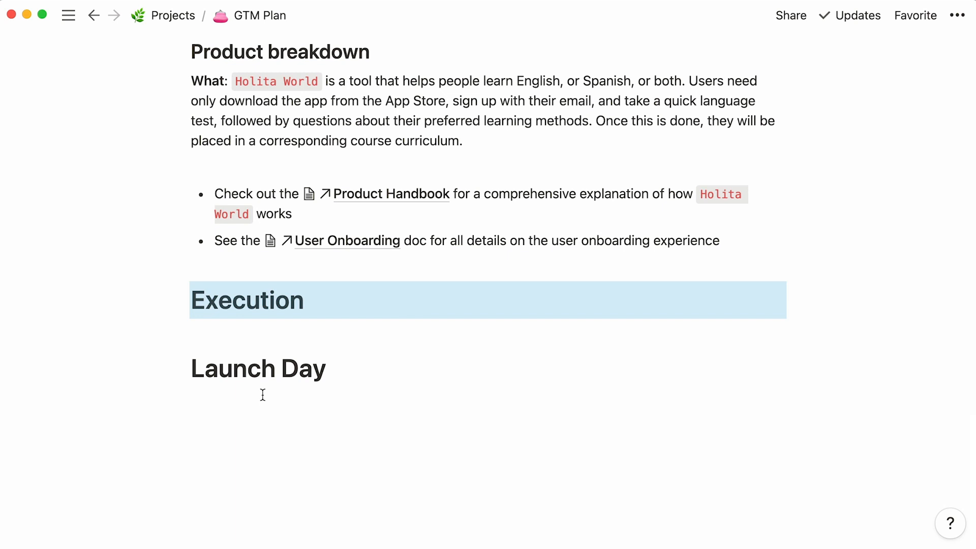
pyautogui.click(339, 304)
pyautogui.press('Return')
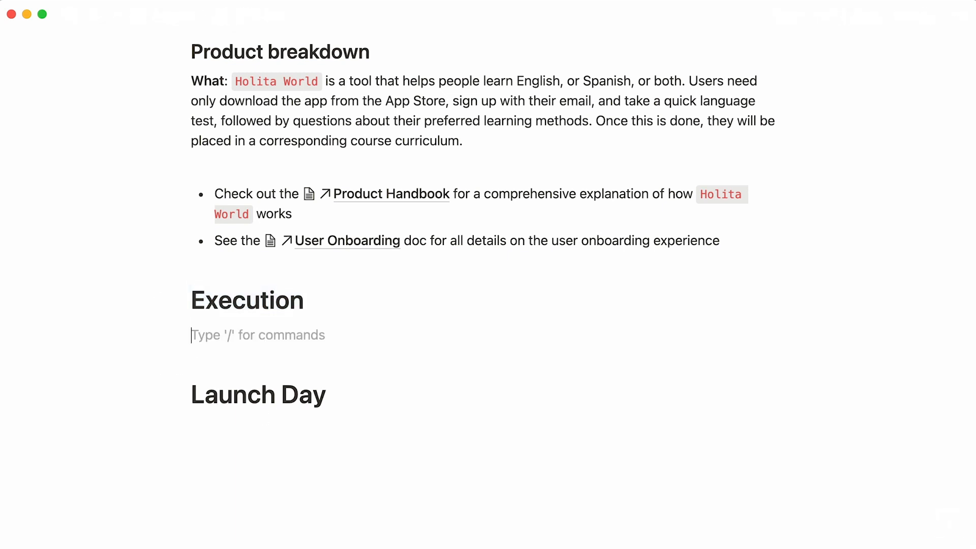
pyautogui.write('/')
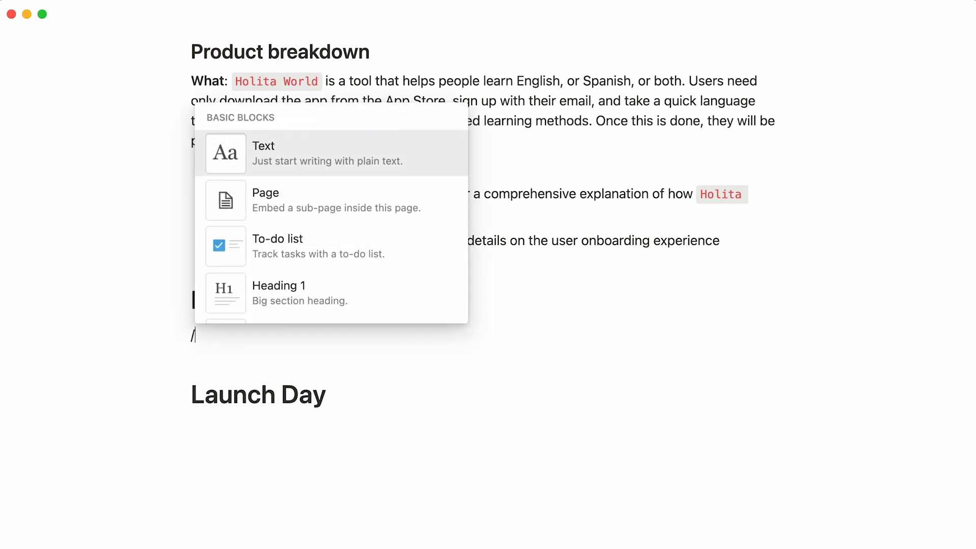
pyautogui.write('table')
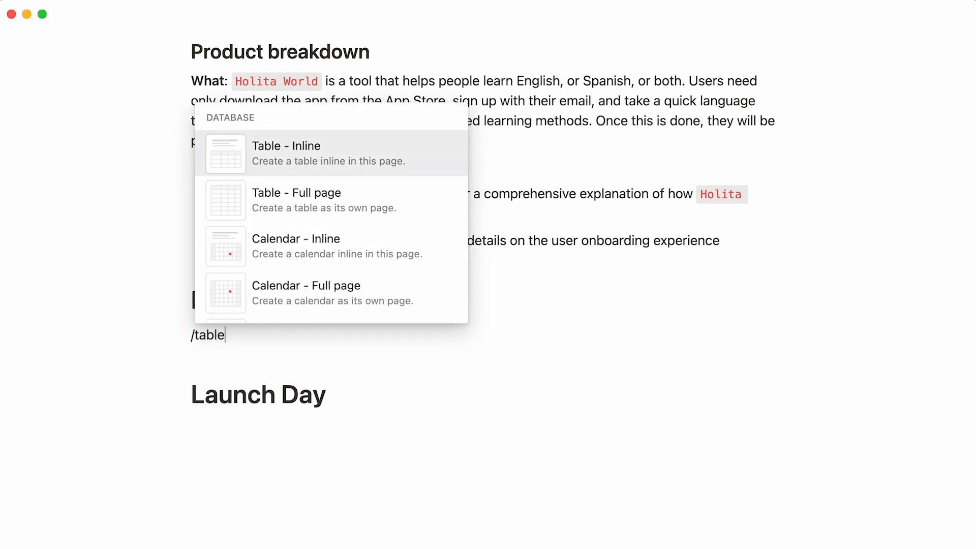
pyautogui.click(366, 156)
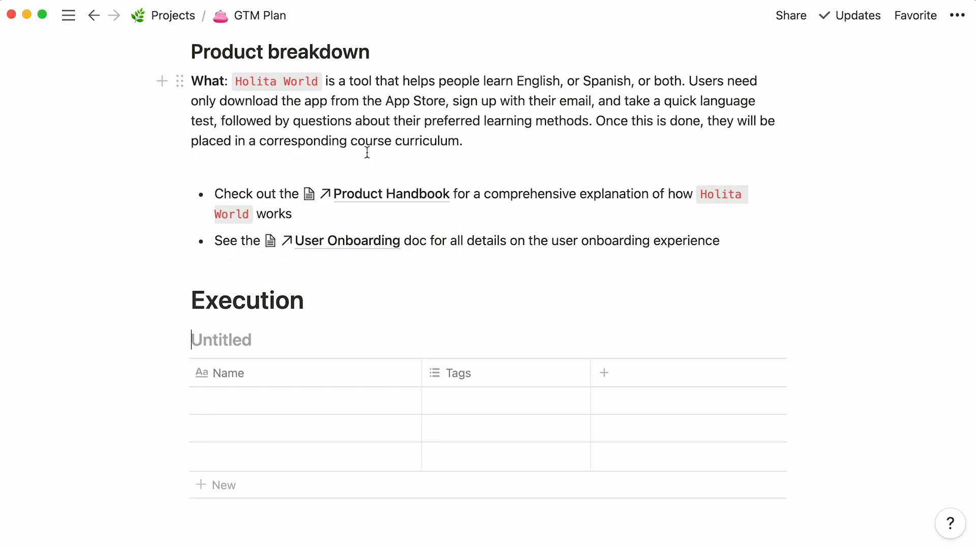
pyautogui.write('Launch De')
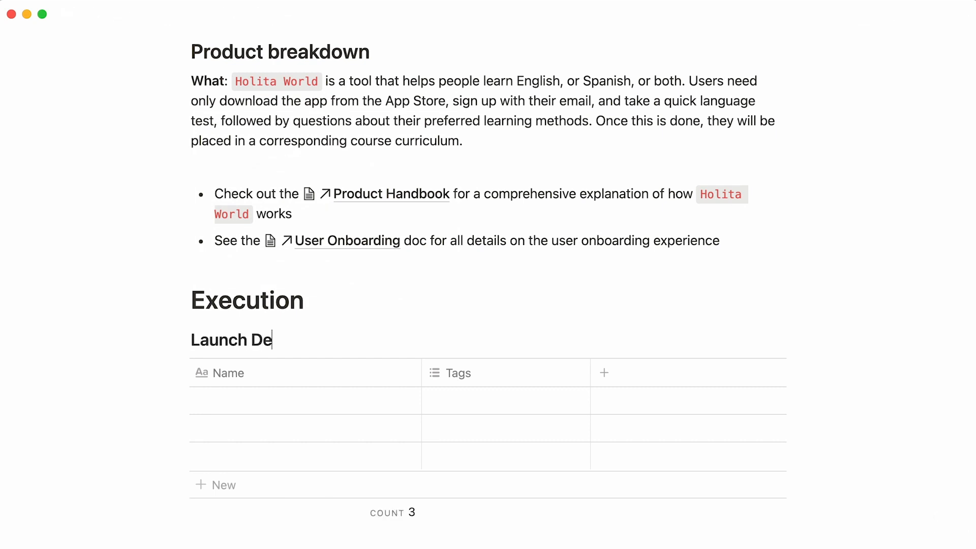
pyautogui.write('liverables')
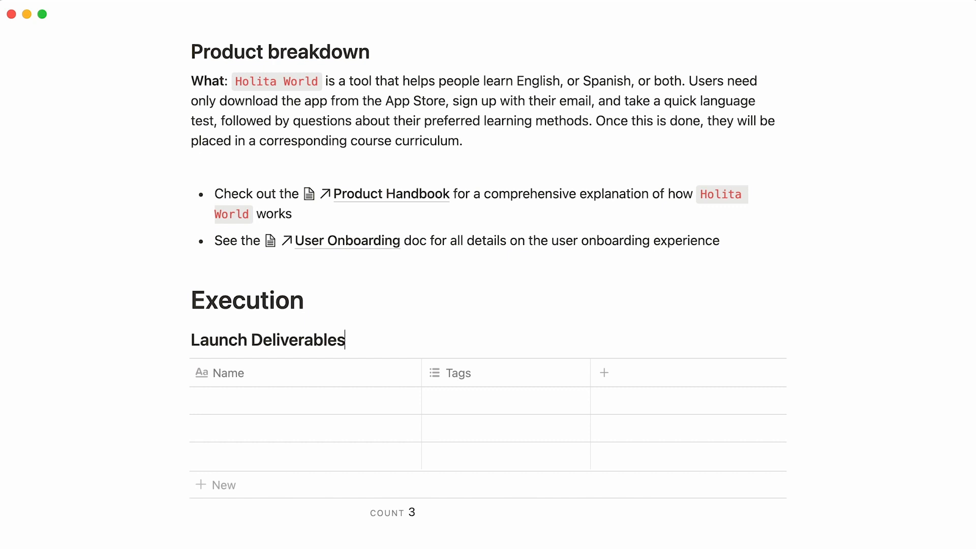
# Add a Person property named DRI to the Launch Deliverables table.
pyautogui.click(605, 373)
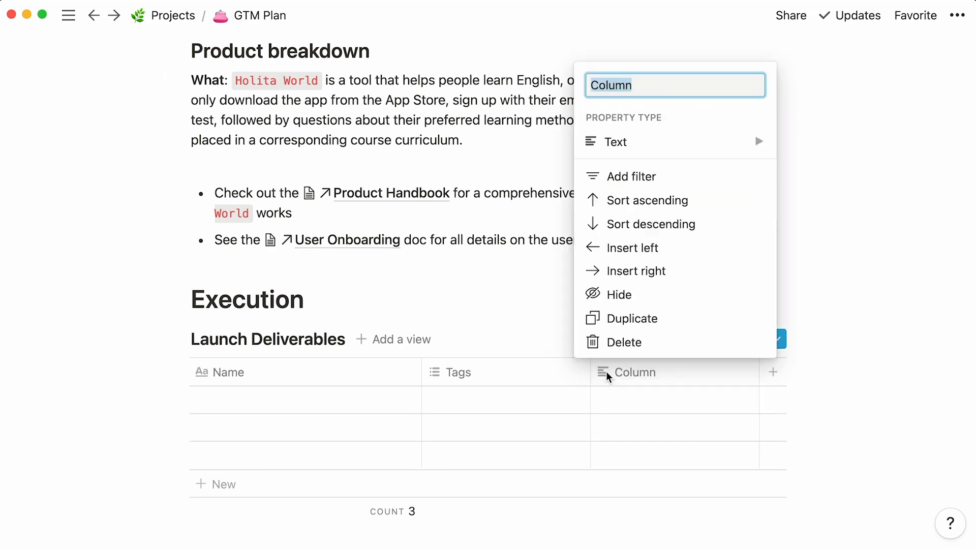
pyautogui.press('BackSpace')
pyautogui.write('New property')
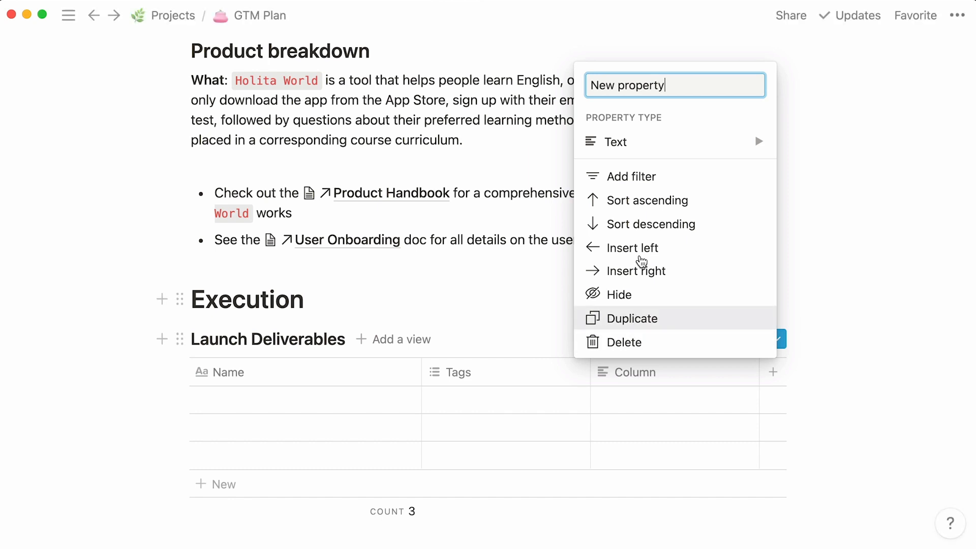
pyautogui.moveTo(668, 149)
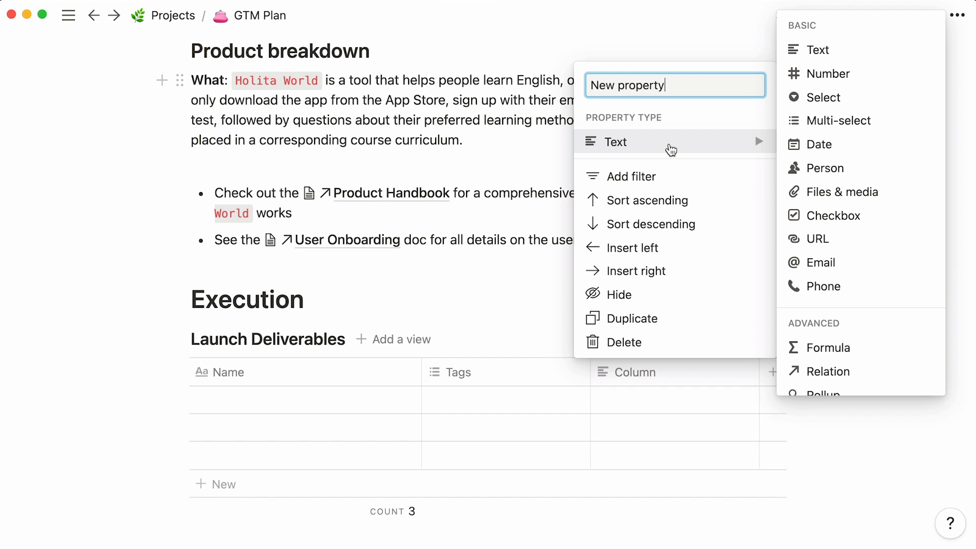
pyautogui.press('super+a')
pyautogui.write('DRI')
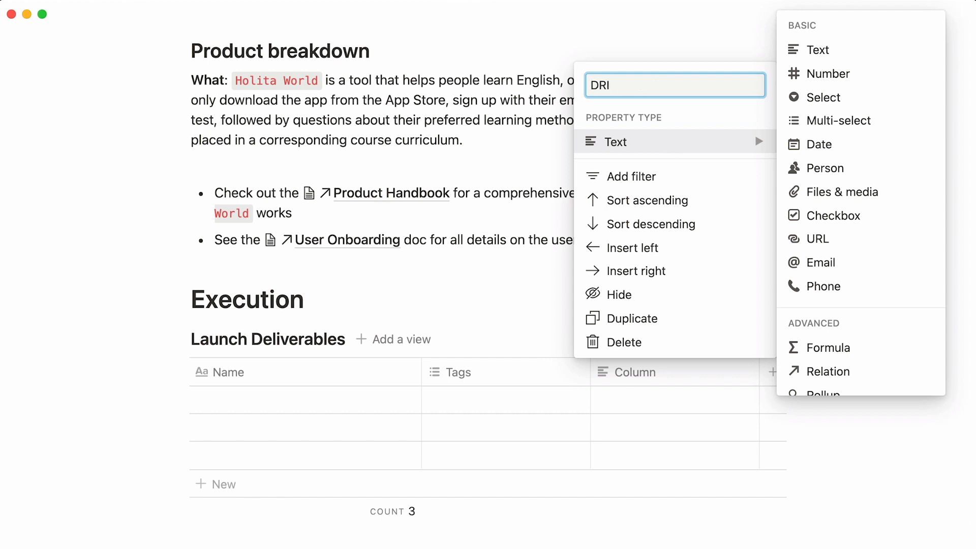
pyautogui.click(858, 176)
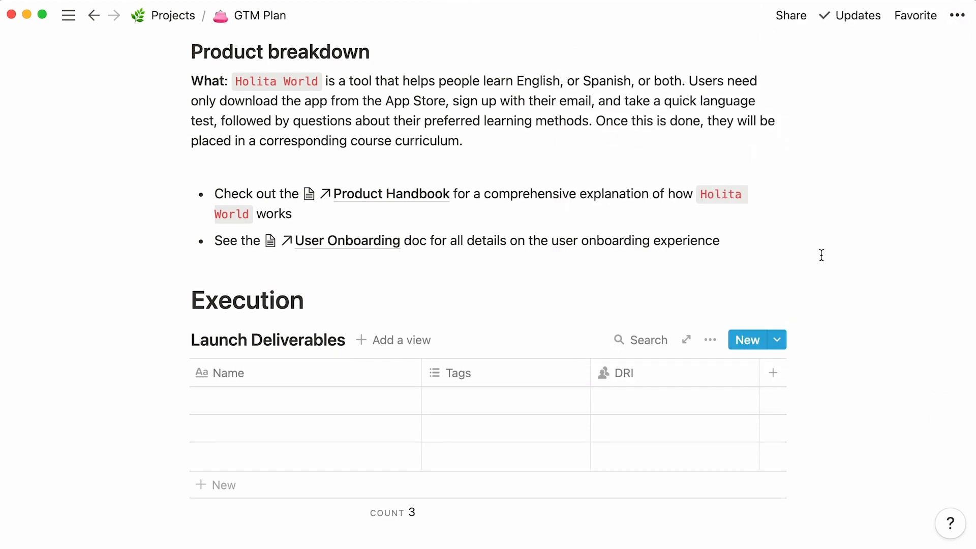
# Add a Select property named Status to the Launch Deliverables table.
pyautogui.click(773, 374)
pyautogui.write('Status')
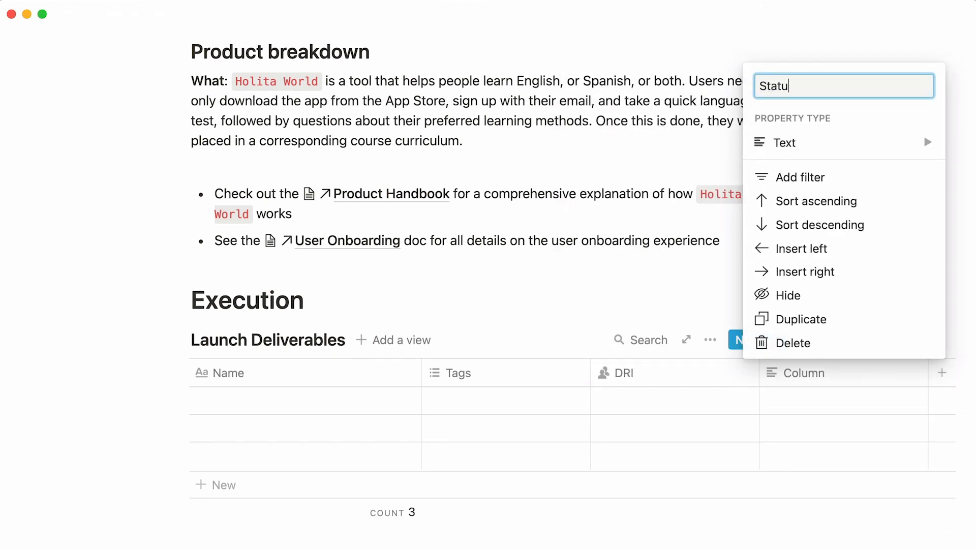
pyautogui.moveTo(820, 152)
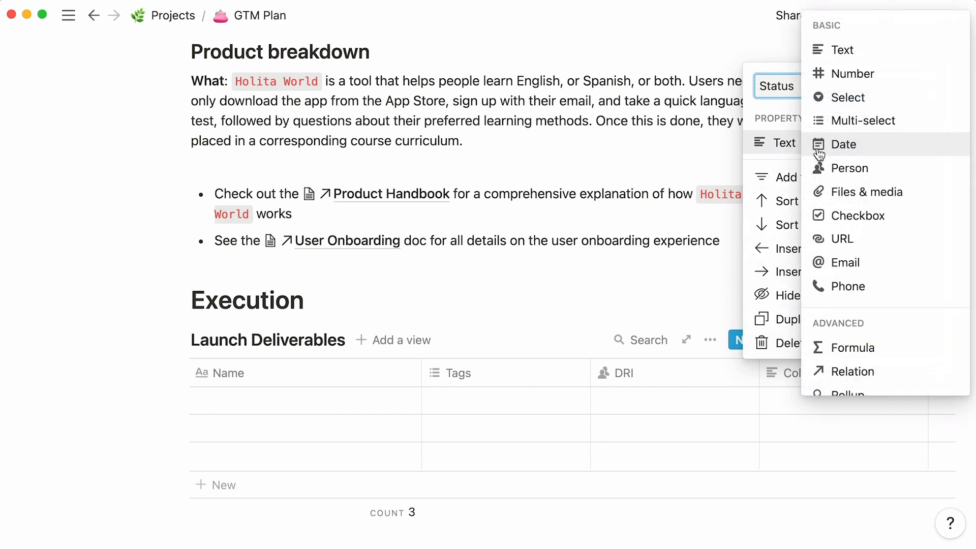
pyautogui.click(892, 104)
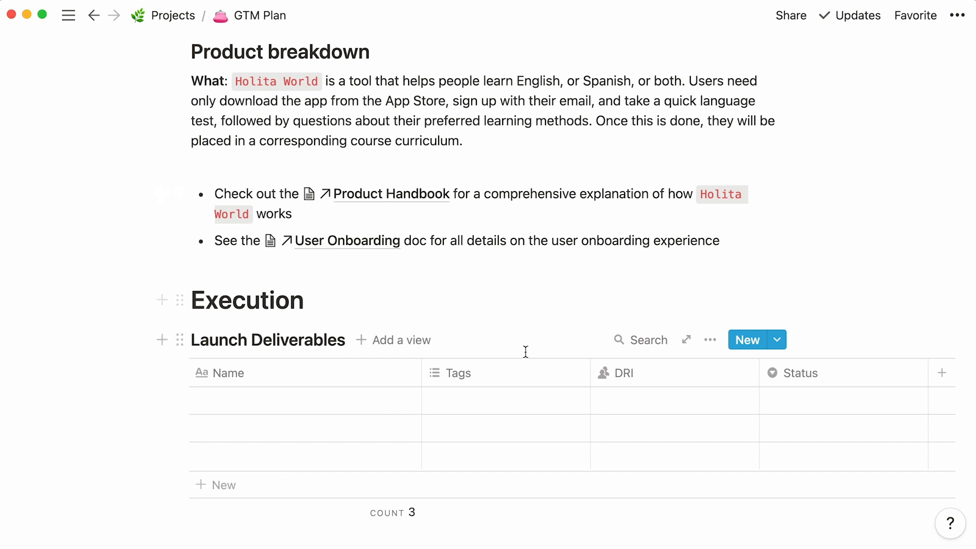
# Rename the Tags property to Team and change its type to Select.
pyautogui.click(502, 372)
pyautogui.write('Team')
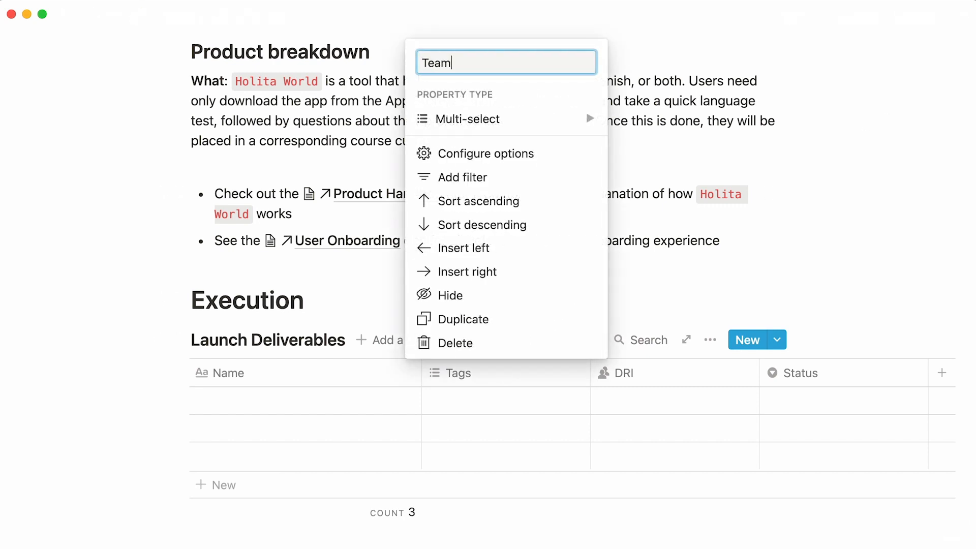
pyautogui.click(523, 122)
pyautogui.click(725, 100)
# Fill the first four row names of the table with User research, Product spec, Design mockups and Help Center Guides.
pyautogui.click(305, 401)
pyautogui.write('Us')
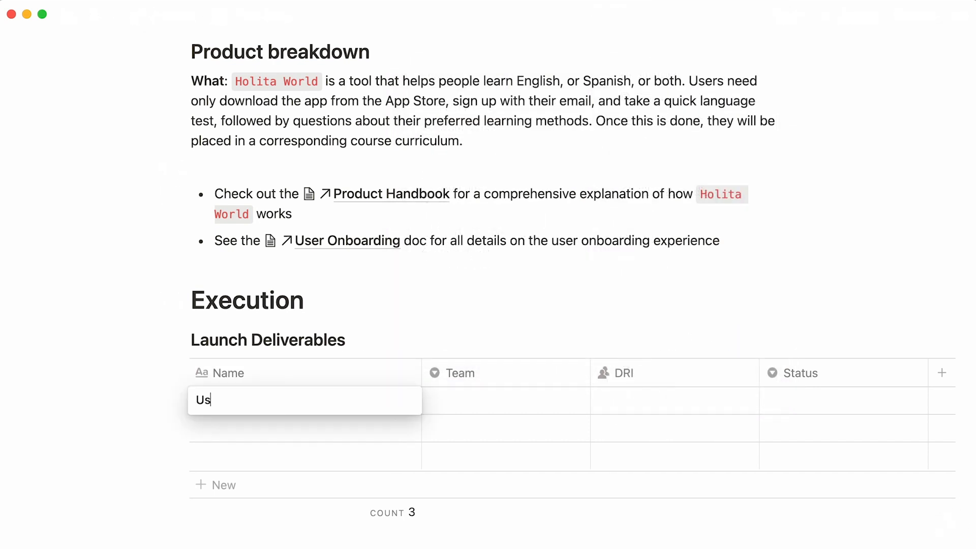
pyautogui.write('er research')
pyautogui.press('Return')
pyautogui.write('Product spec')
pyautogui.press('Return')
pyautogui.write('Design mockups')
pyautogui.press('Return')
pyautogui.write('Help Center Guides')
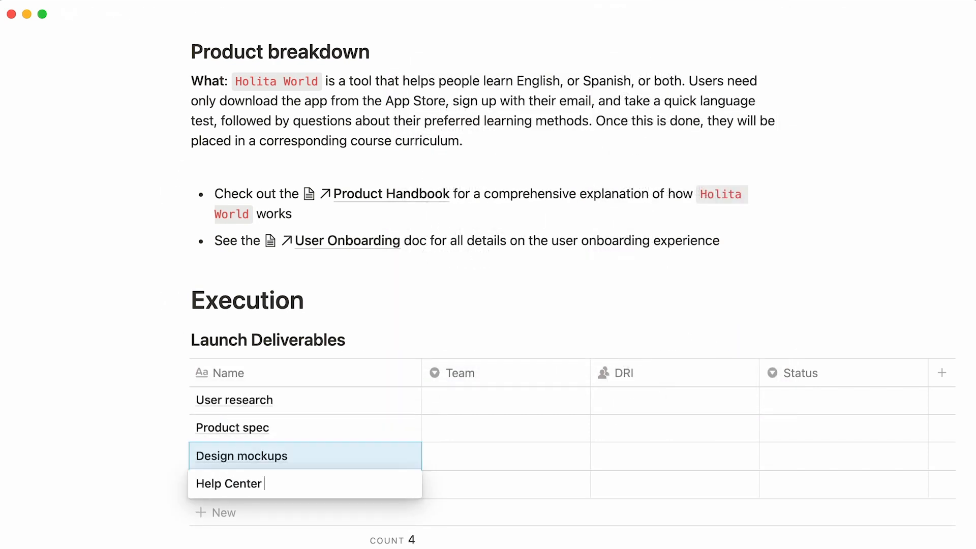
# Add five more rows named Release email, Onboarding email, Social media posts, Social media assets and Illustrations.
pyautogui.press('Return')
pyautogui.write('Release email')
pyautogui.press('Return')
pyautogui.write('Onboarding email')
pyautogui.press('Return')
pyautogui.write('Social media posts')
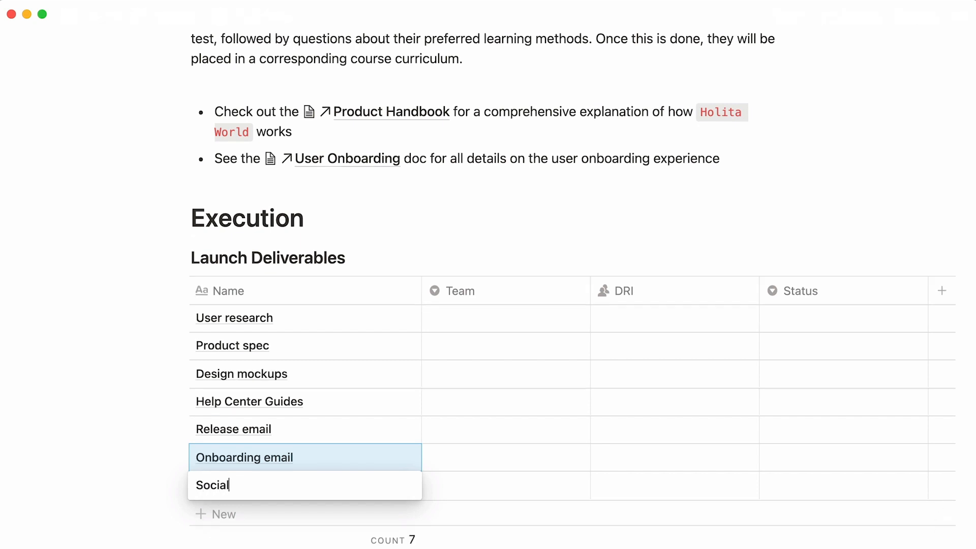
pyautogui.press('Return')
pyautogui.write('Social media assets')
pyautogui.press('Return')
pyautogui.write('Illustrations')
pyautogui.press('Escape')
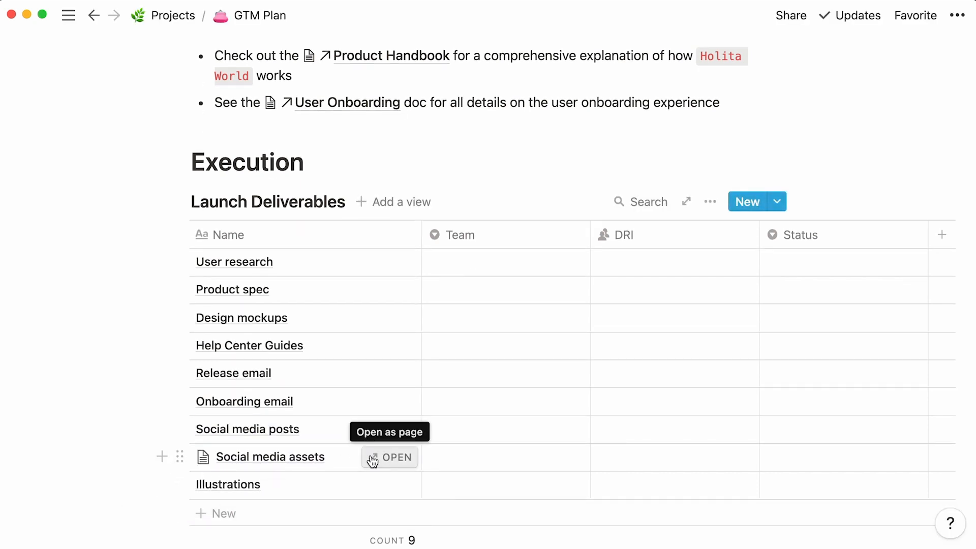
# Open the Social media assets row's page, look through its embedded content, and return to the table.
pyautogui.click(372, 457)
pyautogui.scroll(-3, 372, 460)
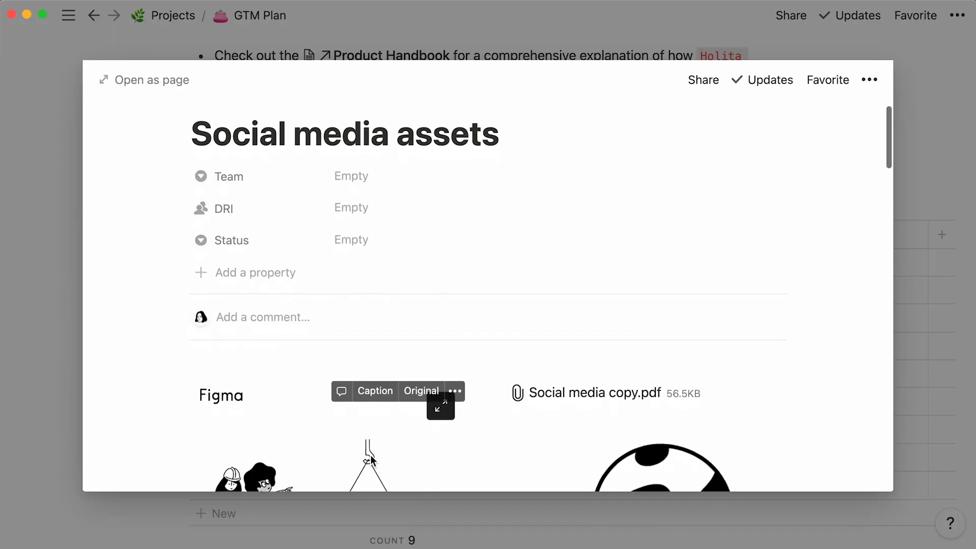
pyautogui.scroll(-2, 372, 459)
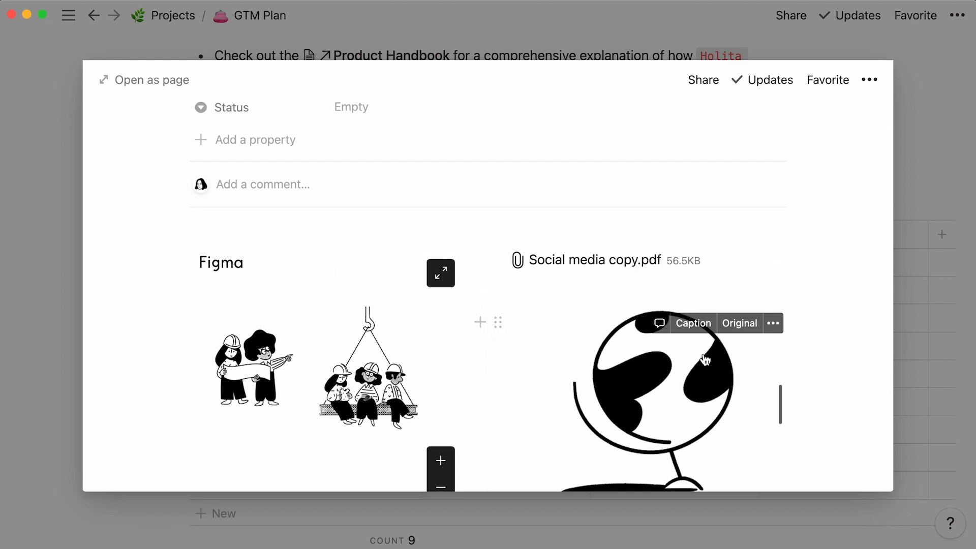
pyautogui.scroll(-10, 841, 336)
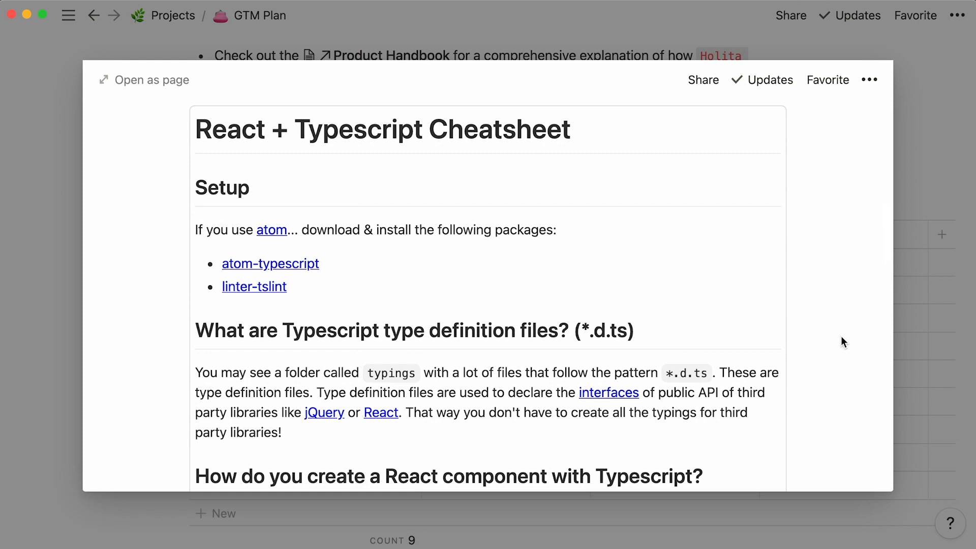
pyautogui.click(910, 297)
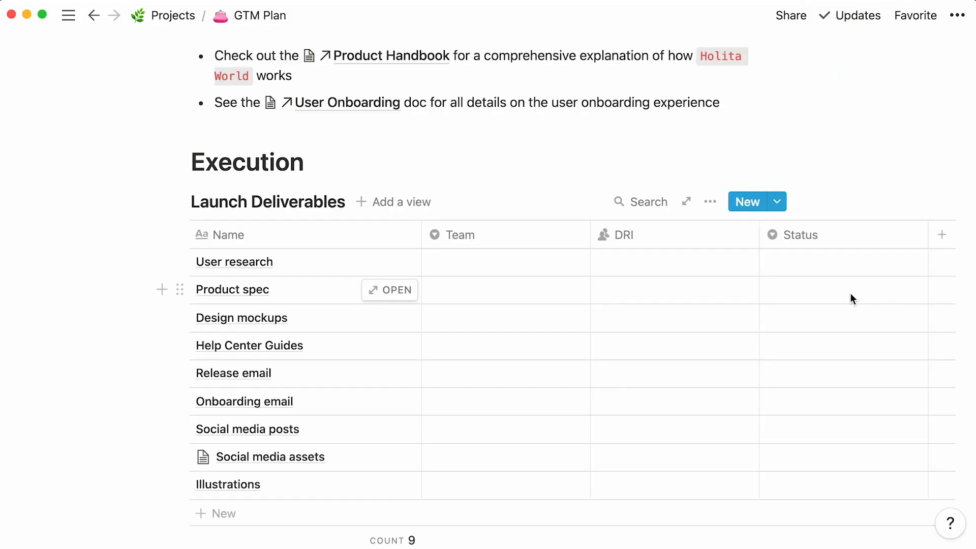
# Assign the first listed person as DRI of the User research row and the second as DRI of Product spec.
pyautogui.click(709, 263)
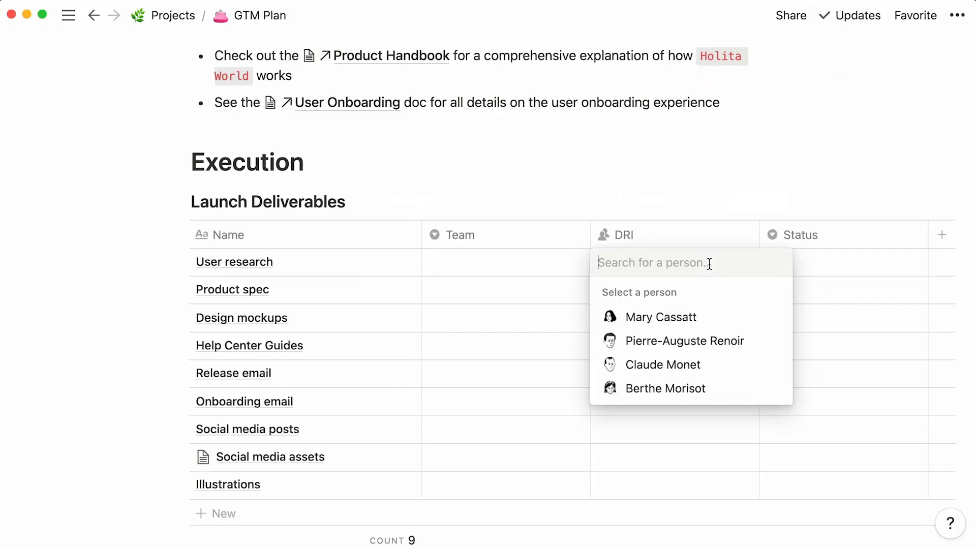
pyautogui.click(722, 320)
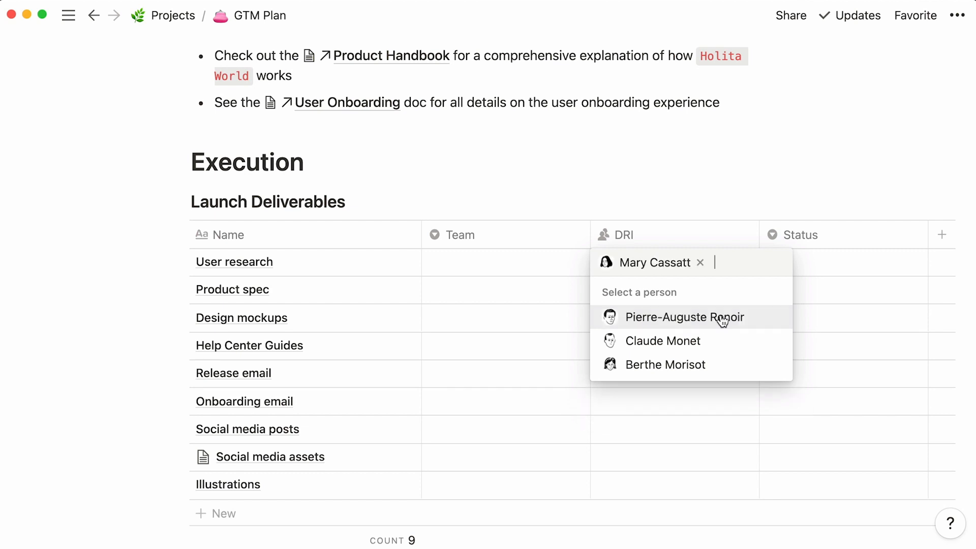
pyautogui.press('Escape')
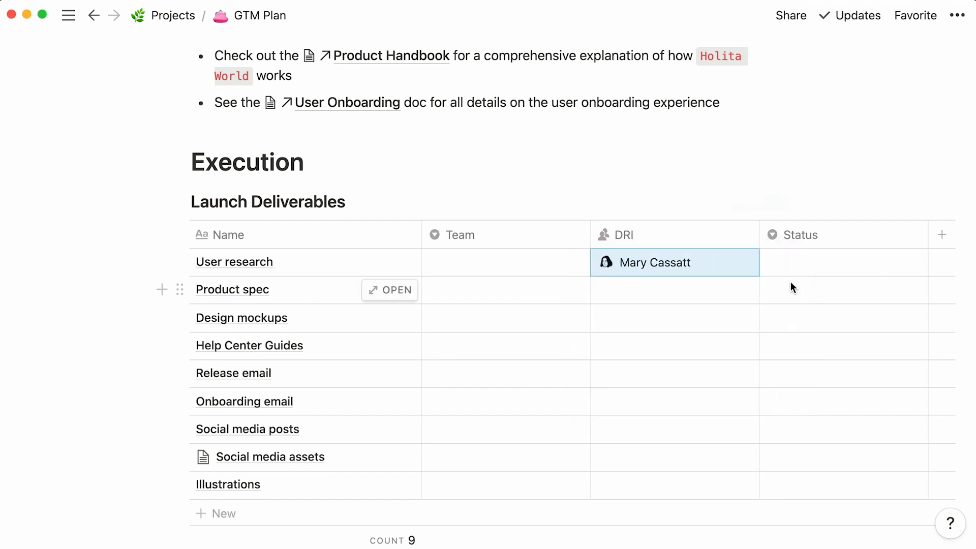
pyautogui.click(719, 290)
pyautogui.click(758, 371)
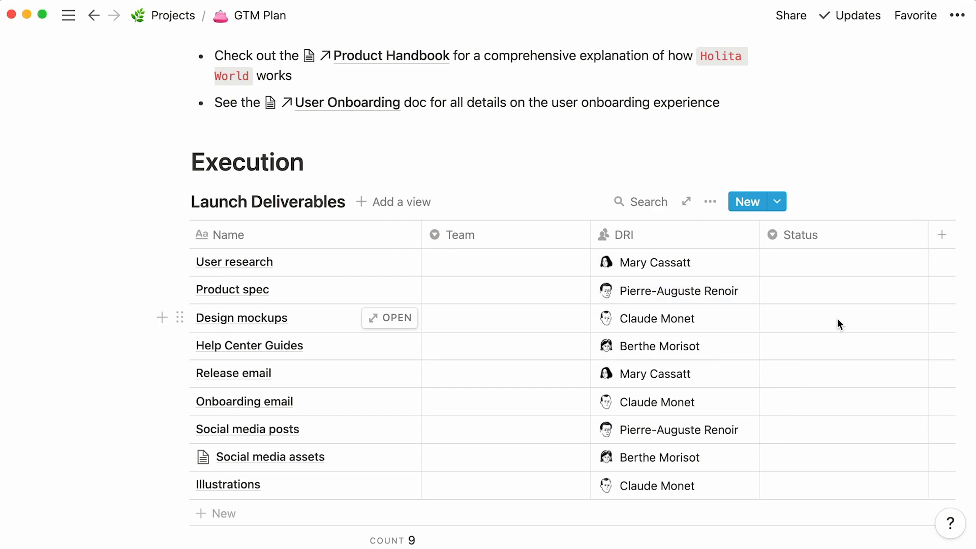
# Create the Status options Shipped for the User research row and 75% Complete for the Design mockups row.
pyautogui.click(852, 263)
pyautogui.write('Shipped')
pyautogui.press('Return')
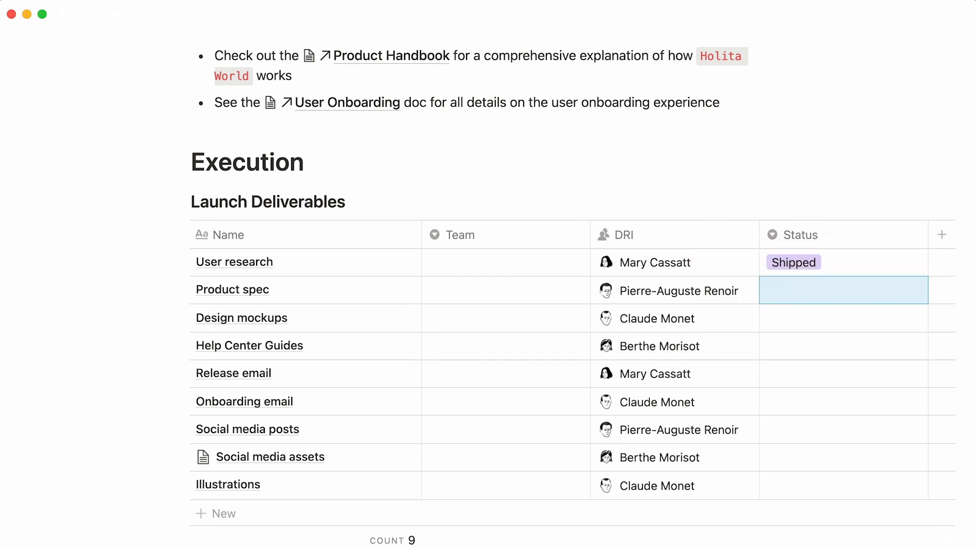
pyautogui.click(821, 316)
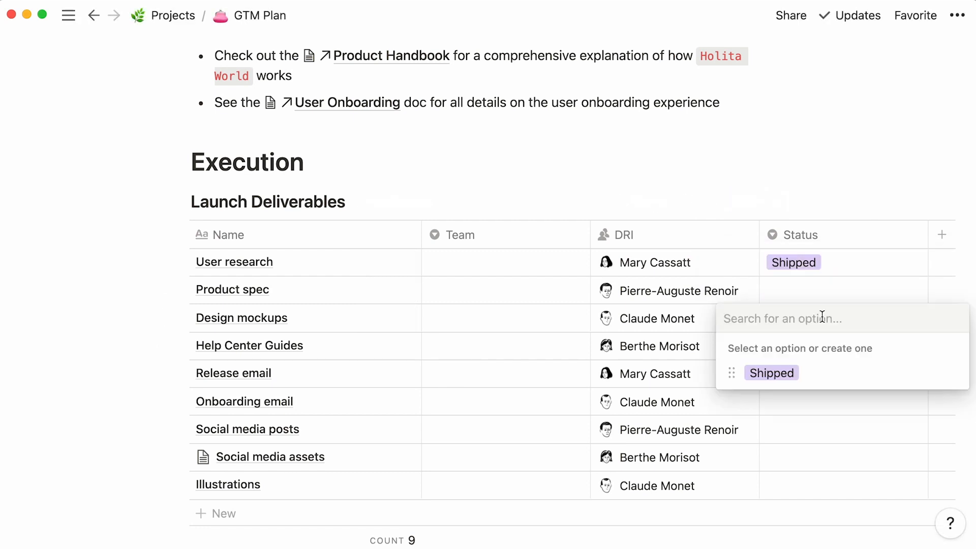
pyautogui.write('75% Co')
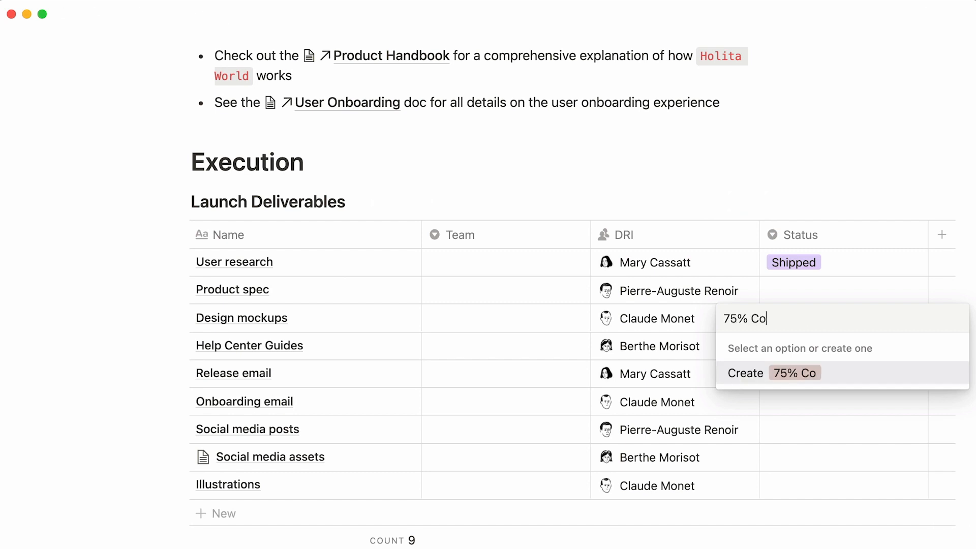
pyautogui.write('mplete')
pyautogui.press('Return')
# Create the Status options 25% Complete for the Help Center Guides row and 50% Complete for the Release email row.
pyautogui.press('Return')
pyautogui.write('2')
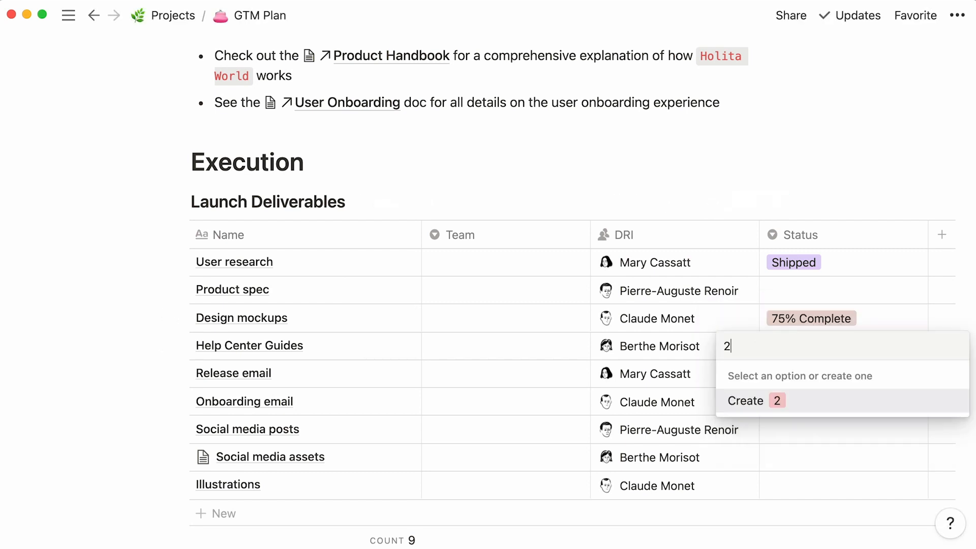
pyautogui.write('5% Complete')
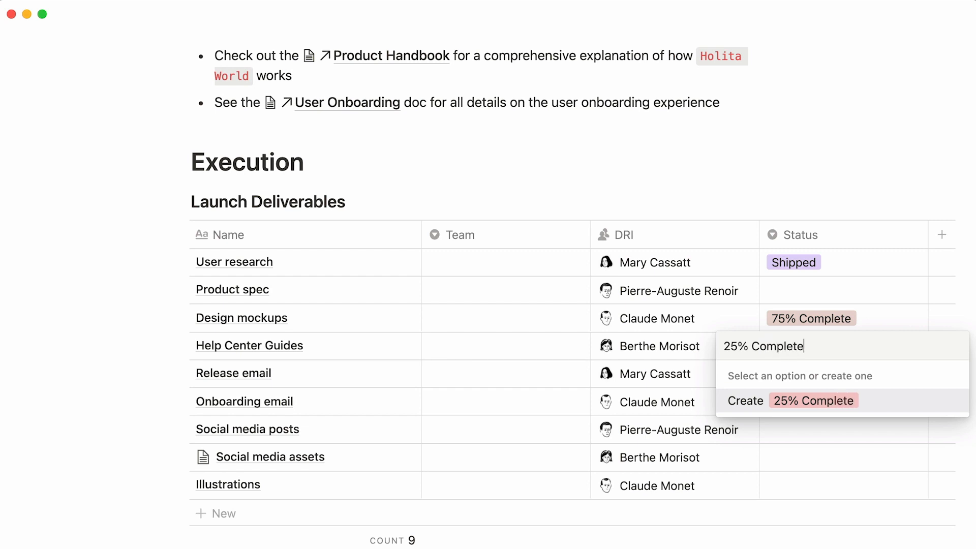
pyautogui.press('Return')
pyautogui.press('Return')
pyautogui.write('50% C')
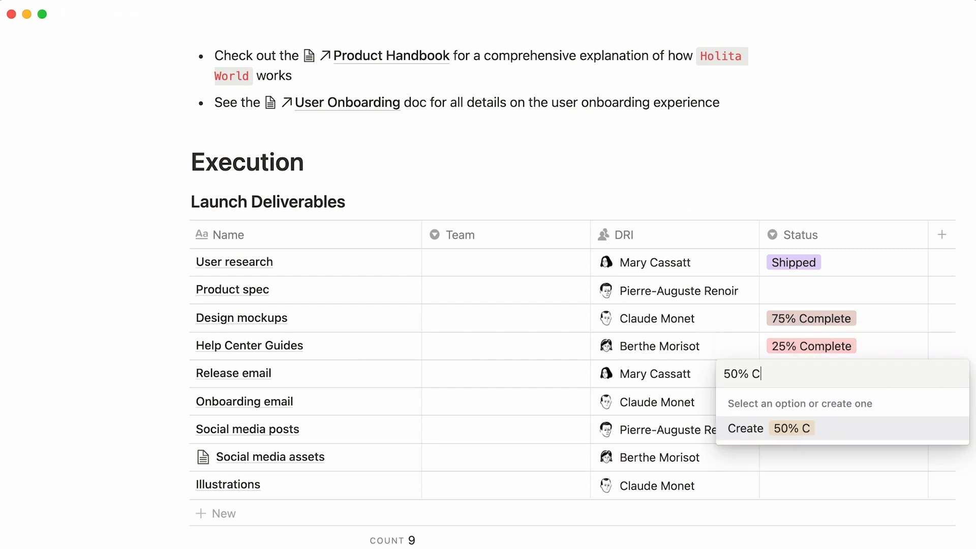
pyautogui.write('omplete')
pyautogui.press('Return')
# Change the color of the Shipped option in the Status property to green.
pyautogui.click(844, 270)
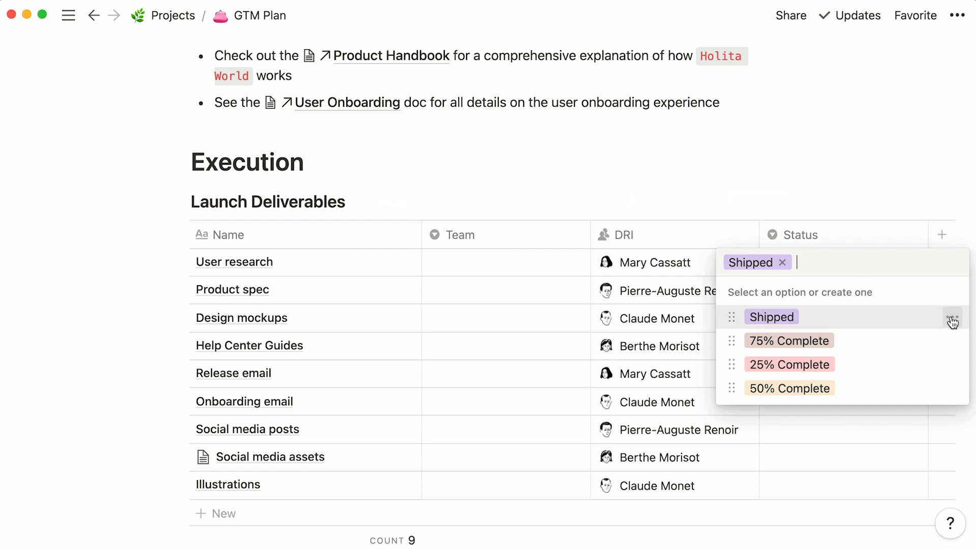
pyautogui.click(951, 320)
pyautogui.click(910, 432)
pyautogui.press('Escape')
pyautogui.press('Escape')
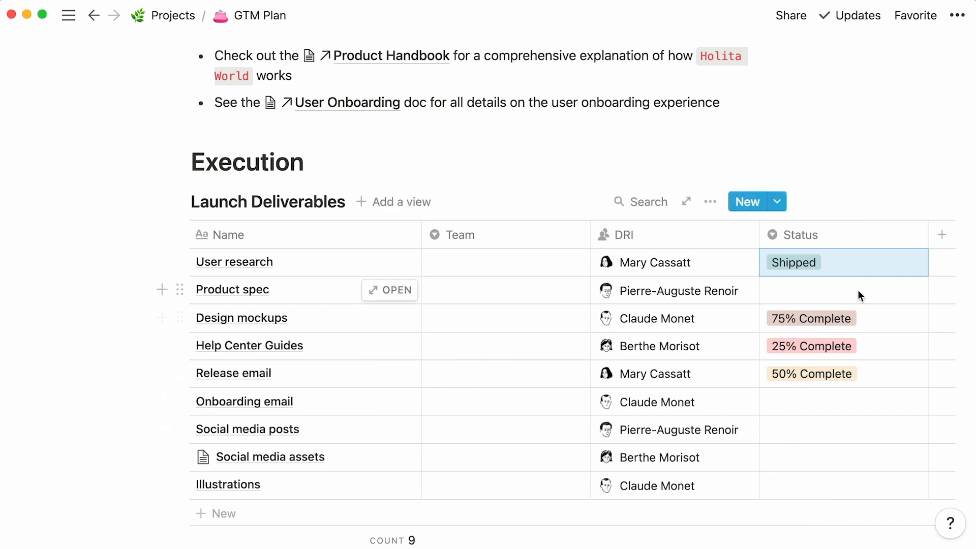
# Set the Status of the Product spec row to Shipped and of the Onboarding email row to 25% Complete.
pyautogui.click(858, 290)
pyautogui.click(866, 343)
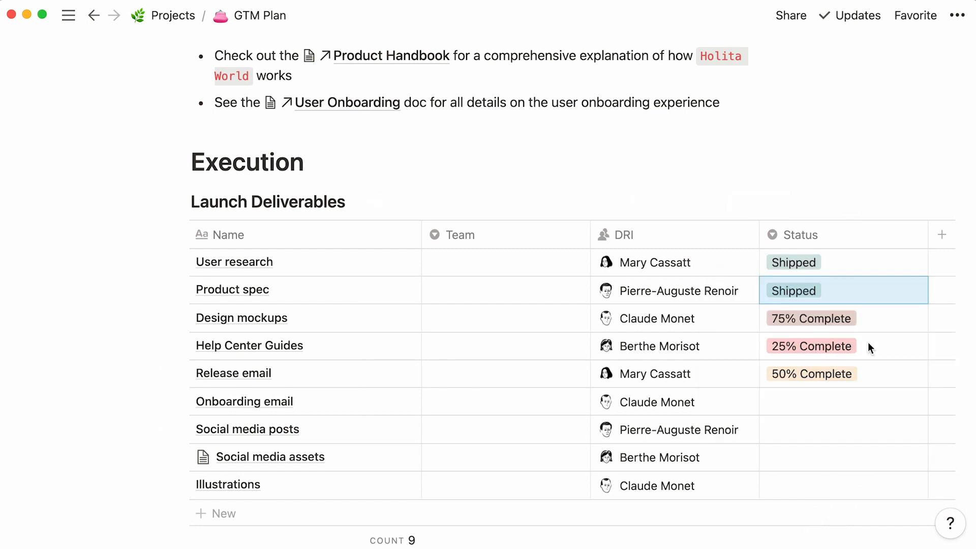
pyautogui.click(816, 400)
pyautogui.click(861, 502)
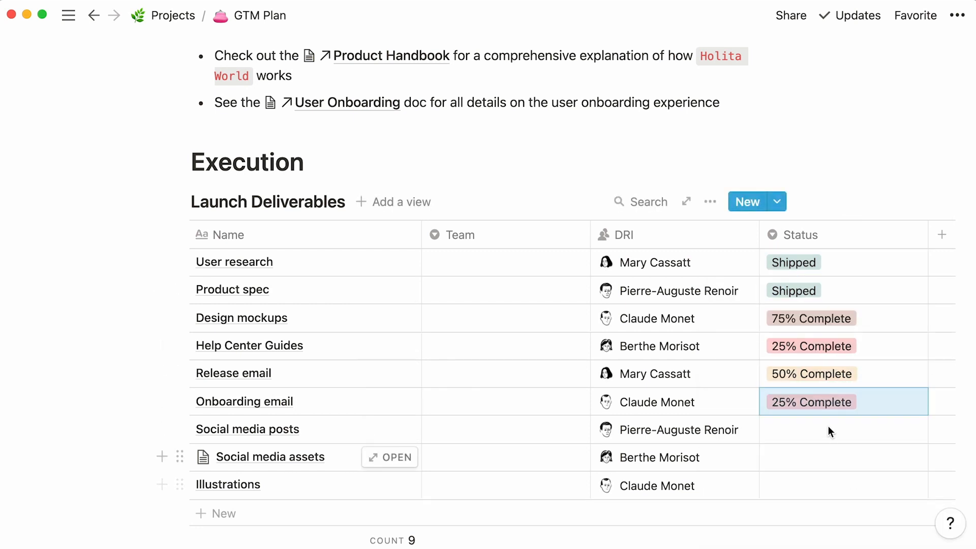
# Set the Status of the Social media posts row to 75% Complete and of Social media assets and Illustrations to Shipped.
pyautogui.click(828, 430)
pyautogui.click(849, 476)
pyautogui.click(849, 468)
pyautogui.click(837, 455)
pyautogui.click(819, 488)
pyautogui.click(809, 458)
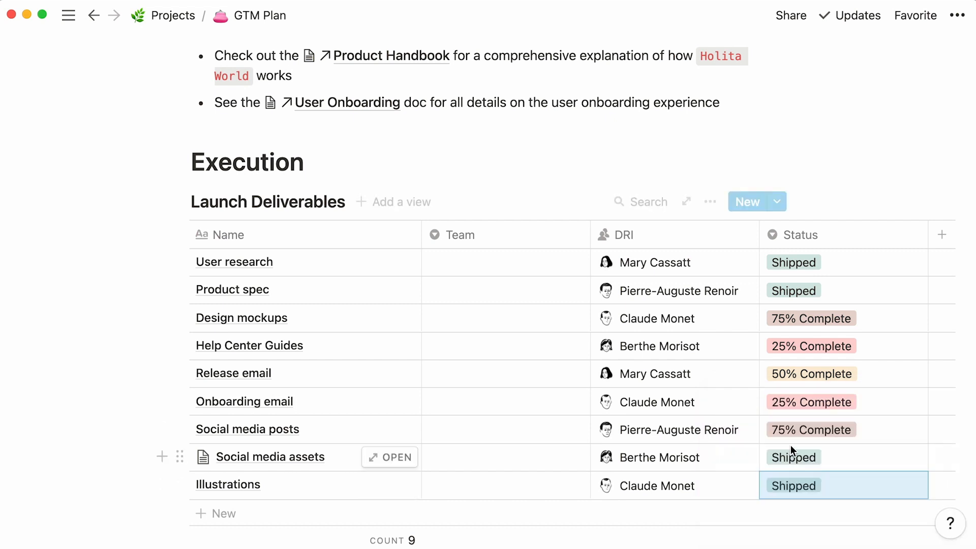
# Create the Team options CX for the User research row and Product for the Design mockups row.
pyautogui.click(524, 265)
pyautogui.write('C')
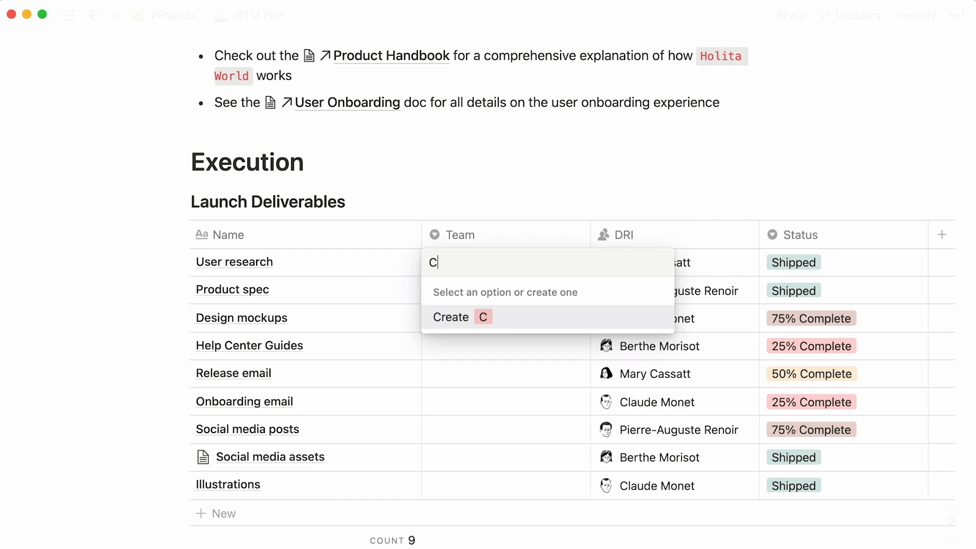
pyautogui.write('X')
pyautogui.press('Return')
pyautogui.click(490, 315)
pyautogui.write('Product')
pyautogui.press('Return')
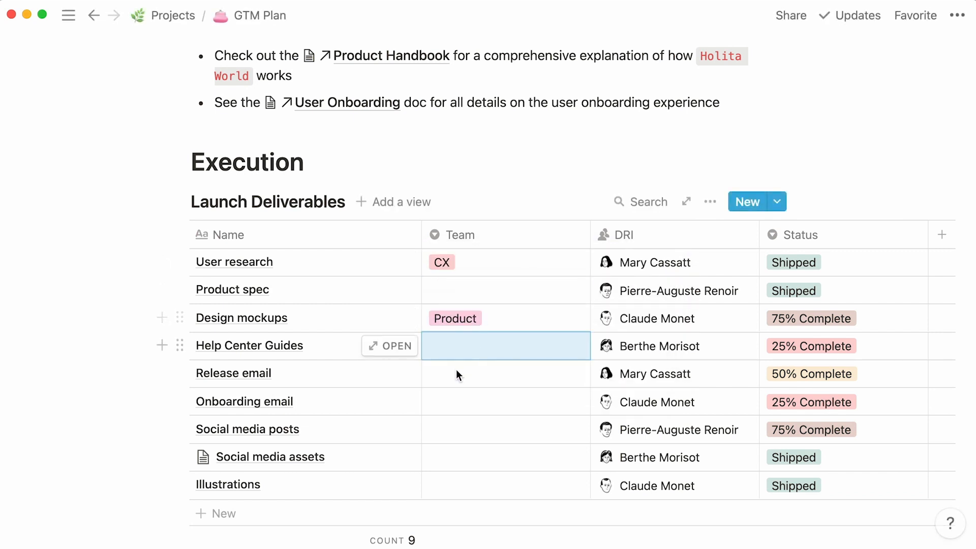
# Create the Team option Marketing for the Social media posts row and assign it to Social media assets and Illustrations too.
pyautogui.click(442, 431)
pyautogui.write('Marketing')
pyautogui.press('Return')
pyautogui.click(432, 454)
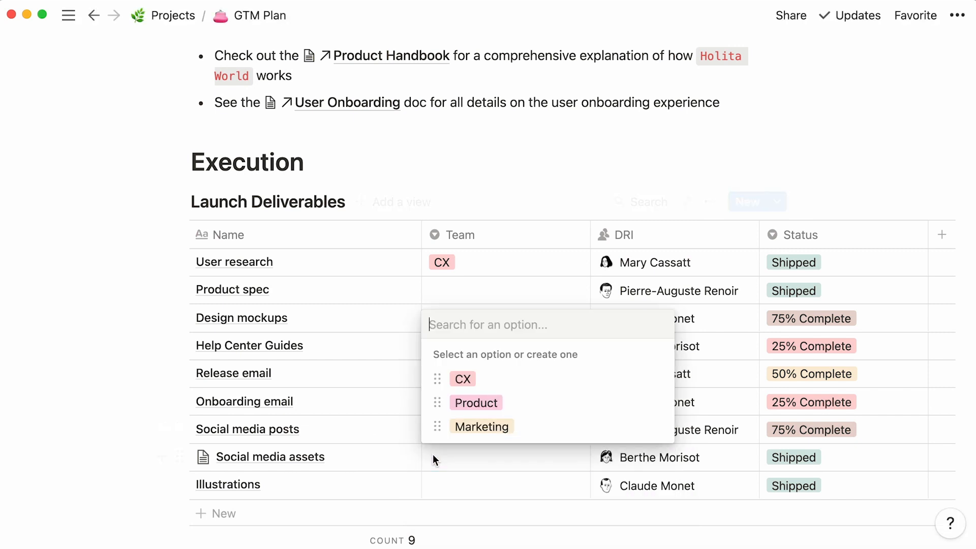
pyautogui.click(479, 441)
pyautogui.click(453, 485)
pyautogui.click(480, 454)
# Set the Team of Help Center Guides, Release email and Onboarding email to CX, and of Product spec to Product.
pyautogui.click(519, 348)
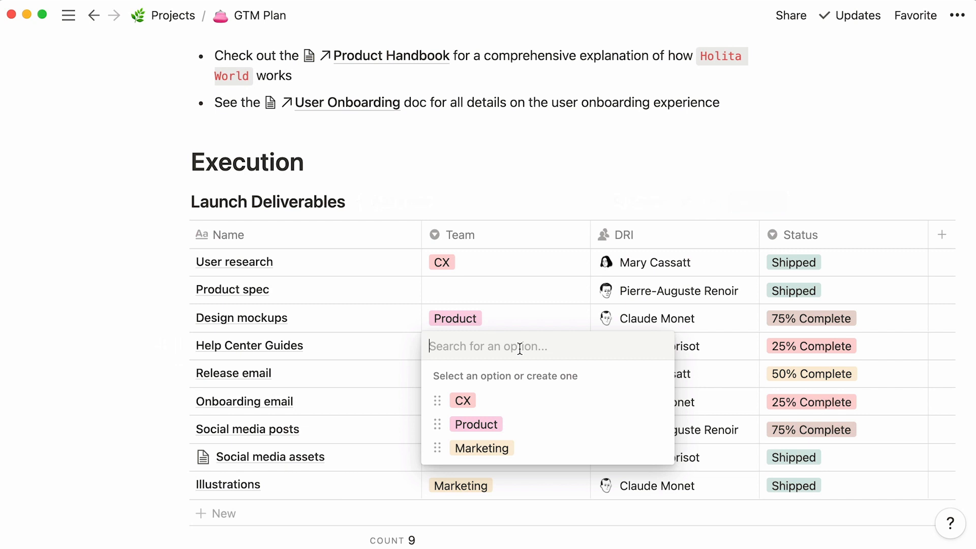
pyautogui.click(508, 401)
pyautogui.click(506, 380)
pyautogui.click(501, 426)
pyautogui.click(511, 402)
pyautogui.click(499, 455)
pyautogui.click(517, 289)
pyautogui.click(532, 368)
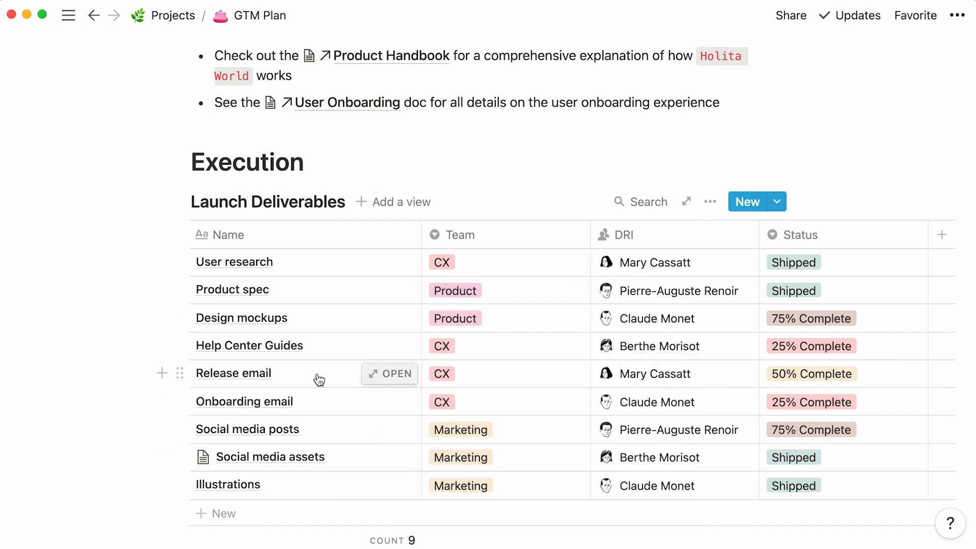
# Open the Meeting Notes database, look through its list of views, and return to the GTM Plan page.
pyautogui.scroll(-3, 94, 390)
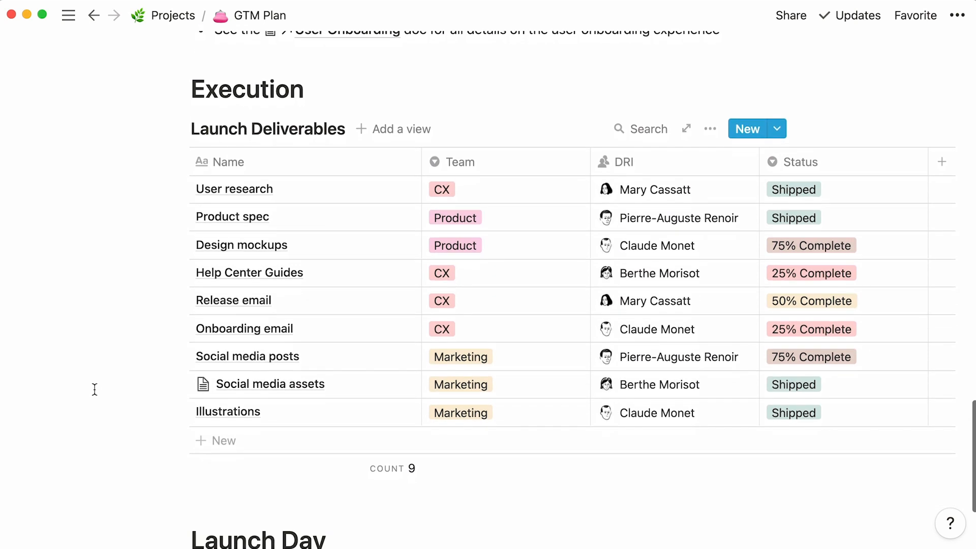
pyautogui.scroll(-1, 94, 390)
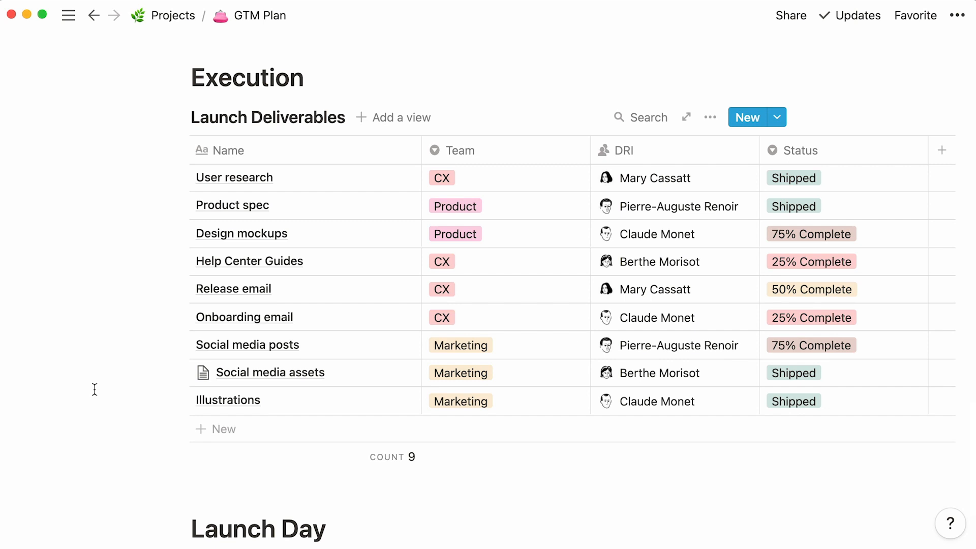
pyautogui.moveTo(67, 15)
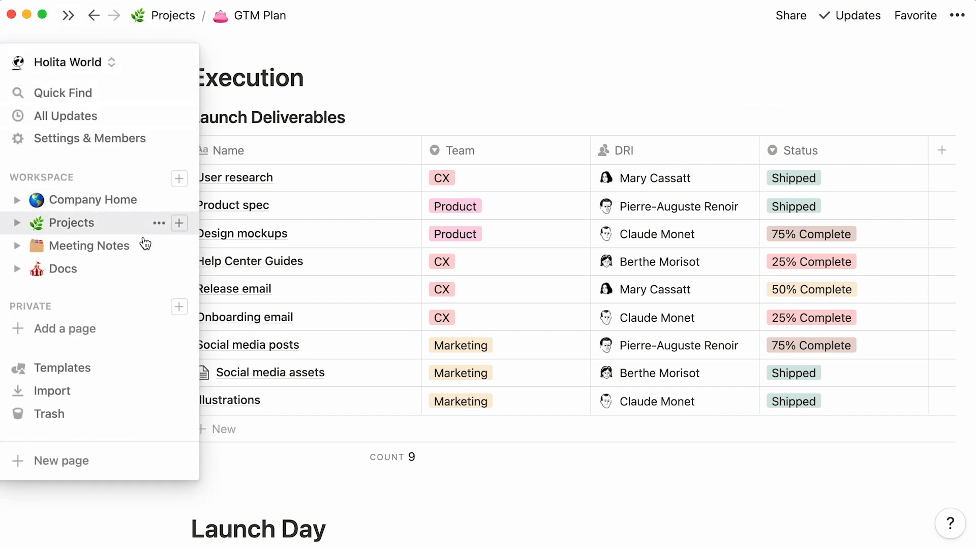
pyautogui.click(146, 252)
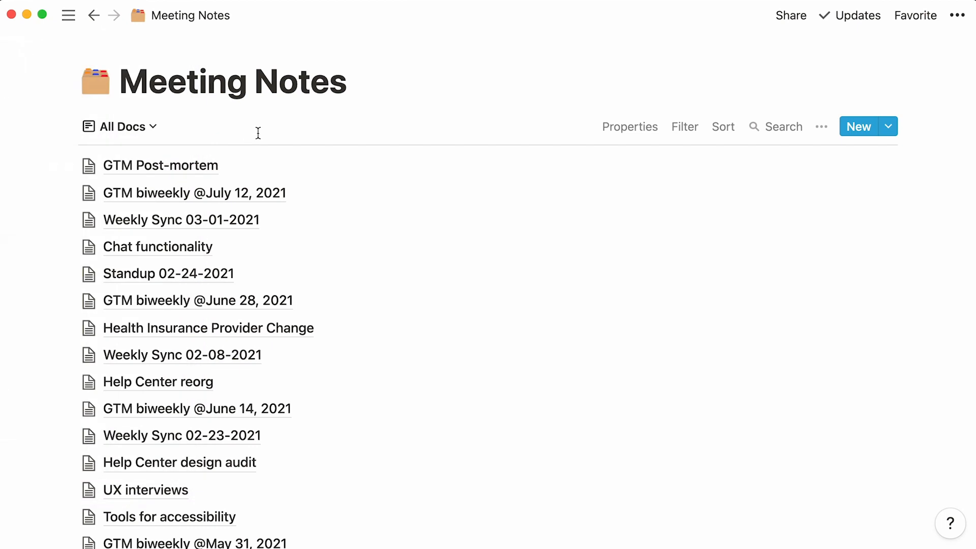
pyautogui.click(160, 129)
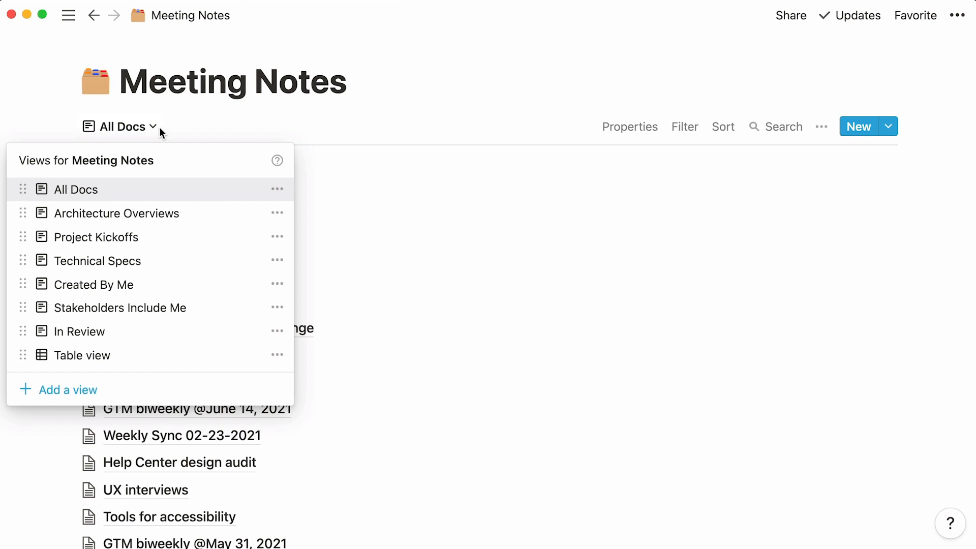
pyautogui.click(160, 129)
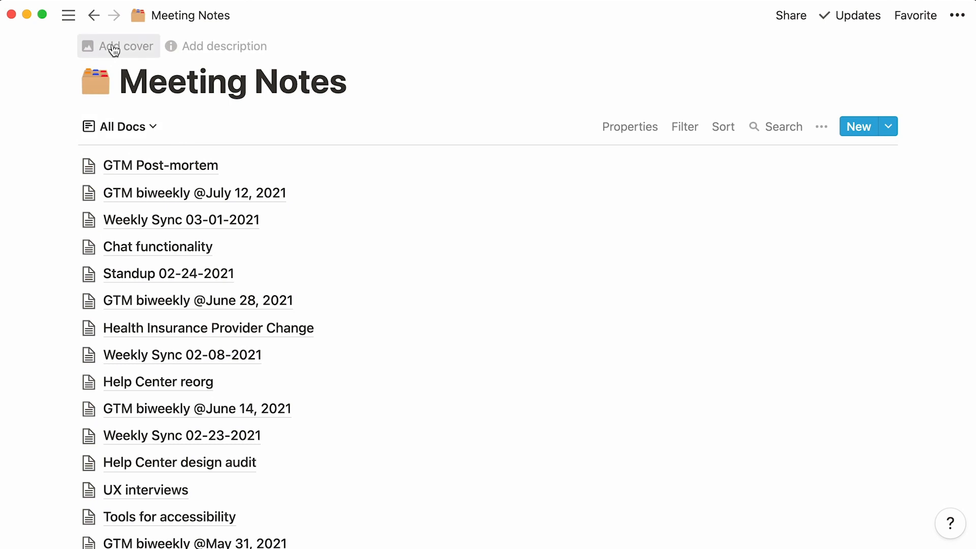
pyautogui.click(102, 20)
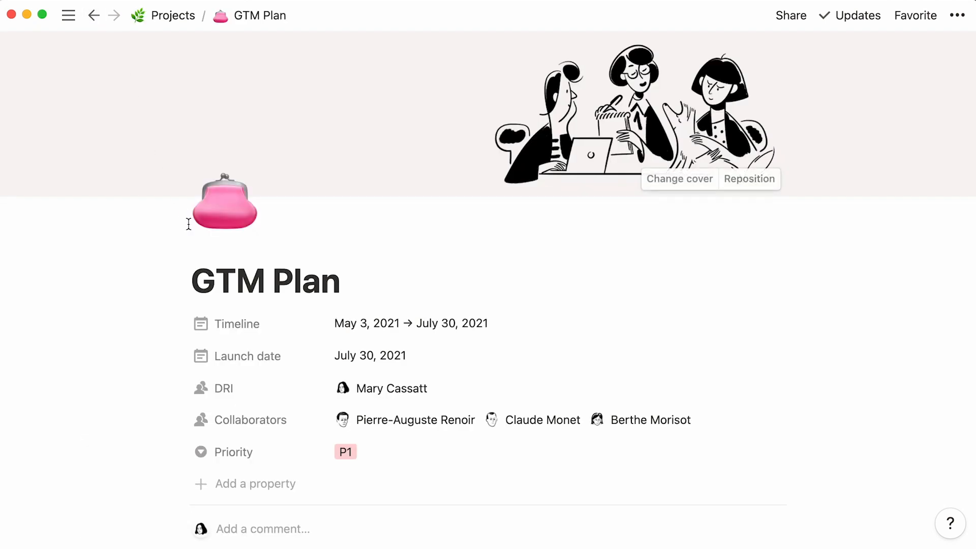
# Add a Relation property named Meeting Notes to the GTM Plan page, connected to the Meeting Notes database.
pyautogui.click(269, 488)
pyautogui.write('Meeting Notes')
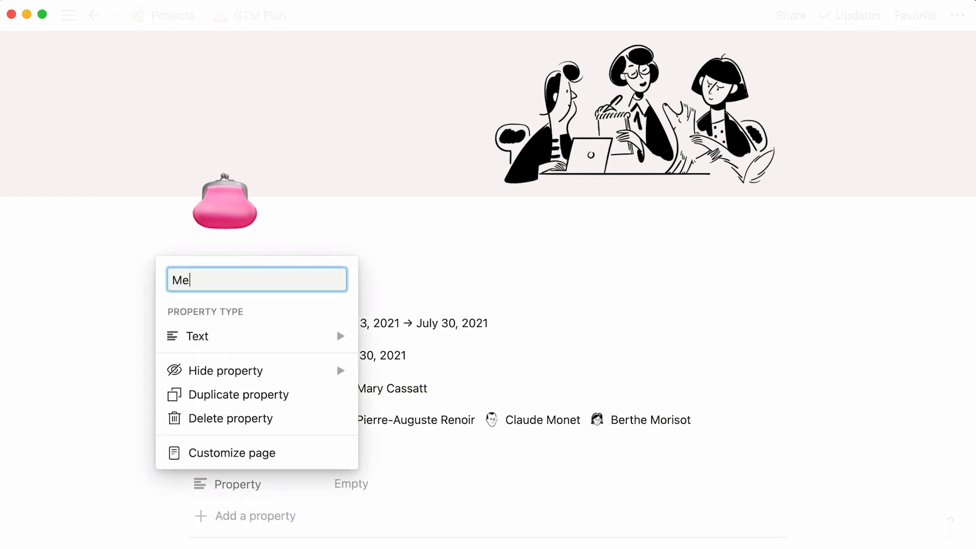
pyautogui.moveTo(283, 342)
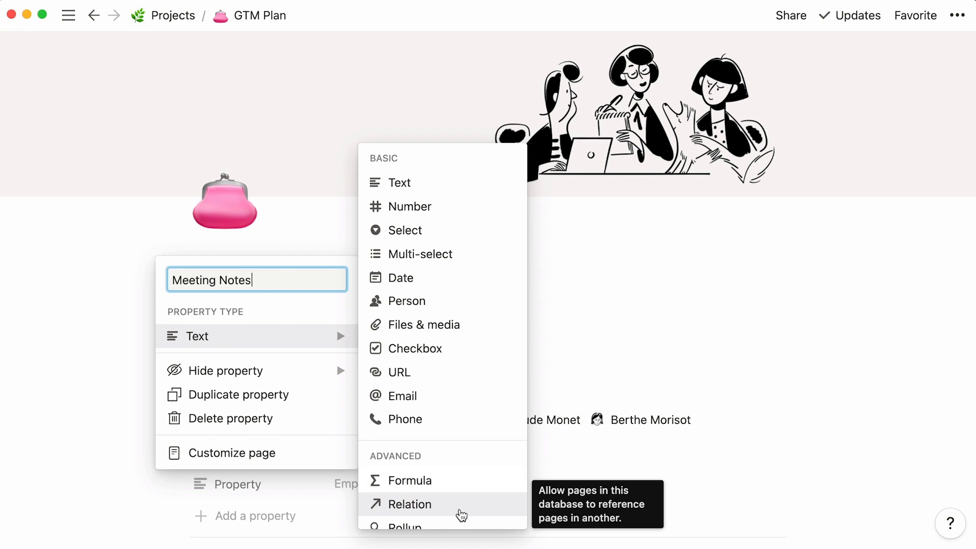
pyautogui.click(462, 508)
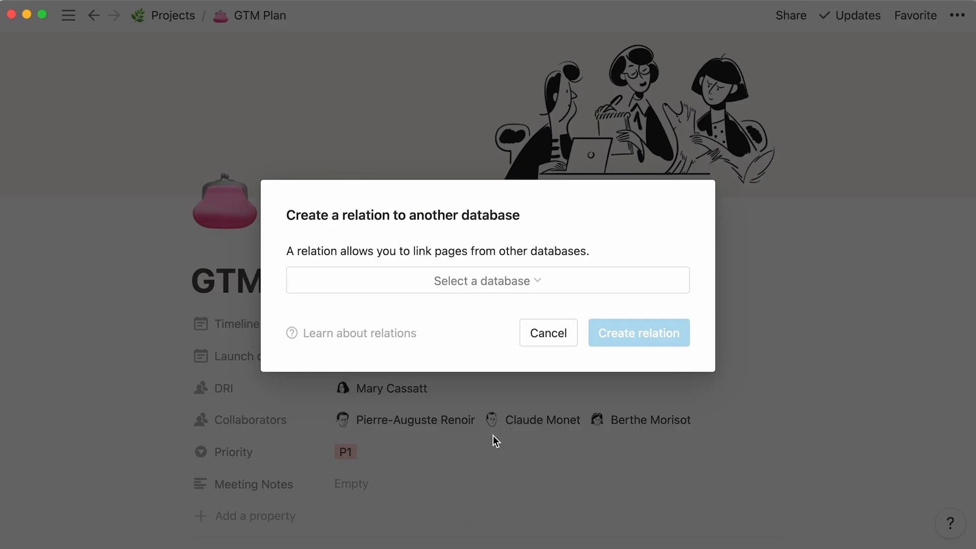
pyautogui.click(576, 279)
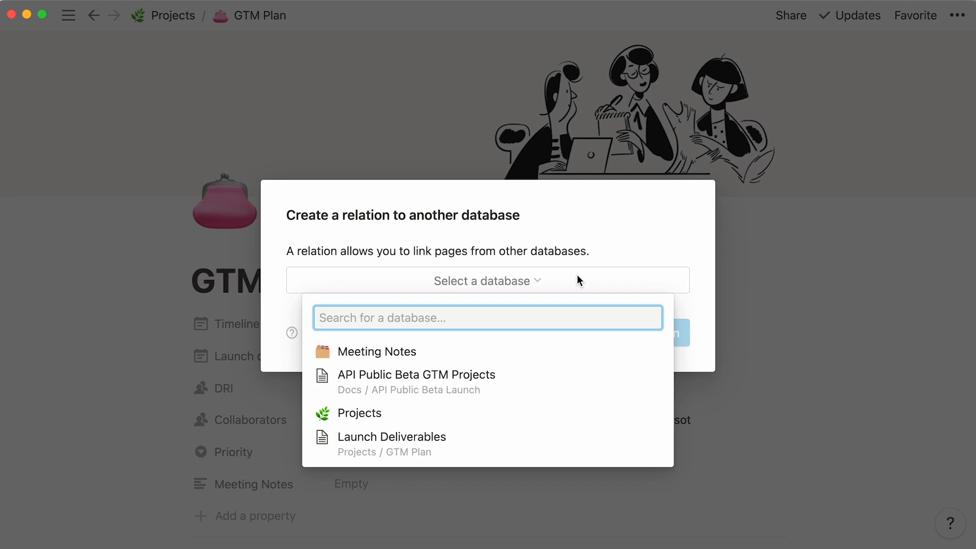
pyautogui.click(500, 361)
pyautogui.click(612, 335)
# Link the GTM kickoff page and all five GTM biweekly pages in the GTM Plan's Meeting Notes property.
pyautogui.scroll(-3, 612, 346)
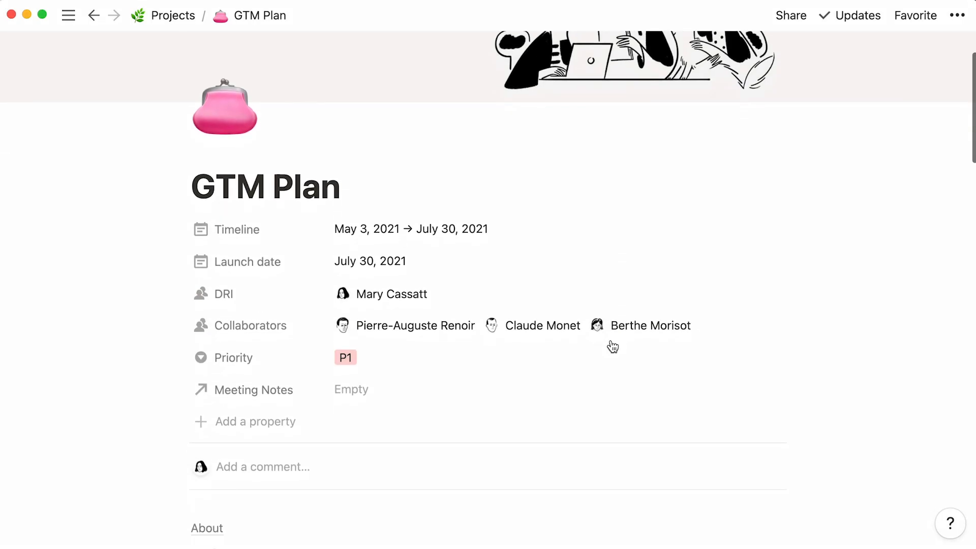
pyautogui.click(546, 389)
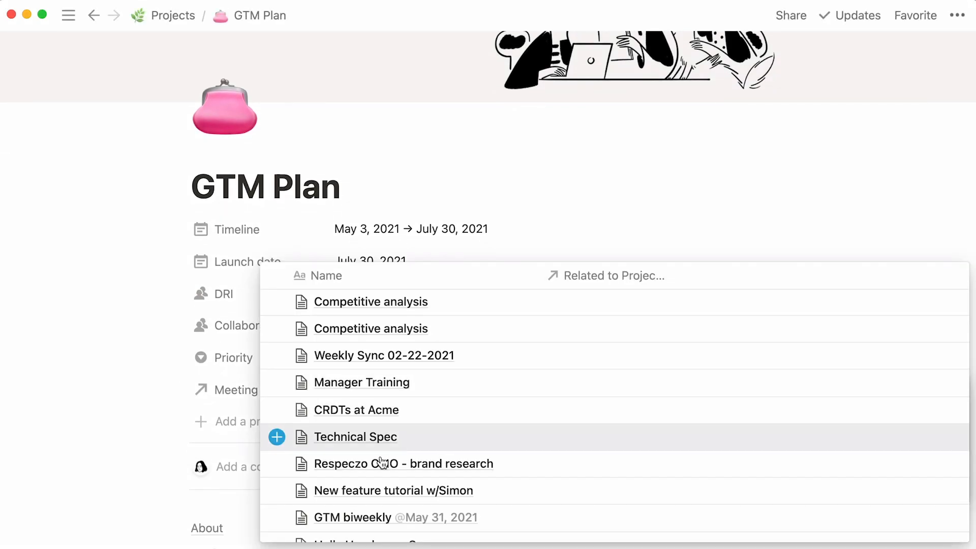
pyautogui.click(277, 518)
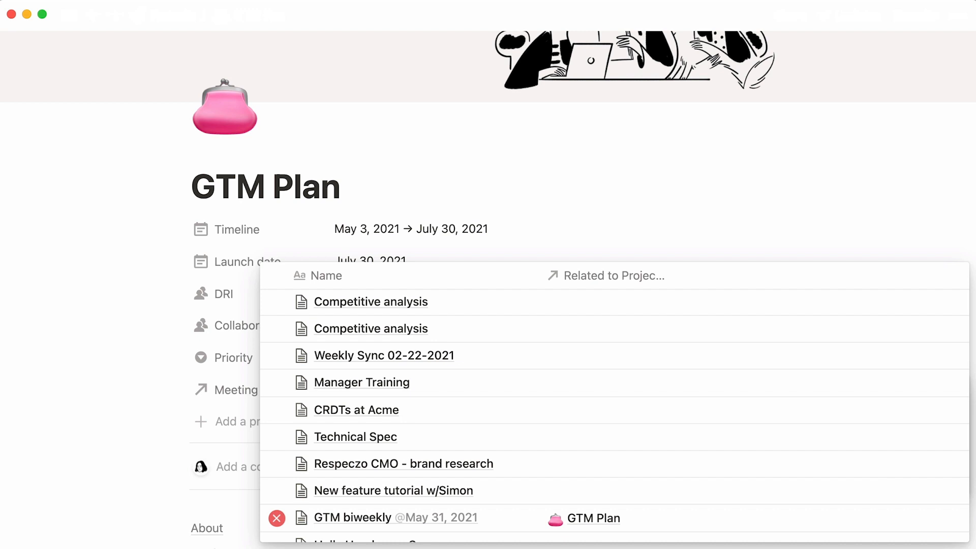
pyautogui.write('gtm')
pyautogui.click(277, 380)
pyautogui.click(277, 407)
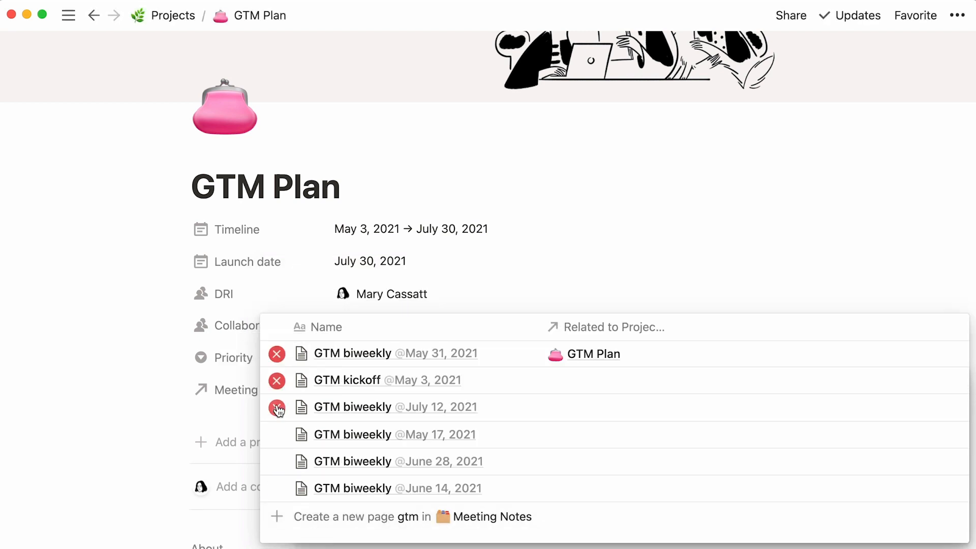
pyautogui.click(276, 434)
pyautogui.click(277, 461)
pyautogui.click(277, 489)
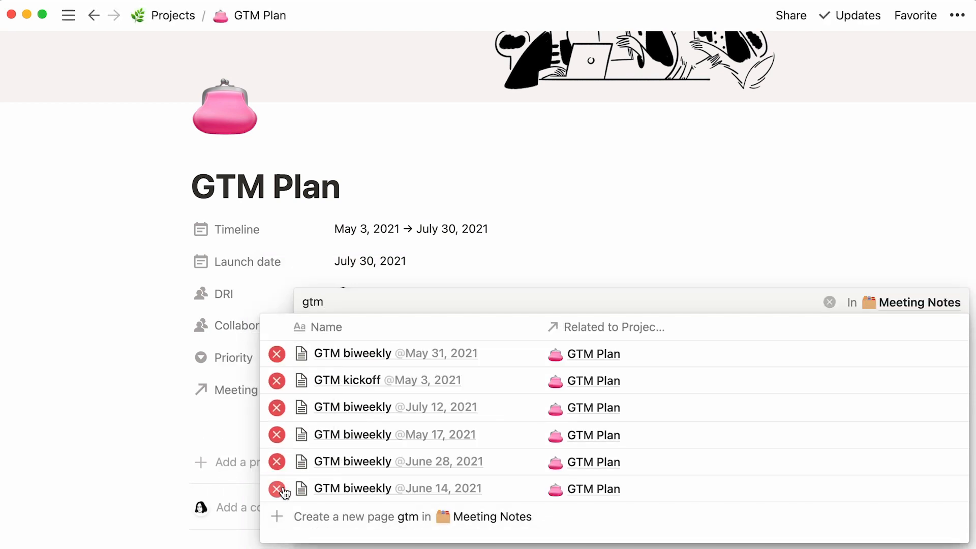
pyautogui.click(141, 419)
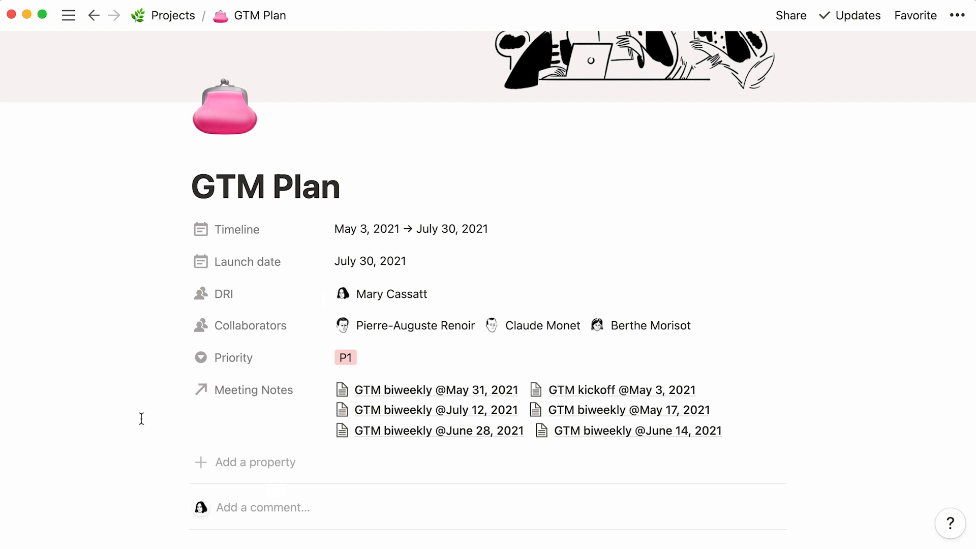
pyautogui.click(360, 420)
pyautogui.click(370, 418)
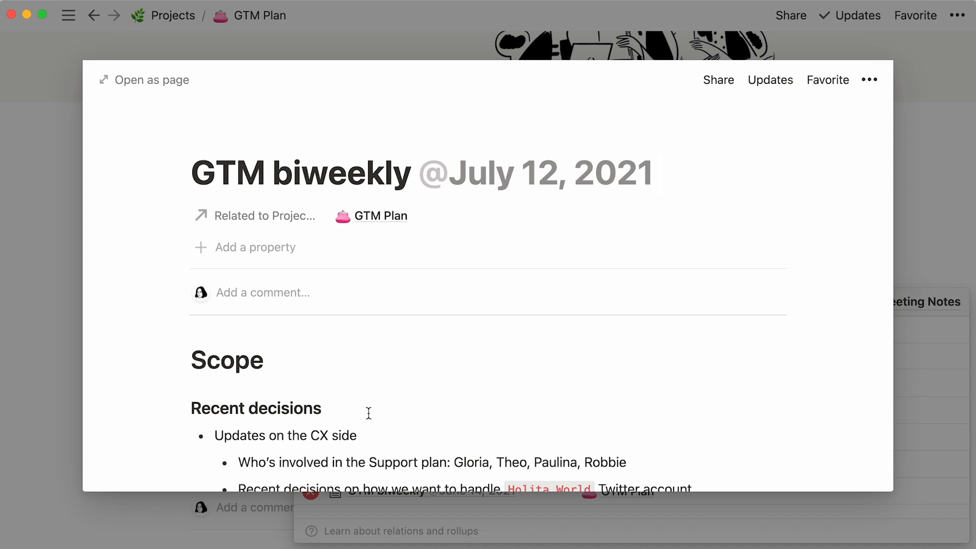
pyautogui.click(55, 438)
# Add the second-level headings "Pre-Launch Checklist" and "Launch Day Run of Show" under the Launch Day heading.
pyautogui.scroll(-5, 55, 438)
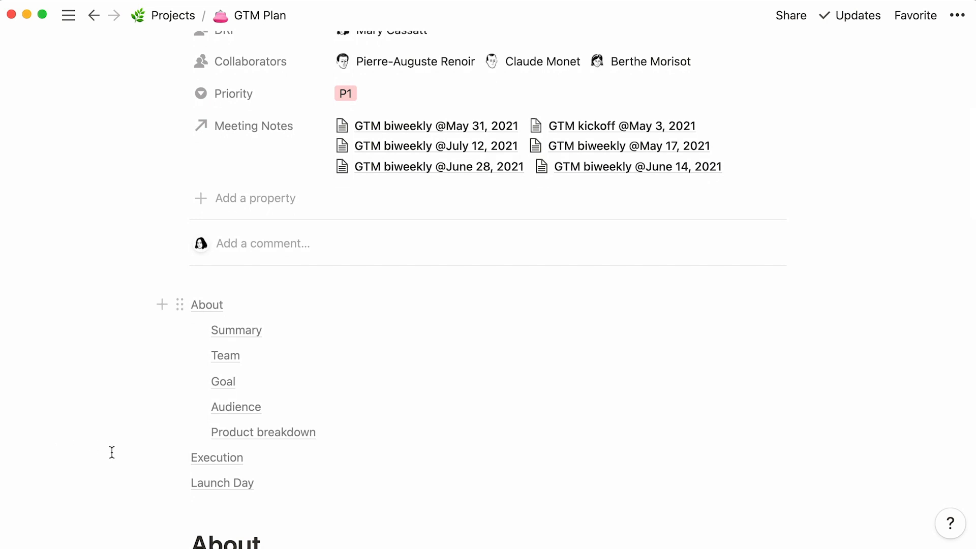
pyautogui.click(195, 485)
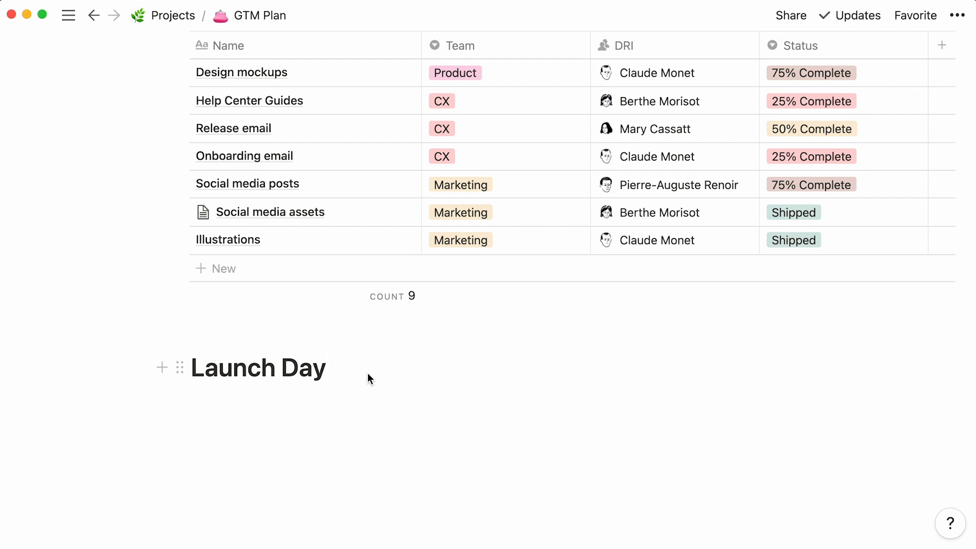
pyautogui.press('Return')
pyautogui.write('/h')
pyautogui.press('Return')
pyautogui.write('Pre-')
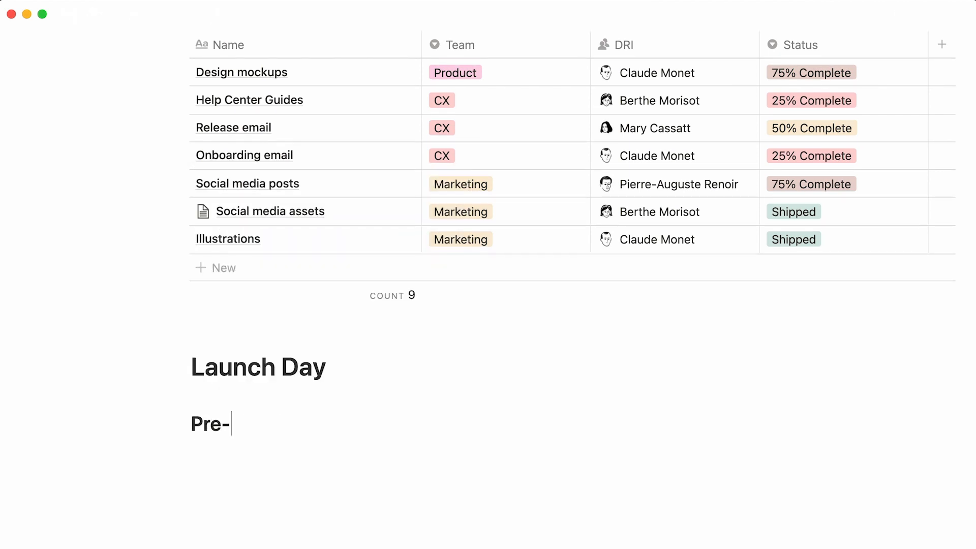
pyautogui.write('Launch Checklist')
pyautogui.press('Return')
pyautogui.write('/h2')
pyautogui.press('Return')
pyautogui.write('Launch Day Run of Show')
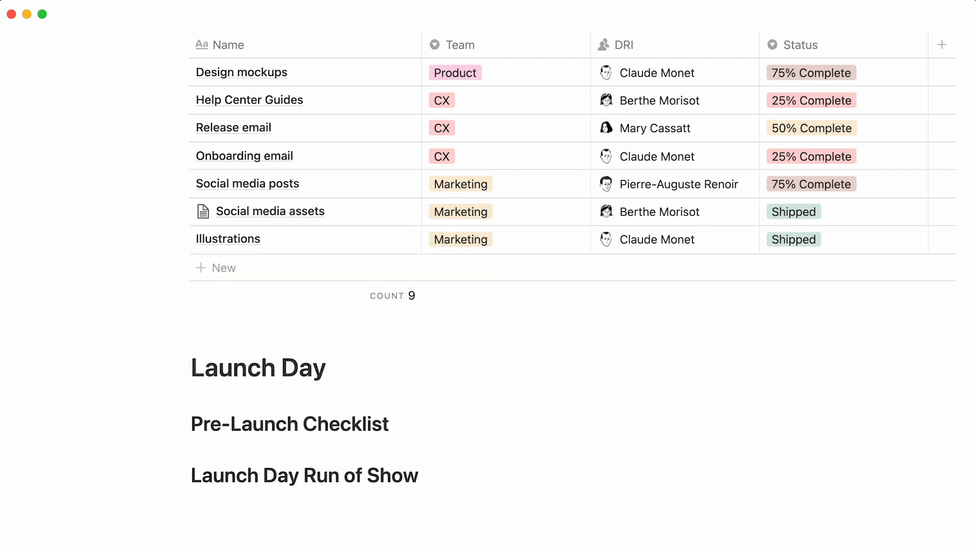
# Insert an empty to-do list item directly under the Pre-Launch Checklist heading.
pyautogui.press('Return')
pyautogui.write('/')
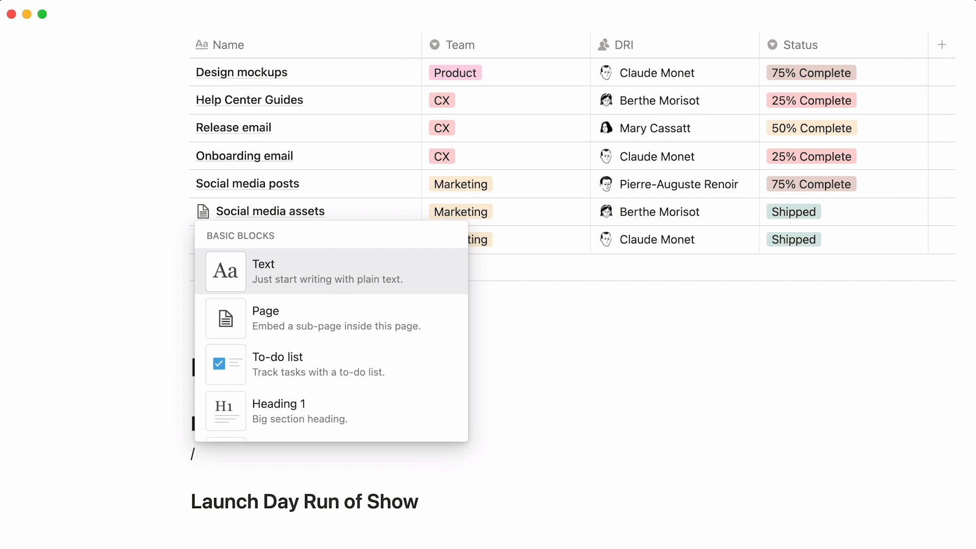
pyautogui.write('todo')
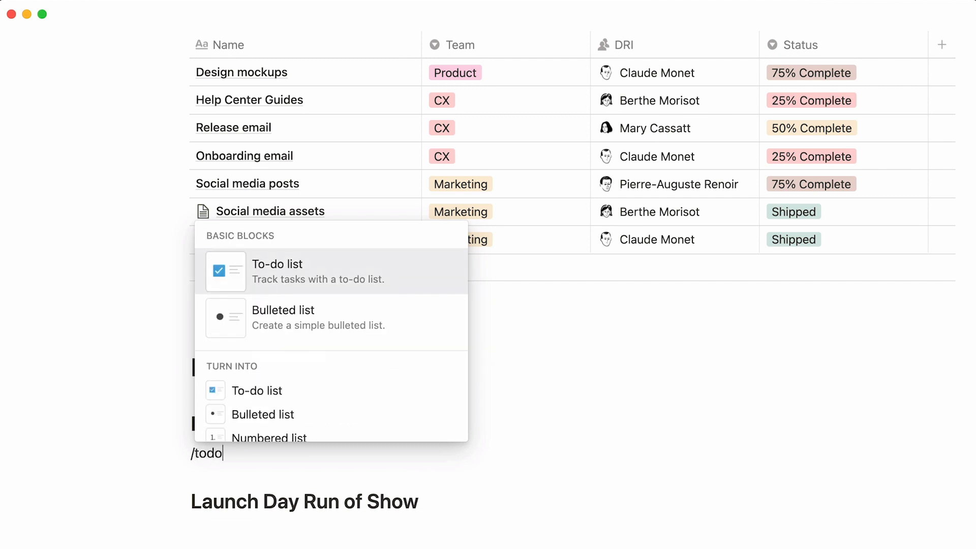
pyautogui.press('Return')
pyautogui.scroll(-5, 582, 284)
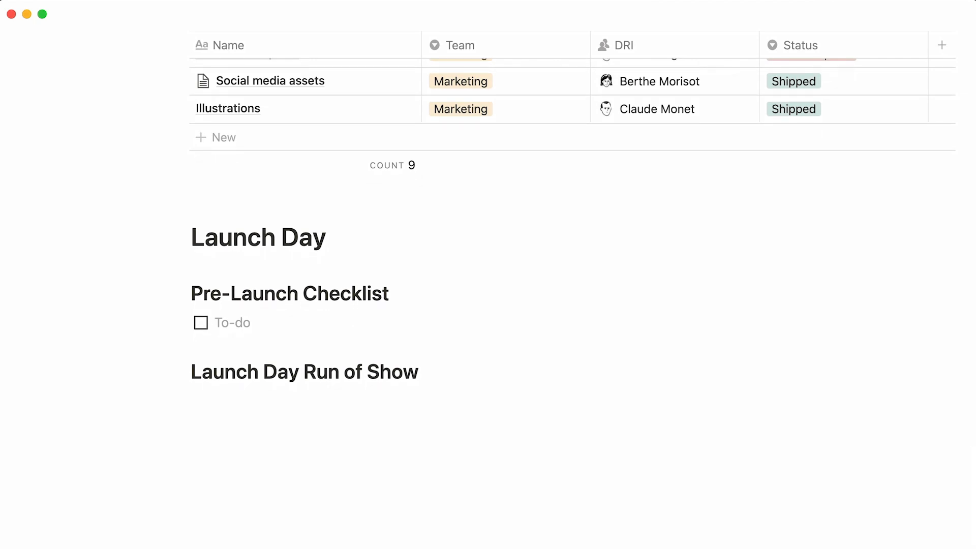
# Write the to-do "[teammate] to submit draft of Help Center guides by Friday at 10am." and replace the teammate's plain name with a person mention.
pyautogui.write('Mary to submit draft of Help')
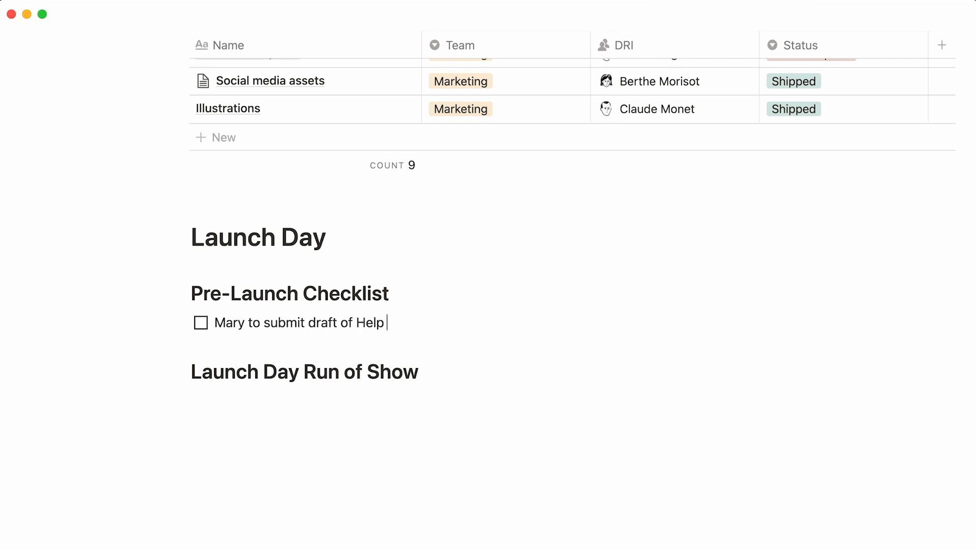
pyautogui.write(' Center guides by Friday at 10am.')
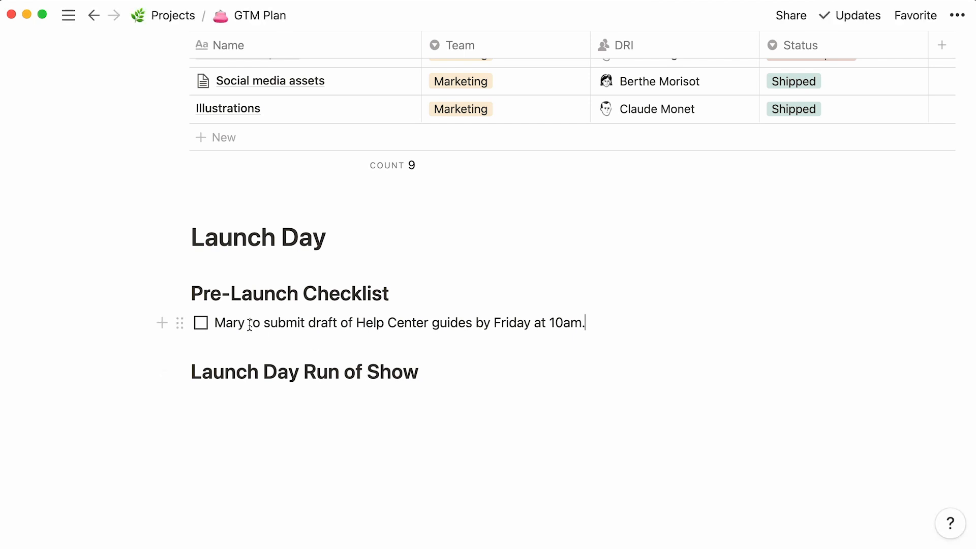
pyautogui.moveTo(249, 323); pyautogui.dragTo(215, 324)
pyautogui.press('BackSpace')
pyautogui.write('@mary')
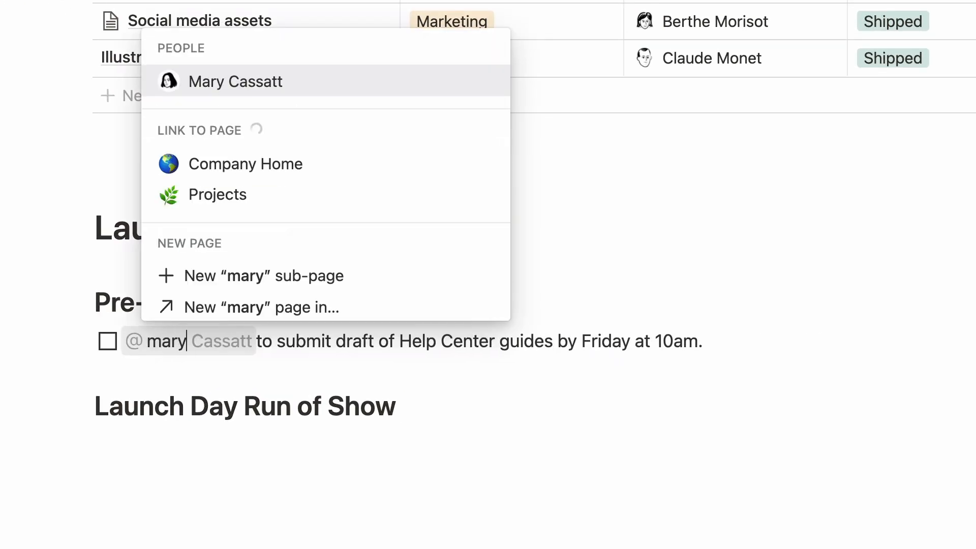
pyautogui.click(321, 144)
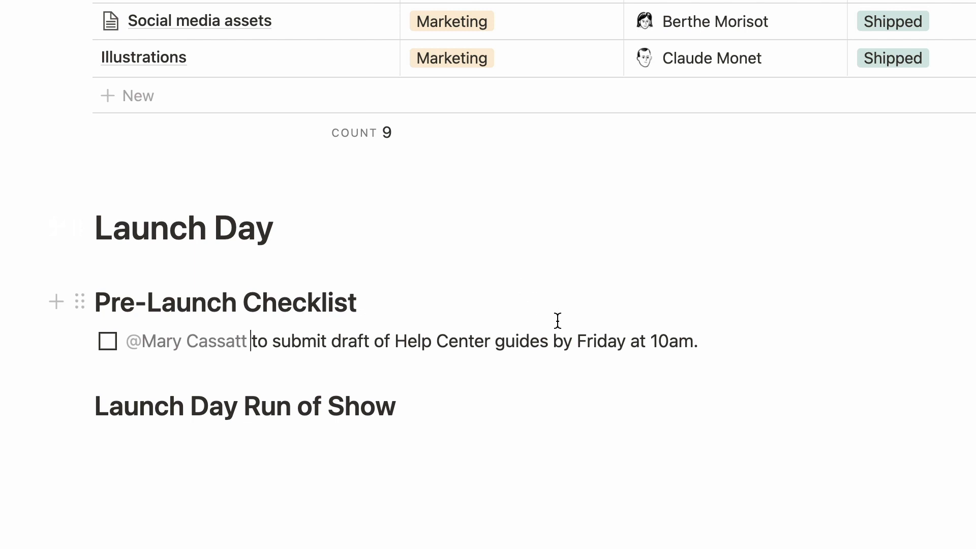
# Replace the plain deadline in the Help Center guides to-do with a date mention for Friday 10:00 AM, followed by a period.
pyautogui.moveTo(579, 344); pyautogui.dragTo(662, 348)
pyautogui.write('@')
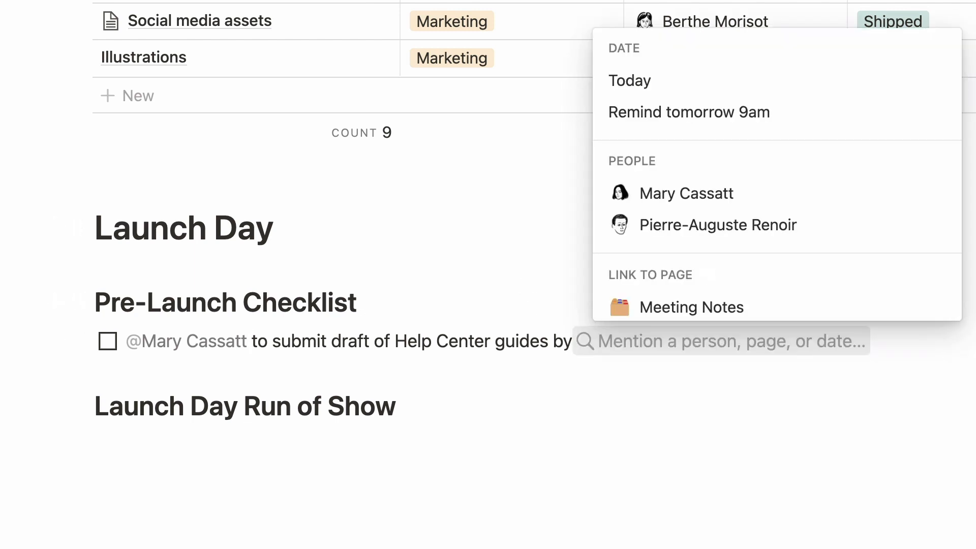
pyautogui.write('friday 10am')
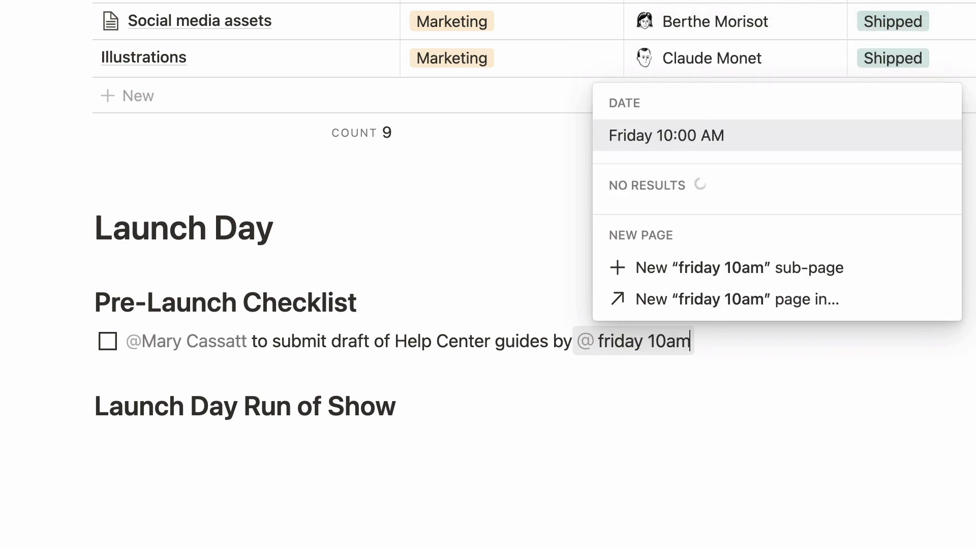
pyautogui.press('Return')
pyautogui.write('.')
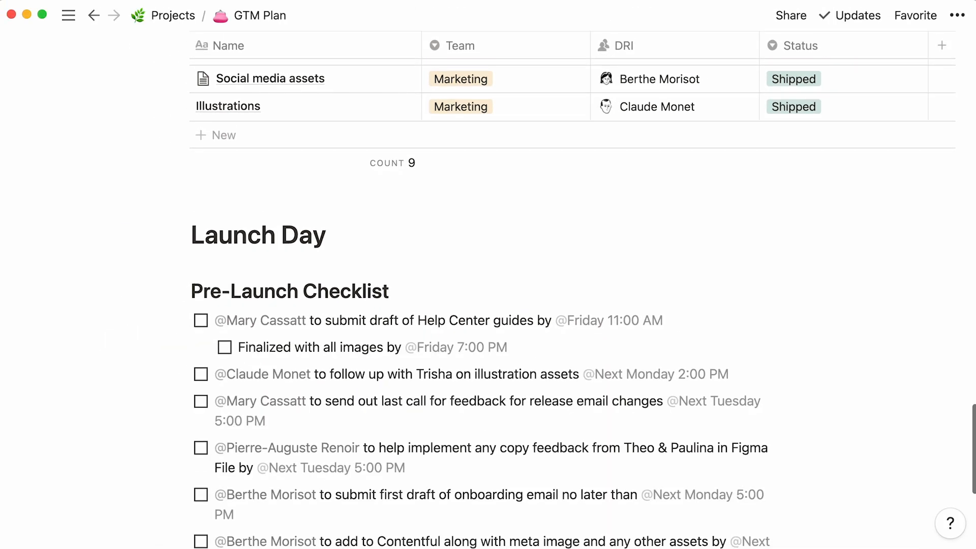
# Add the to-do "8am: Publish Help Center Guides" with a mention of the responsible teammate under the Launch Day Run of Show heading.
pyautogui.scroll(-5, 488, 284)
pyautogui.scroll(-1, 487, 285)
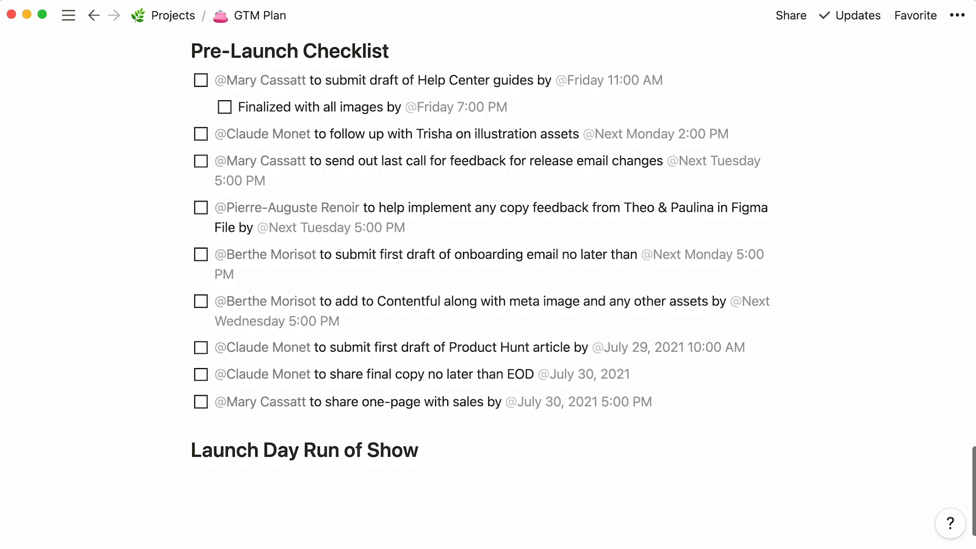
pyautogui.scroll(-3, 873, 320)
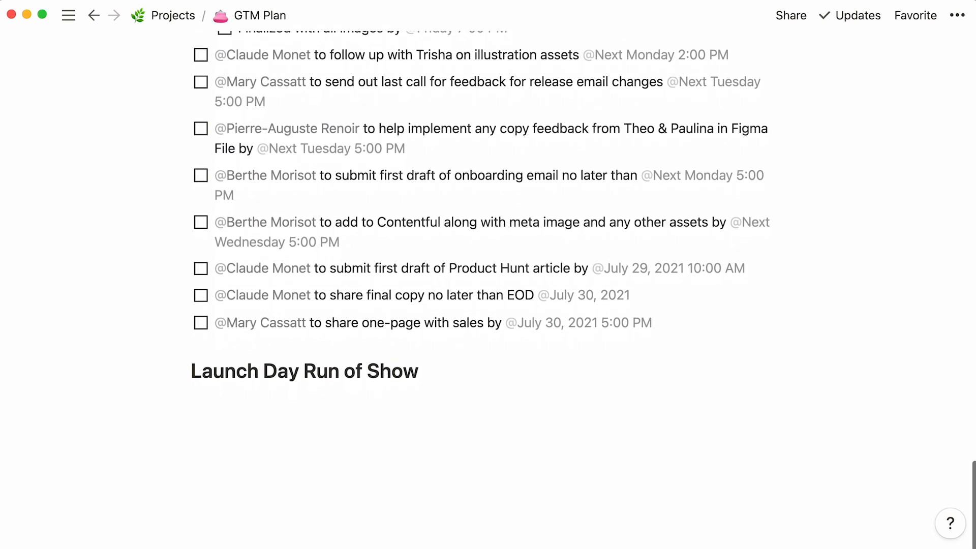
pyautogui.click(742, 371)
pyautogui.press('Return')
pyautogui.write('/to-do')
pyautogui.press('Return')
pyautogui.write('8am')
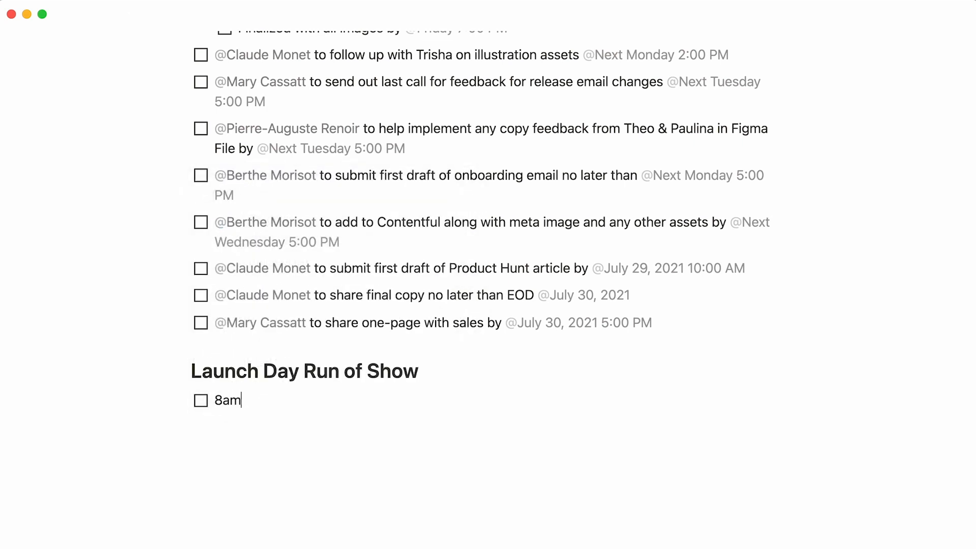
pyautogui.write(': Publish Help Center Guides')
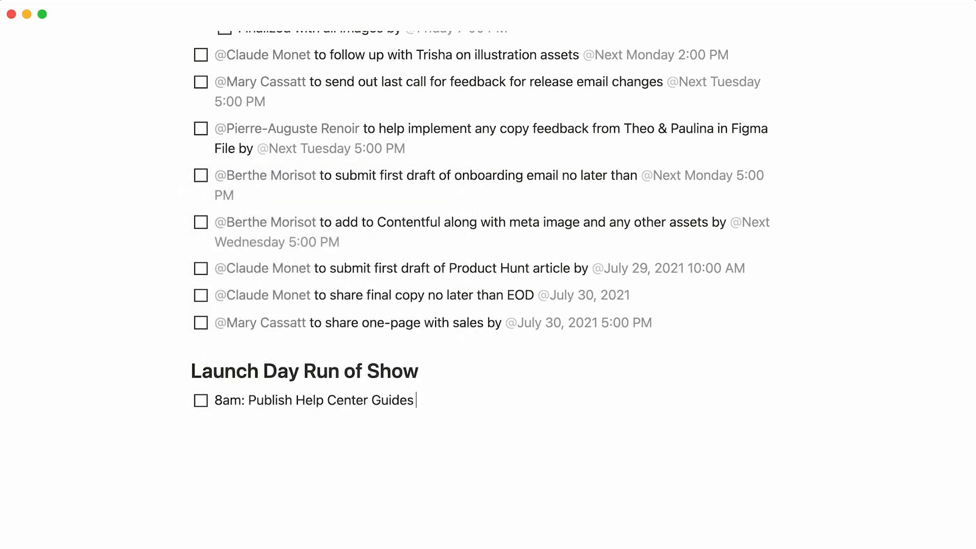
pyautogui.write('@mary')
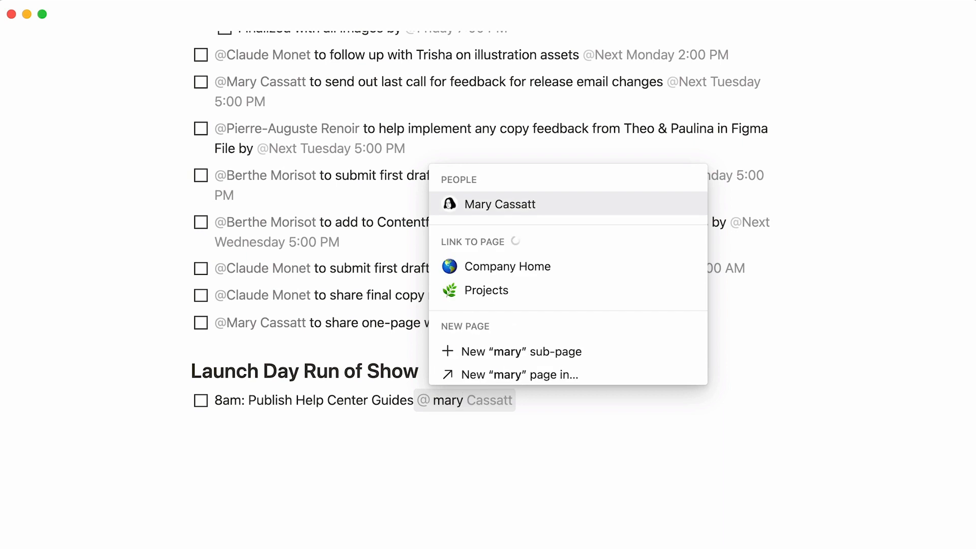
pyautogui.press('Return')
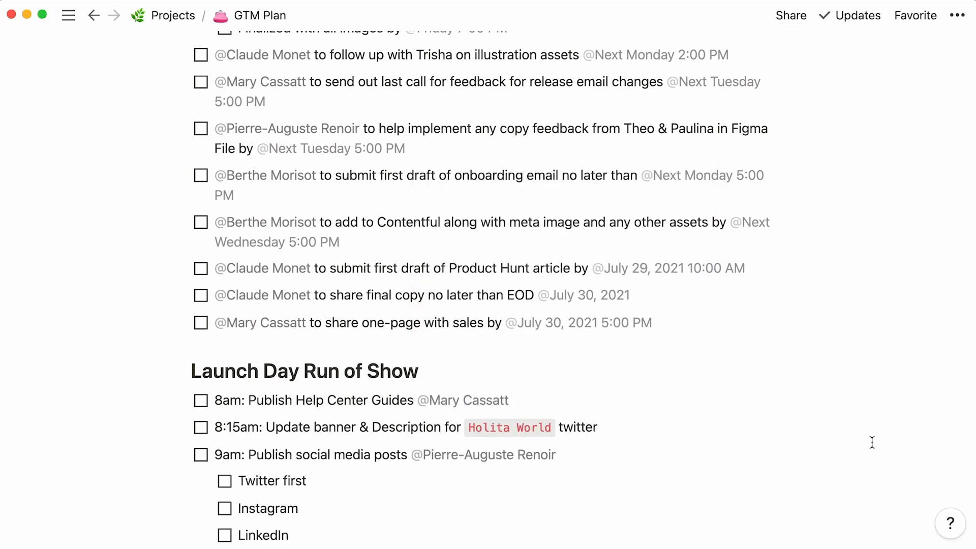
# Mark the first four Pre-Launch Checklist to-dos as done, from the Help Center guides draft through the release email feedback call.
pyautogui.scroll(-3, 872, 442)
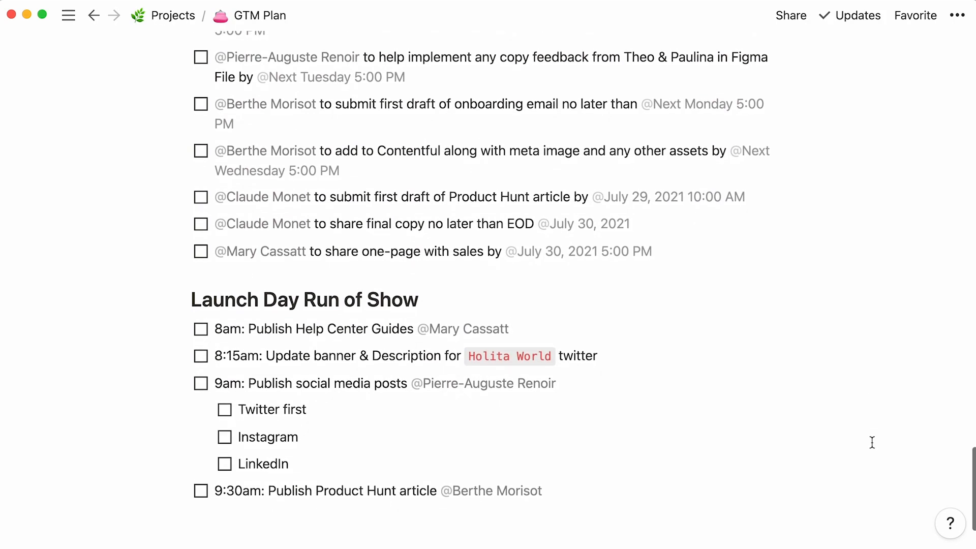
pyautogui.scroll(5, 872, 442)
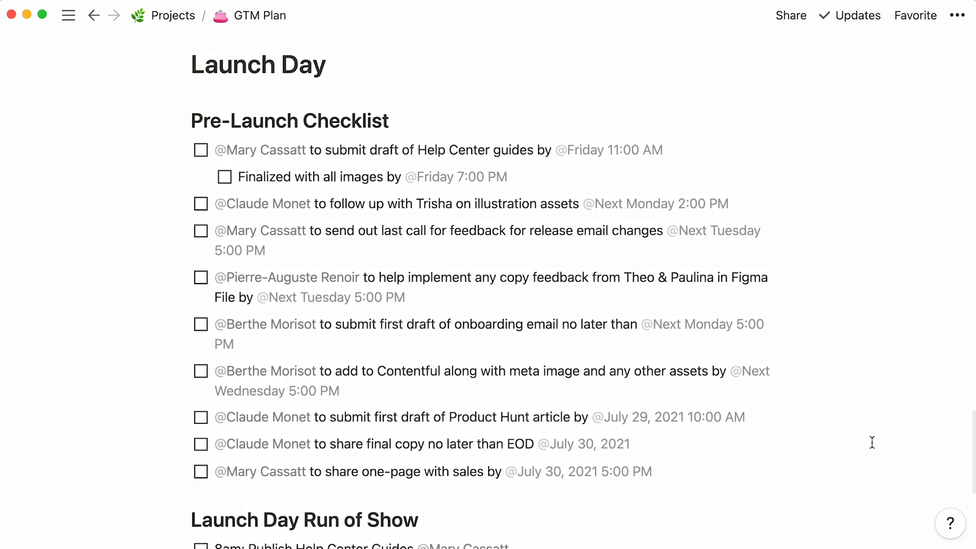
pyautogui.click(201, 151)
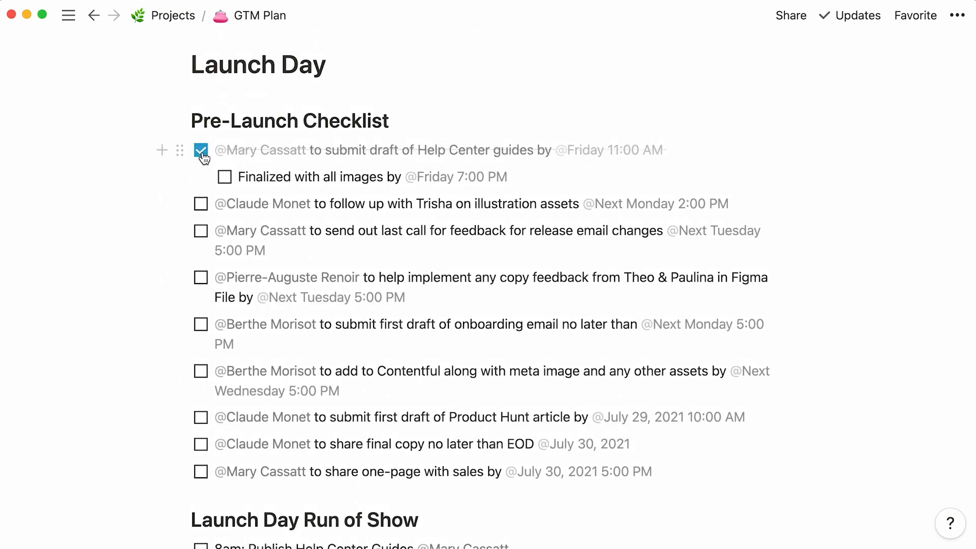
pyautogui.click(224, 178)
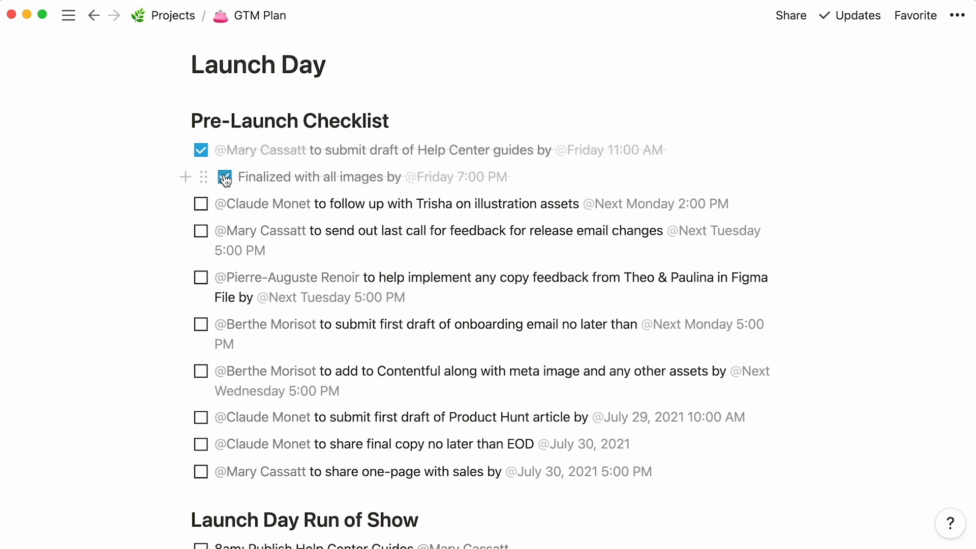
pyautogui.click(200, 204)
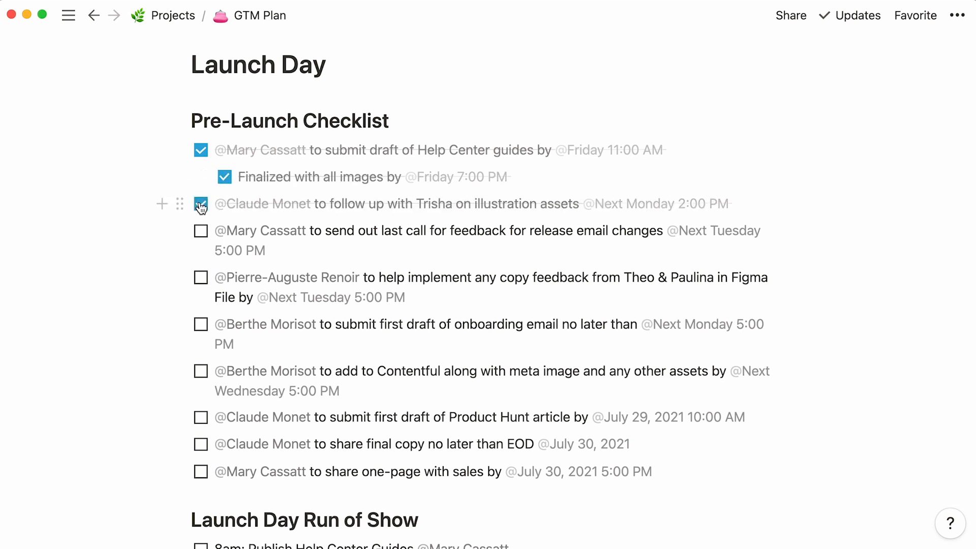
pyautogui.click(202, 232)
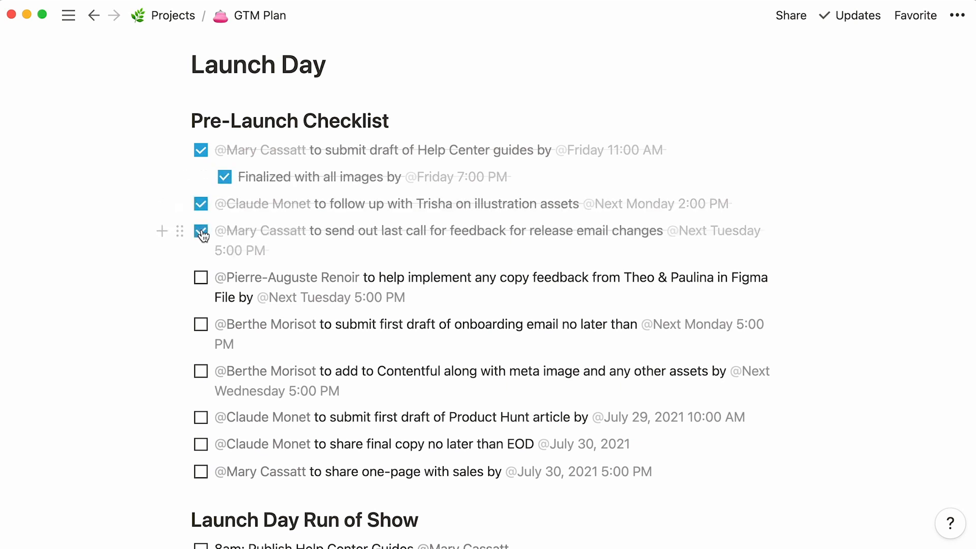
# Add the first-level heading "Post-mortem" below the Launch Day Run of Show list.
pyautogui.scroll(-10, 203, 235)
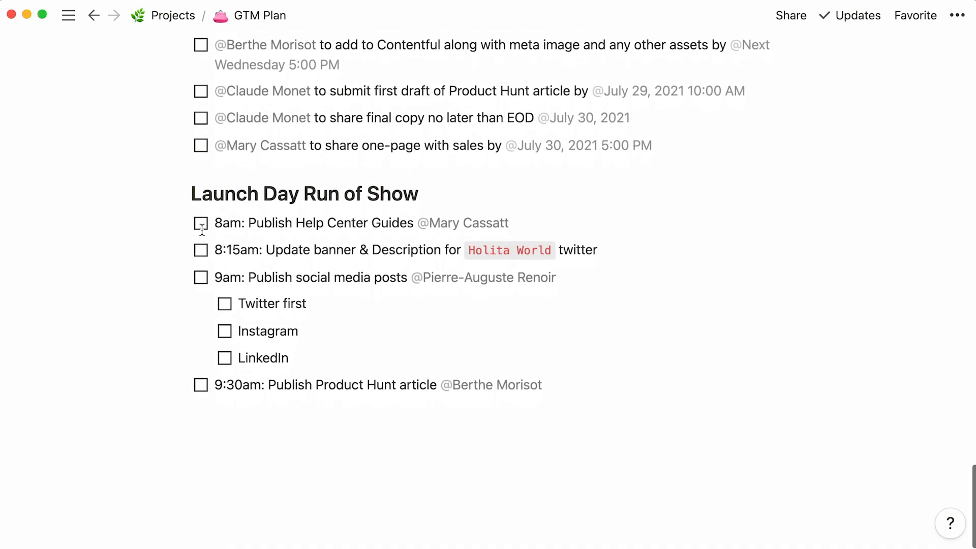
pyautogui.click(203, 425)
pyautogui.write('/h1')
pyautogui.press('Return')
pyautogui.write('Post-mortem')
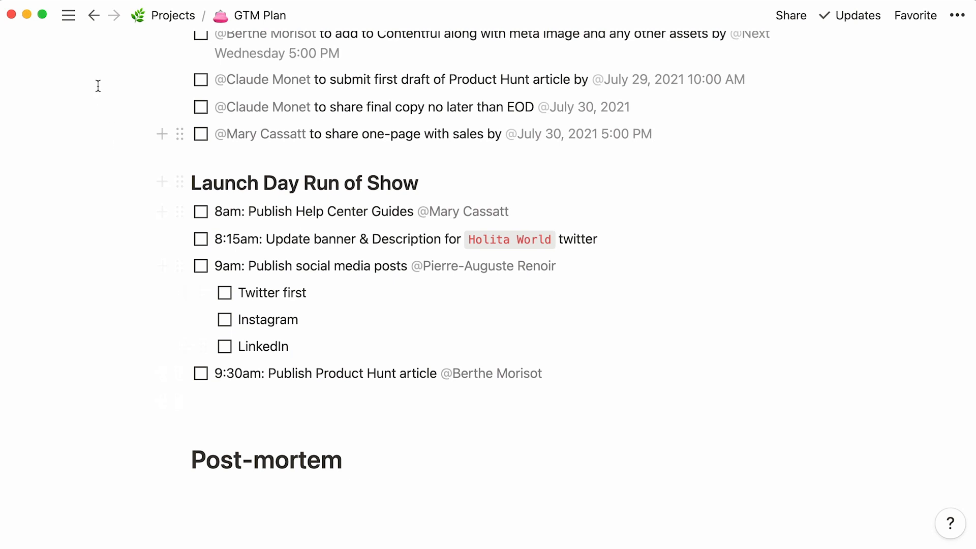
# Copy the "Did we achieve our goals? Why or why not?" block from the GTM Post-mortem page in Meeting Notes and return to GTM Plan.
pyautogui.moveTo(71, 23)
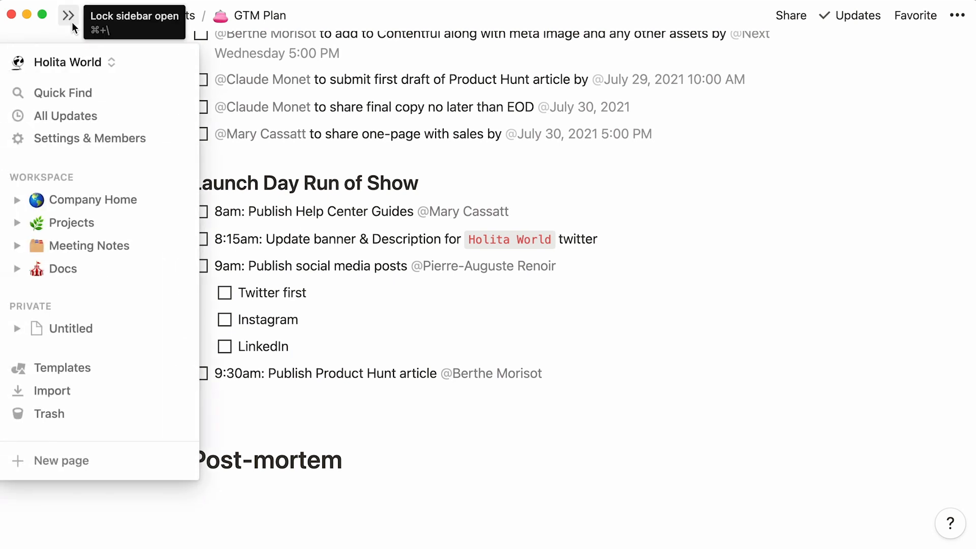
pyautogui.click(144, 245)
pyautogui.click(222, 174)
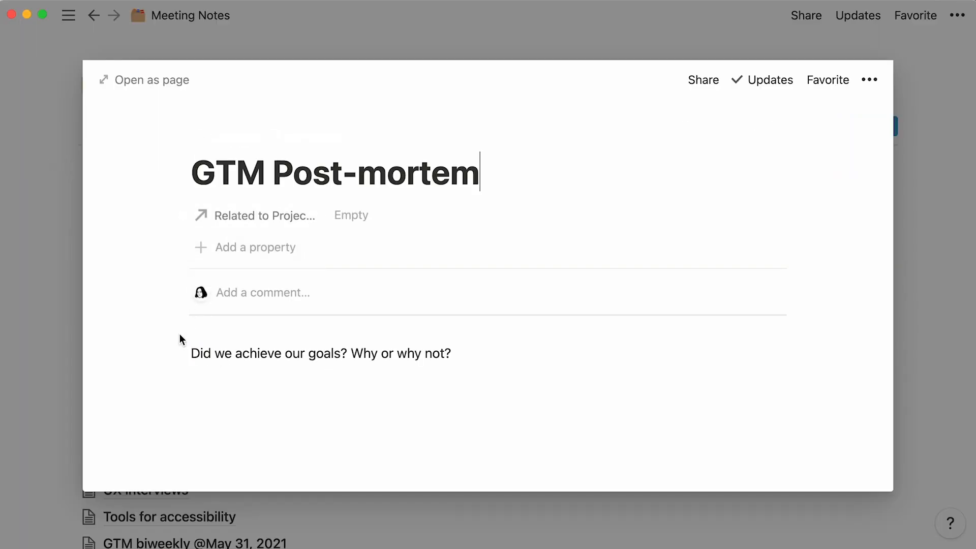
pyautogui.click(179, 353)
pyautogui.click(94, 16)
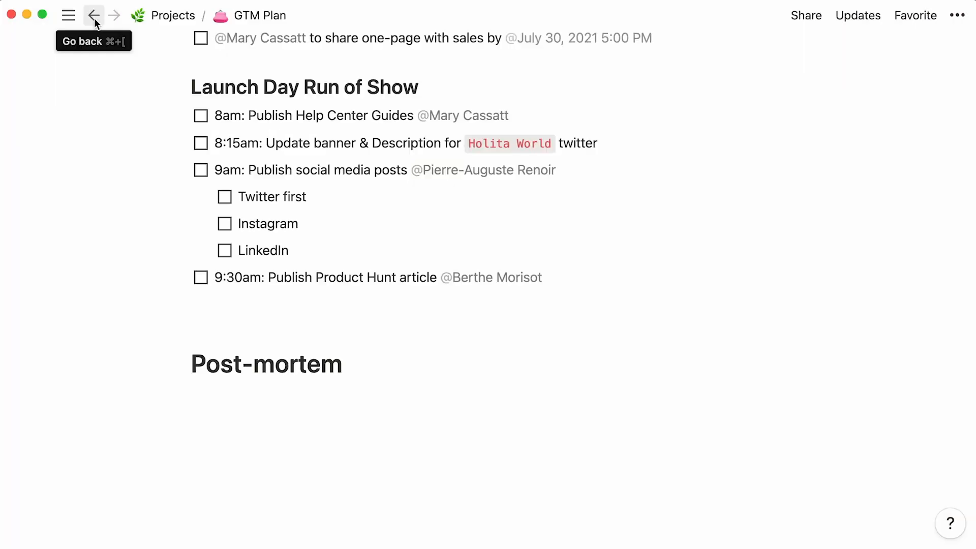
# Paste the copied question as a synced block under the Post-mortem heading and view the pages it is synced with.
pyautogui.rightClick(243, 402)
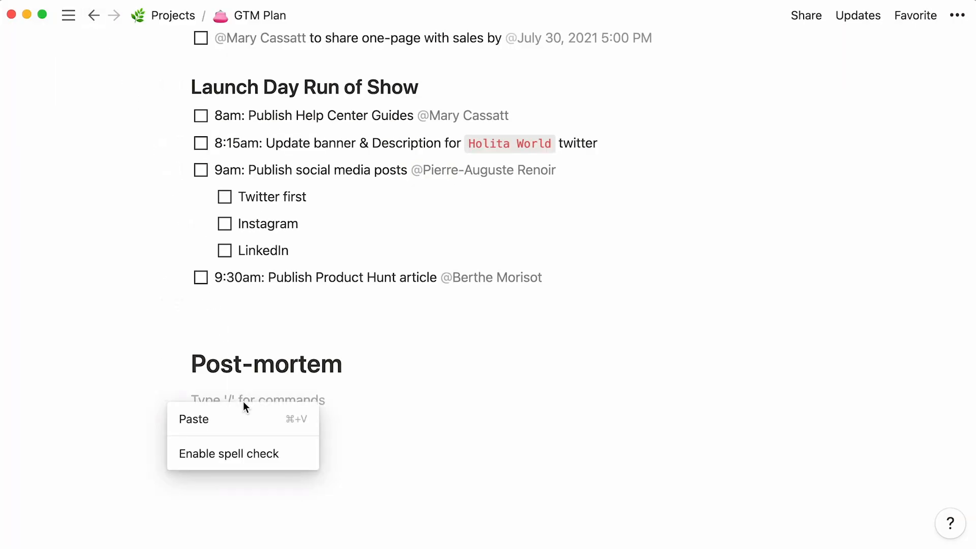
pyautogui.click(244, 414)
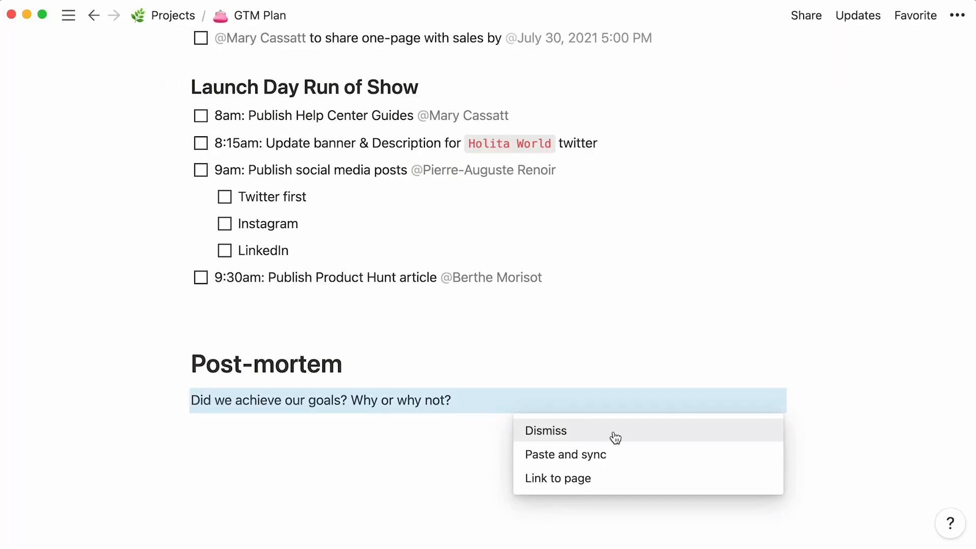
pyautogui.click(648, 459)
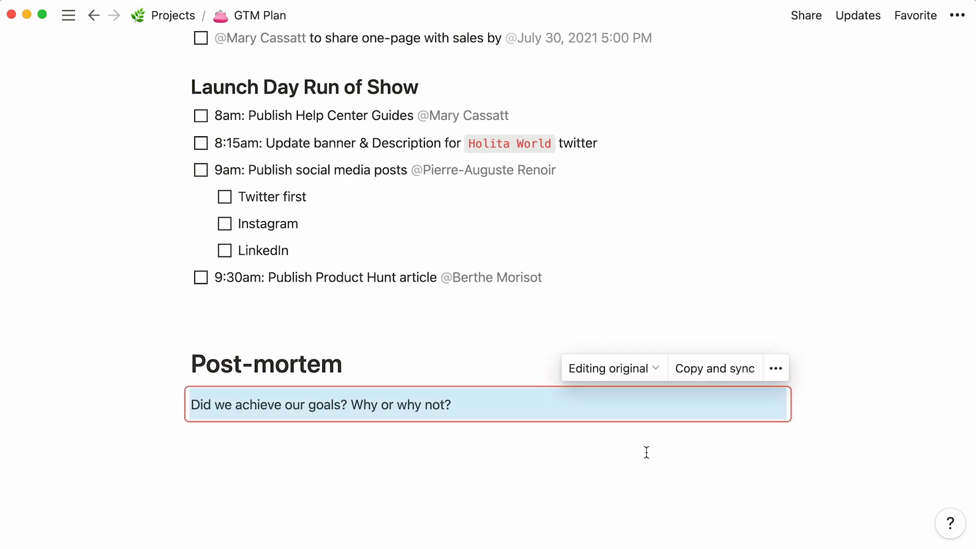
pyautogui.click(657, 372)
# Give the About heading an orange background.
pyautogui.scroll(20, 874, 319)
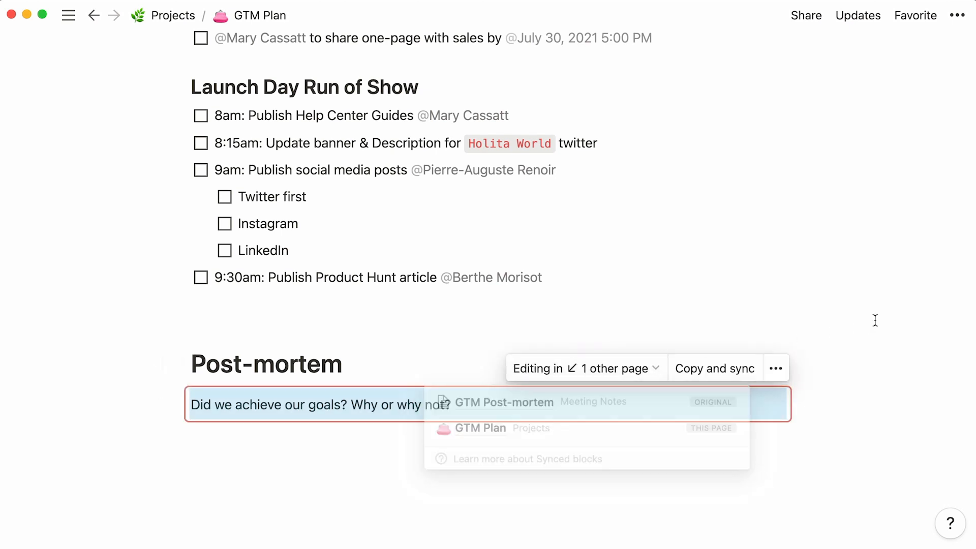
pyautogui.scroll(10, 875, 320)
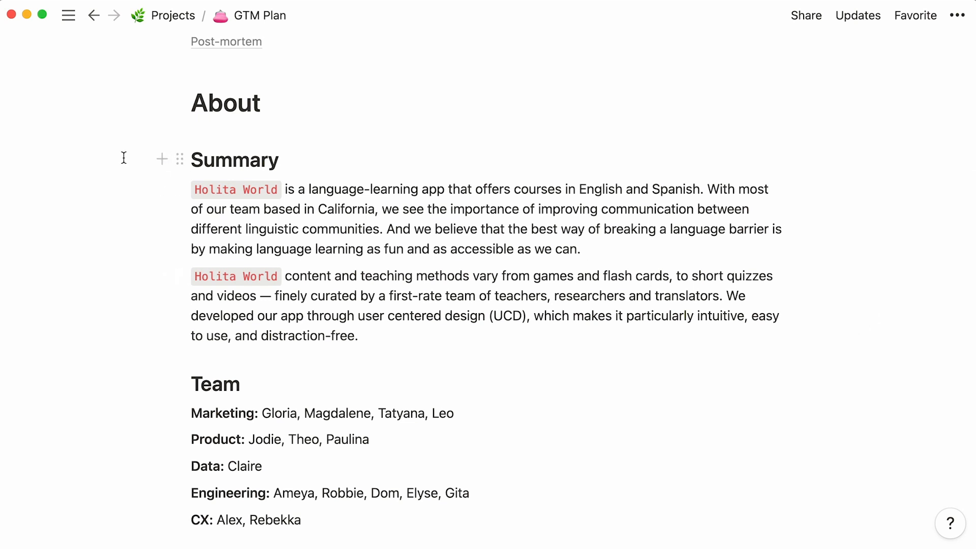
pyautogui.click(178, 106)
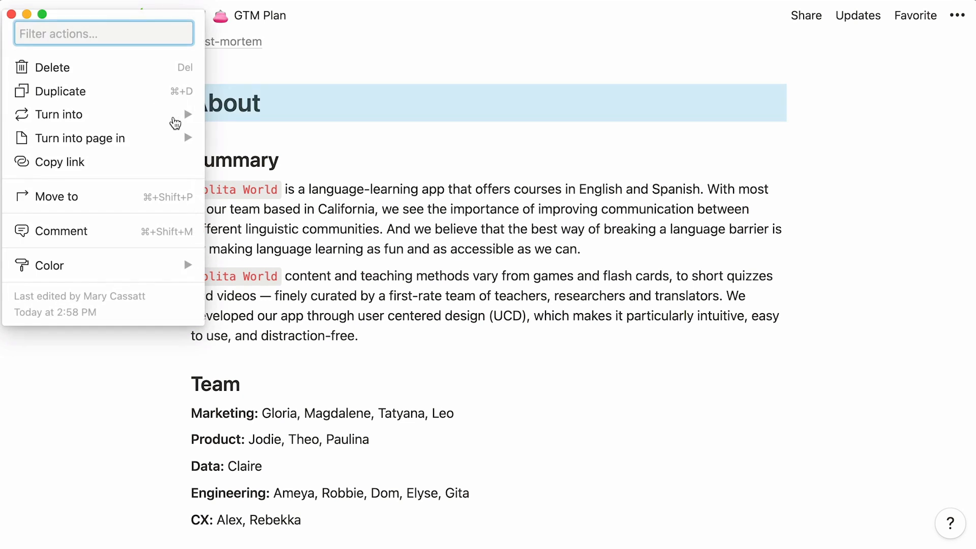
pyautogui.moveTo(135, 269)
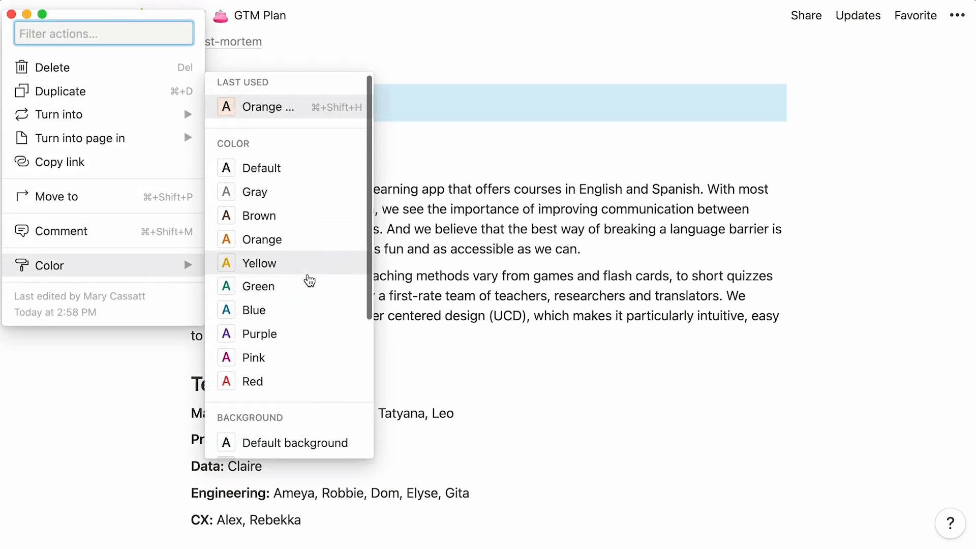
pyautogui.scroll(-3, 309, 279)
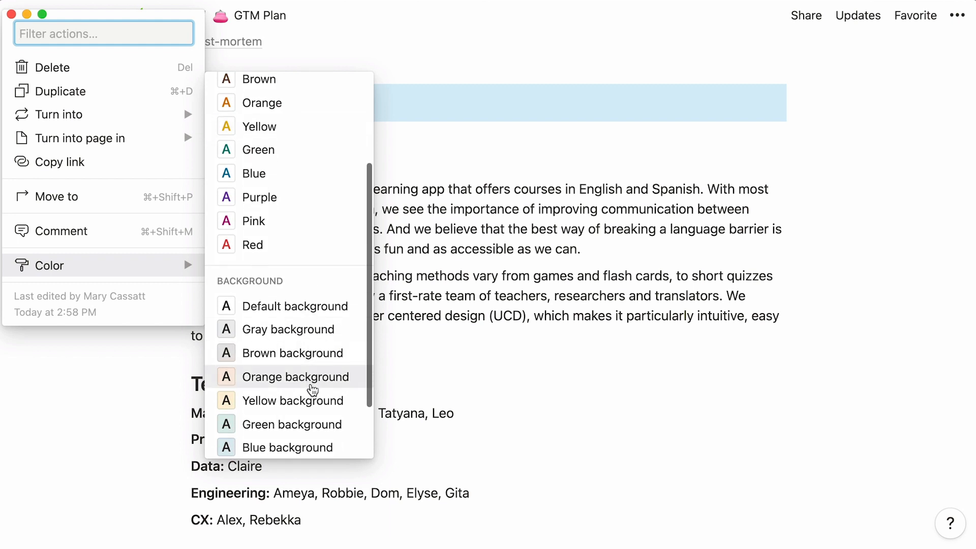
pyautogui.click(313, 390)
# Apply an orange background to the Summary heading under About.
pyautogui.click(182, 160)
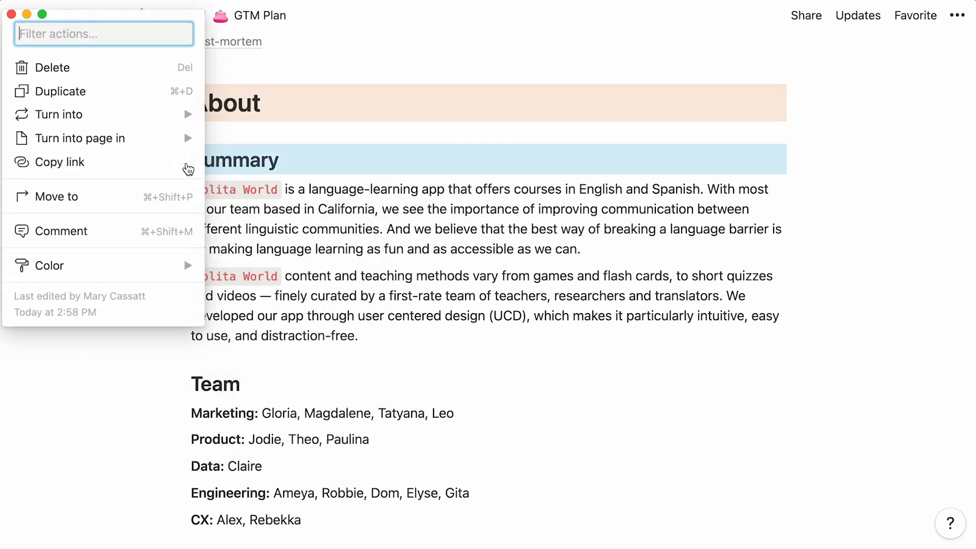
pyautogui.moveTo(154, 273)
pyautogui.scroll(-5, 289, 276)
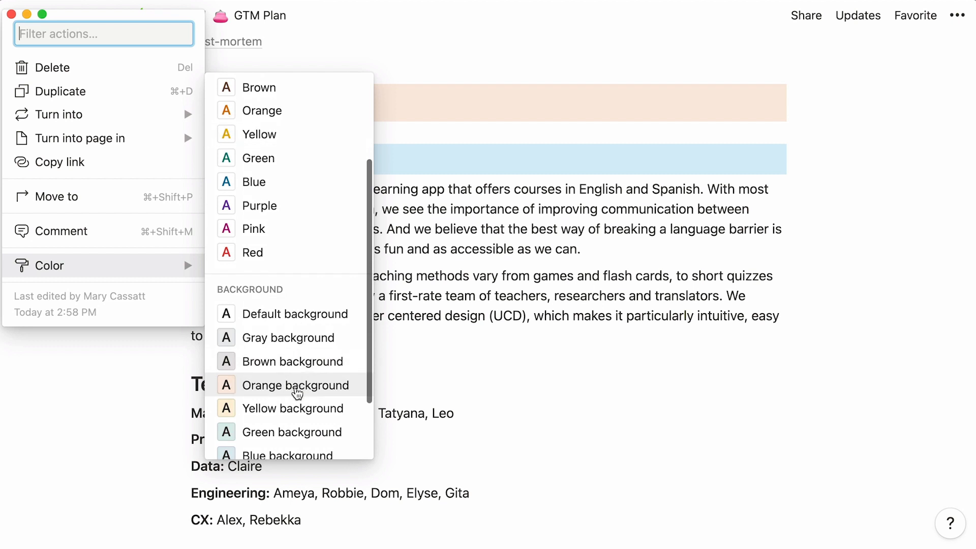
pyautogui.click(295, 386)
# Give the Team heading under About an orange background.
pyautogui.click(180, 383)
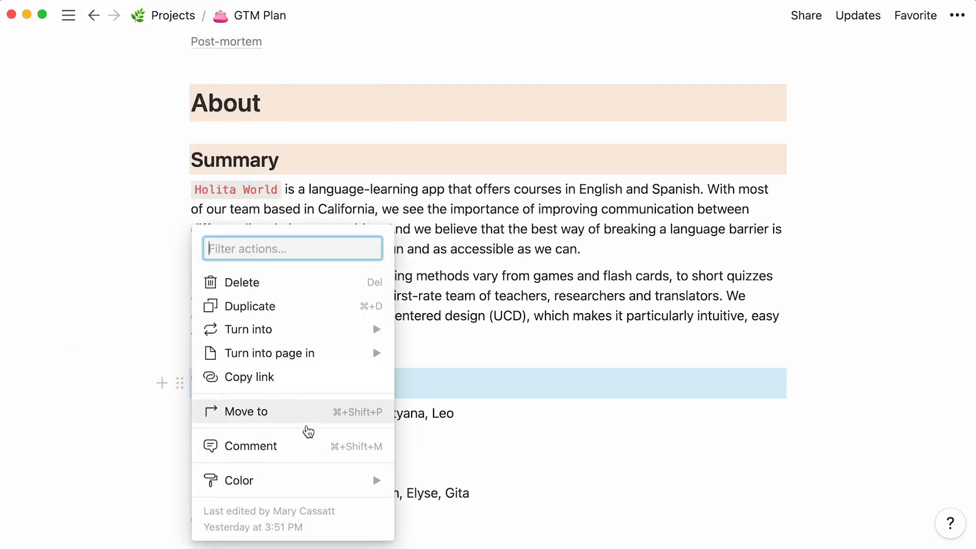
pyautogui.moveTo(307, 479)
pyautogui.scroll(-5, 475, 457)
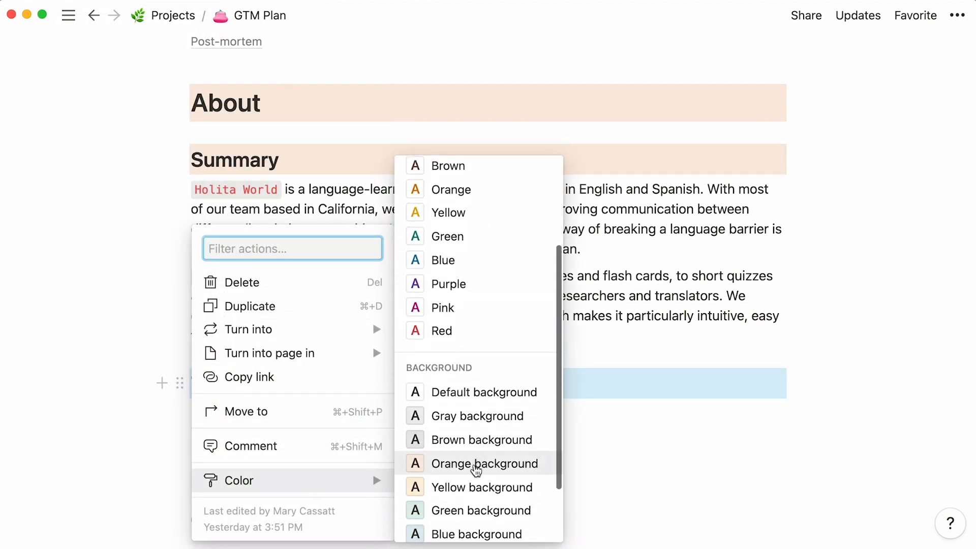
pyautogui.click(474, 464)
# Insert new-landing-pages-notes.png and new-landing-pages-wiki.png from the Desktop folder in Finder above the page's table of contents.
pyautogui.scroll(-5, 475, 466)
pyautogui.scroll(10, 475, 466)
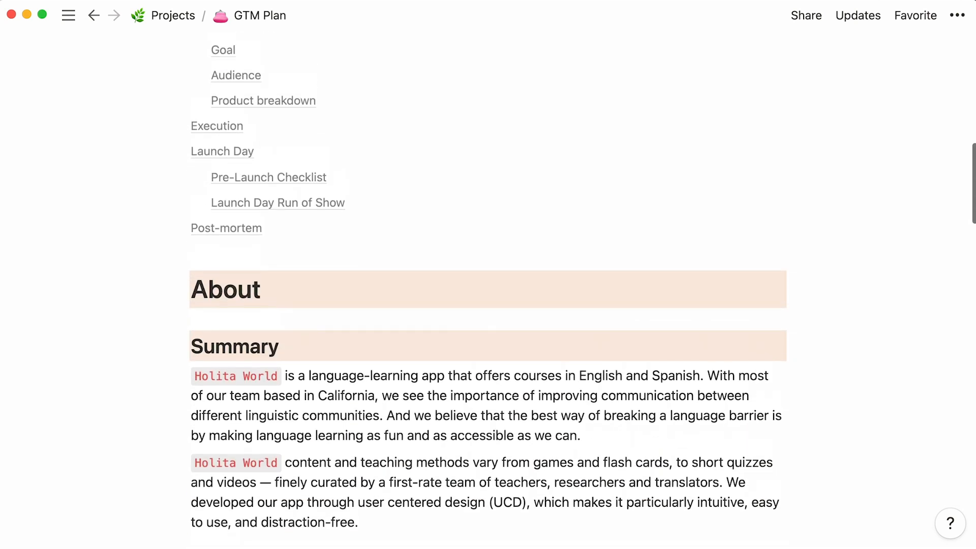
pyautogui.press('super+Tab')
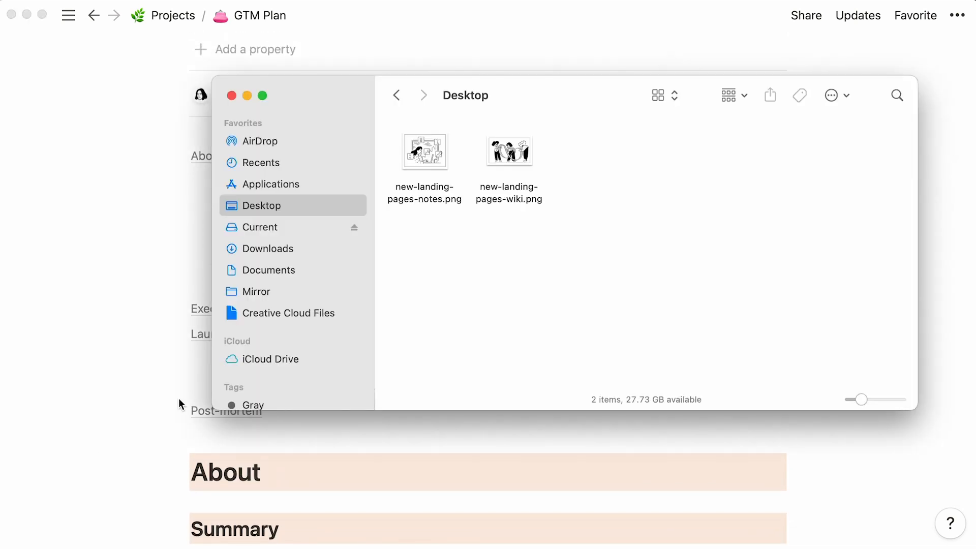
pyautogui.moveTo(529, 254); pyautogui.dragTo(196, 147)
# Arrange the two illustrations stacked in one column with the table of contents in a second column beside them.
pyautogui.scroll(-5, 44, 268)
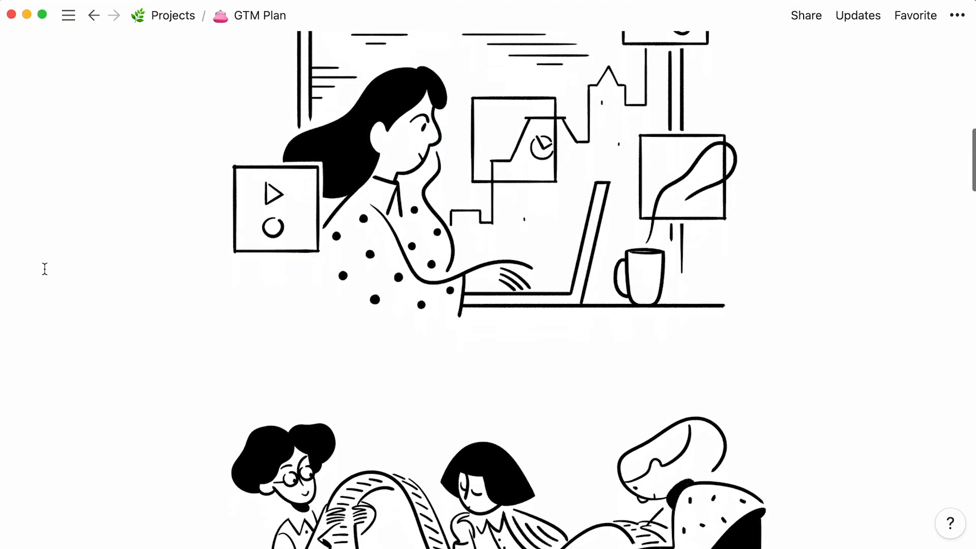
pyautogui.moveTo(115, 200); pyautogui.dragTo(394, 412)
pyautogui.scroll(-1, 397, 425)
pyautogui.scroll(-5, 398, 425)
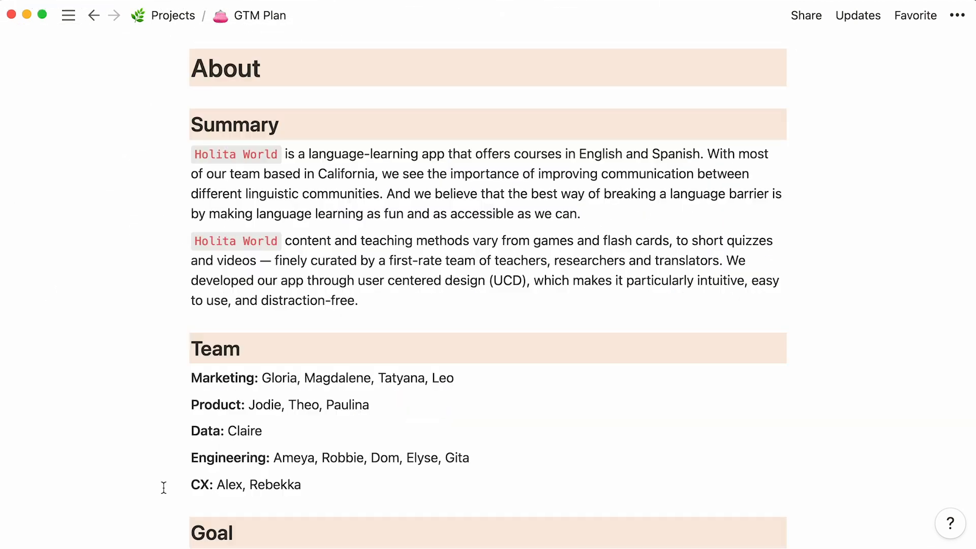
# Review the whole GTM Plan page, from its cover and properties through the illustrations and colored sections to Post-mortem.
pyautogui.scroll(6, 164, 487)
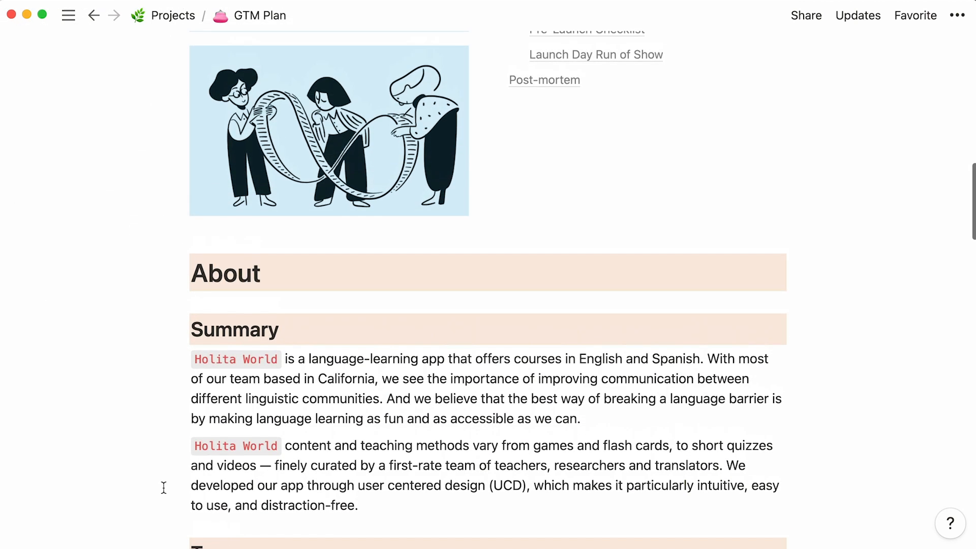
pyautogui.scroll(5, 163, 487)
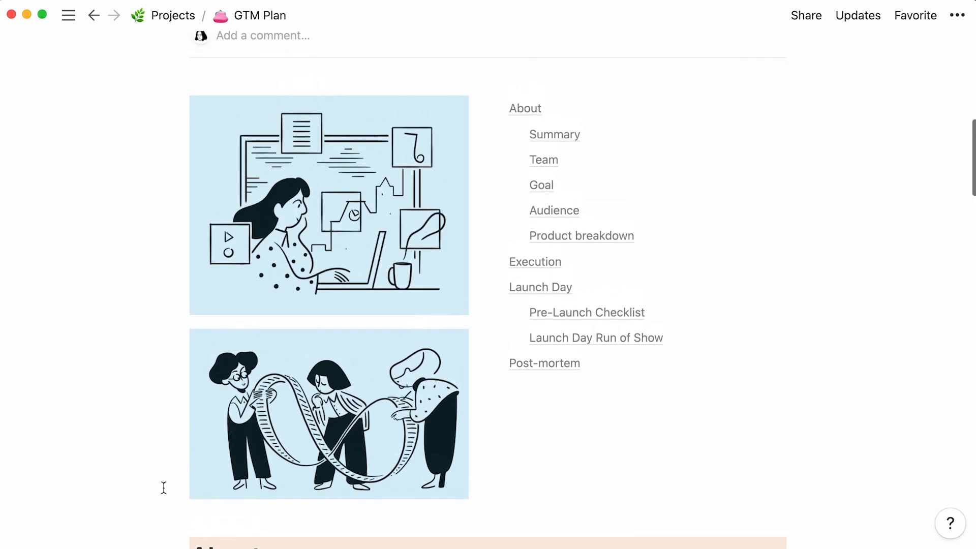
pyautogui.scroll(5, 164, 488)
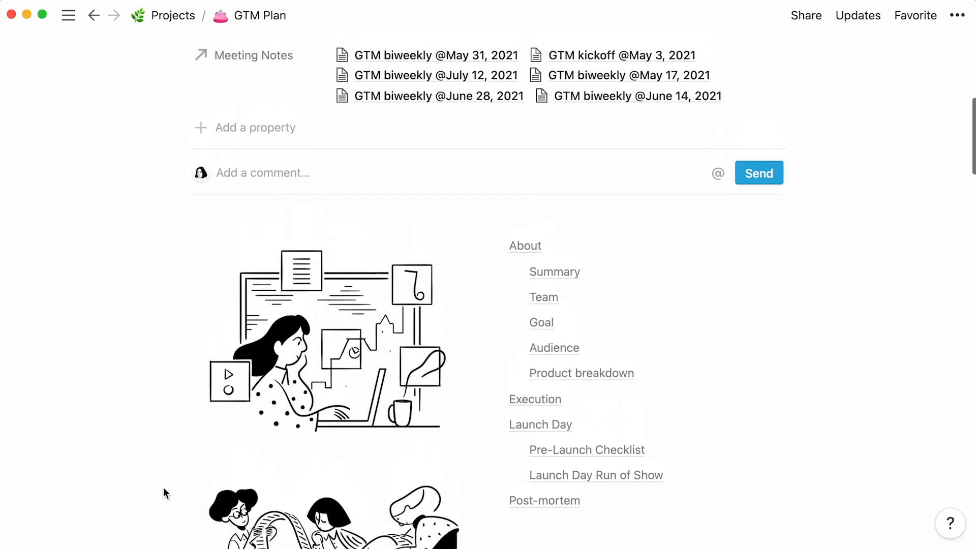
pyautogui.scroll(5, 164, 488)
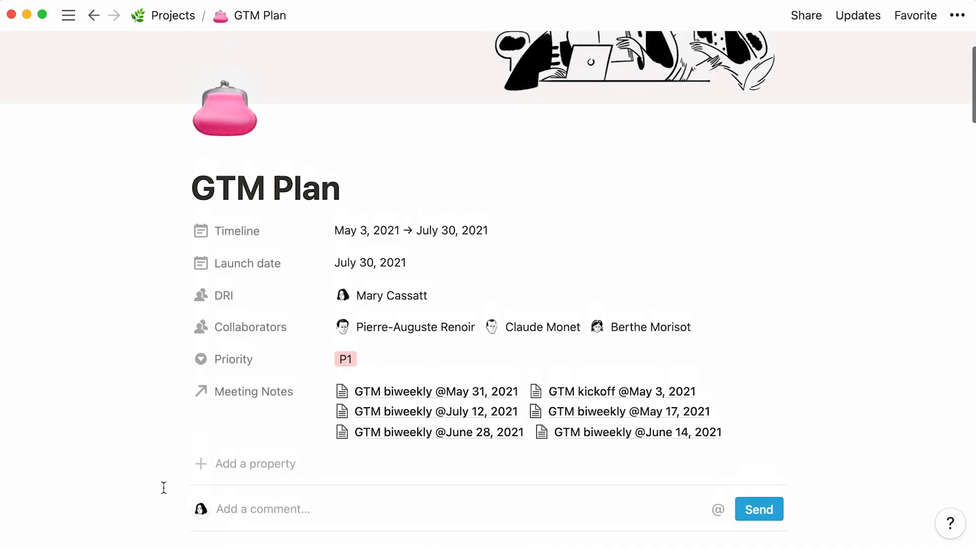
pyautogui.scroll(-8, 488, 274)
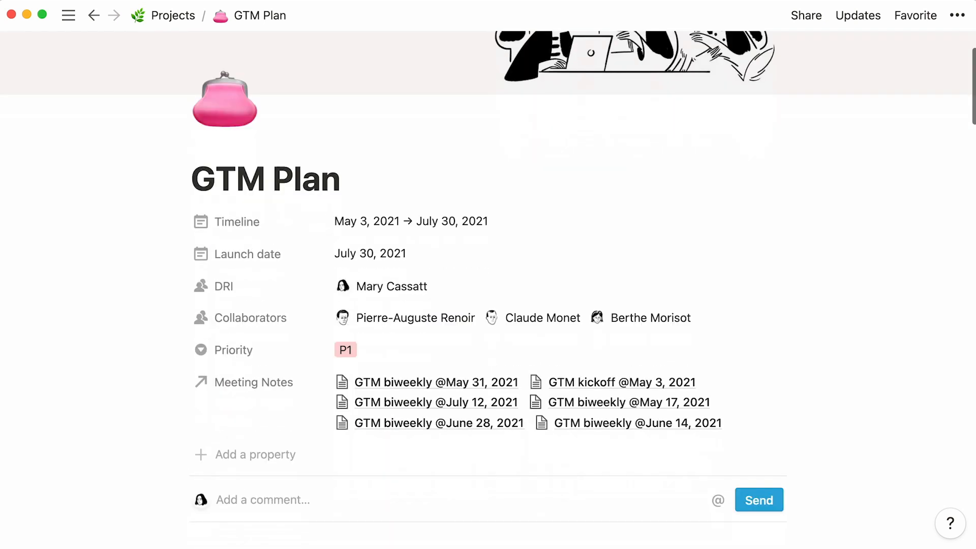
pyautogui.scroll(-6, 488, 275)
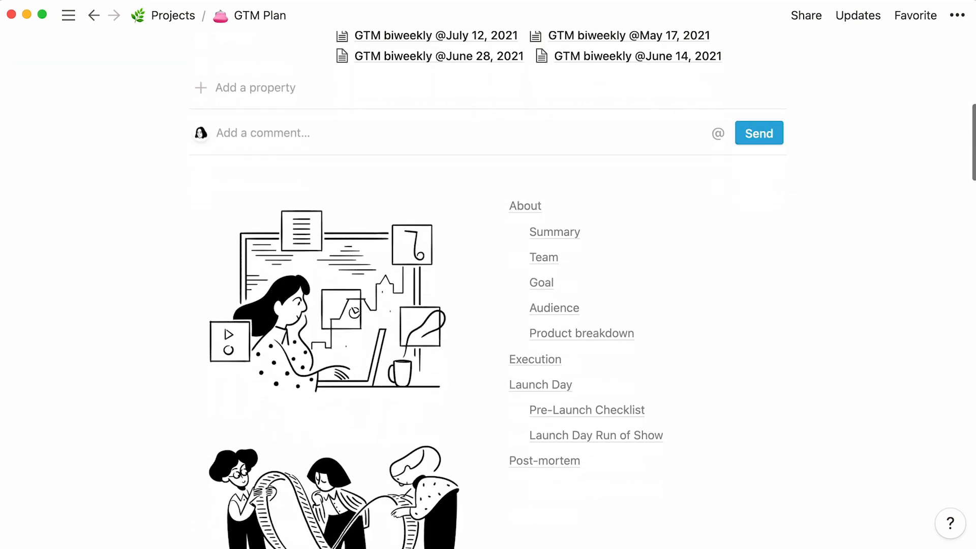
pyautogui.scroll(-6, 488, 275)
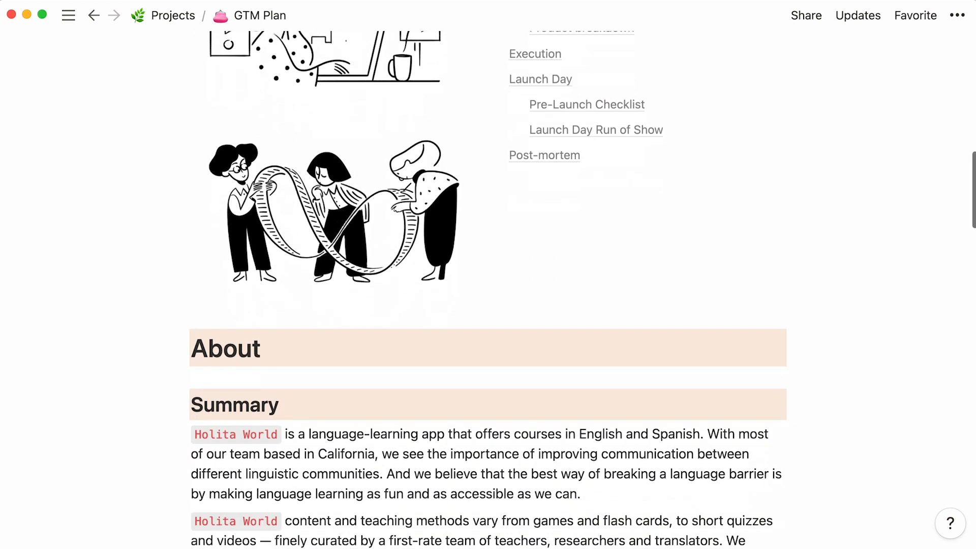
pyautogui.scroll(-7, 488, 275)
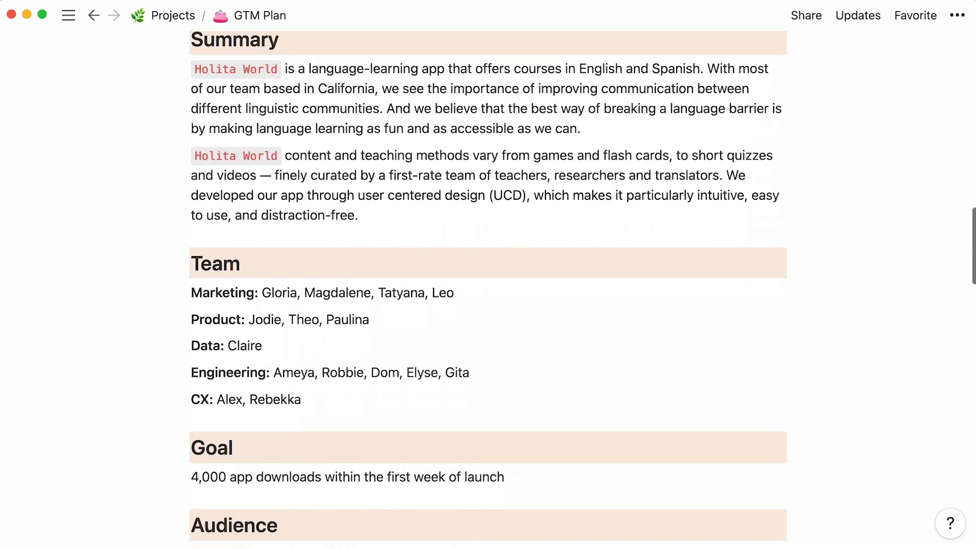
pyautogui.scroll(-6, 488, 275)
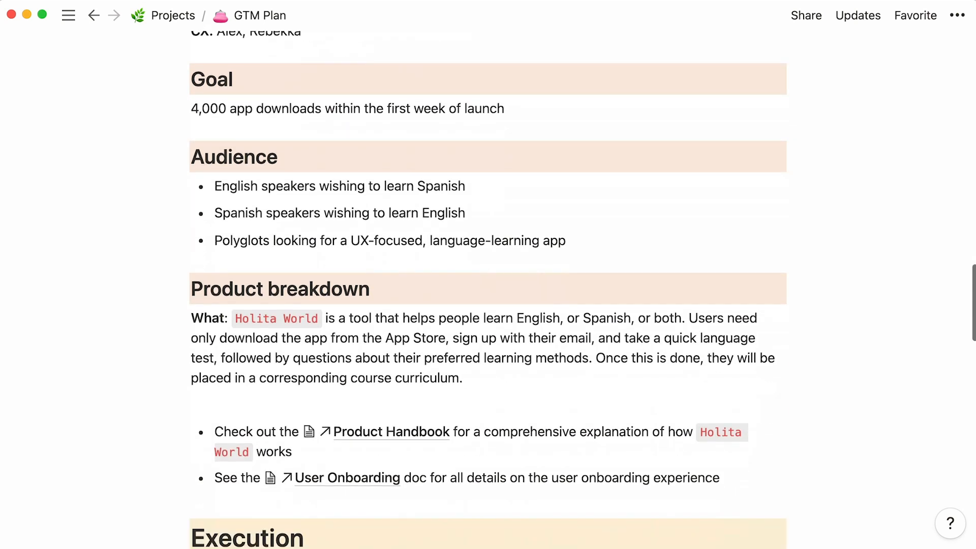
pyautogui.scroll(-9, 488, 275)
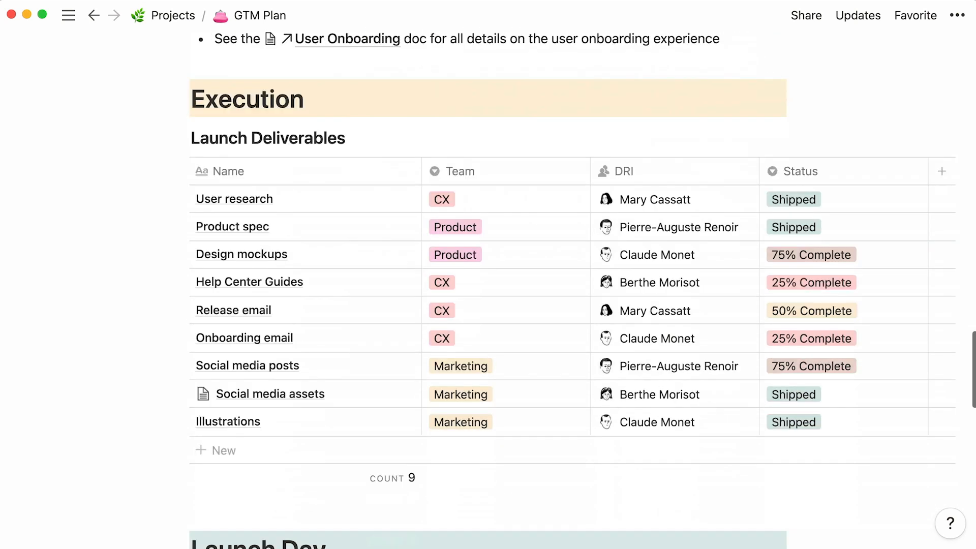
pyautogui.scroll(-10, 488, 274)
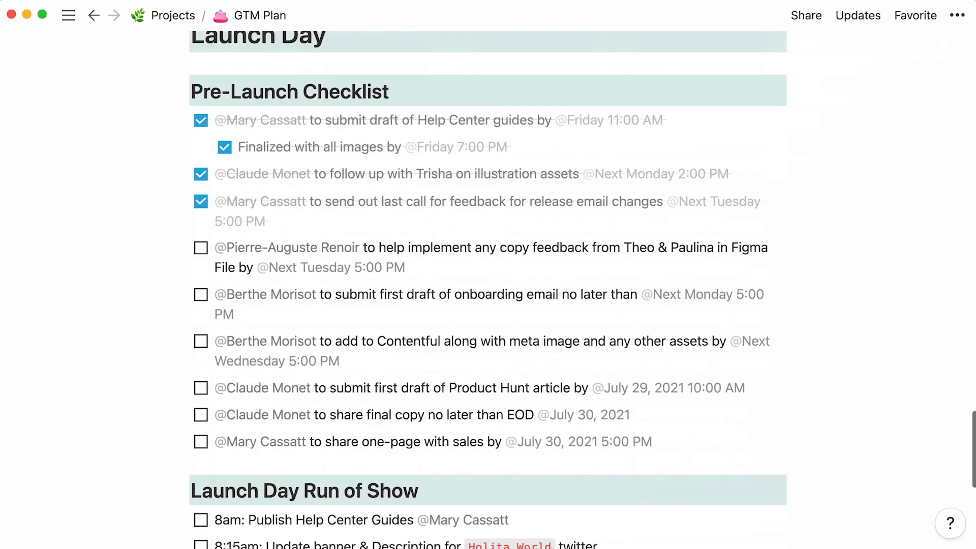
pyautogui.scroll(-3, 487, 275)
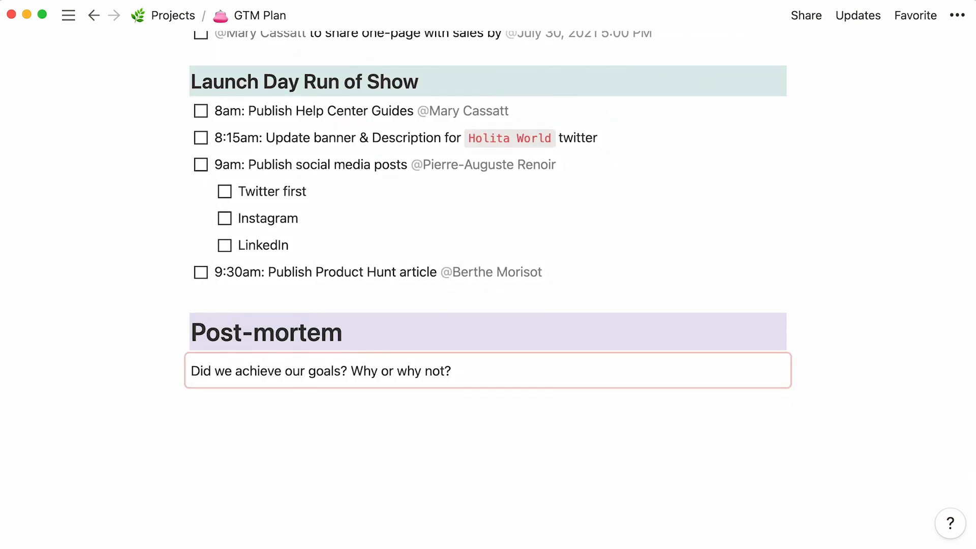
pyautogui.scroll(20, 488, 274)
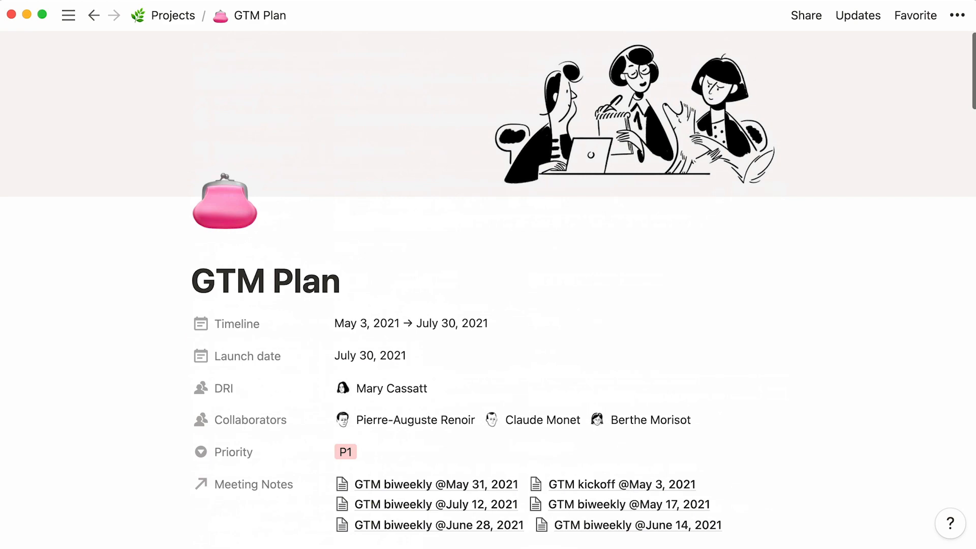